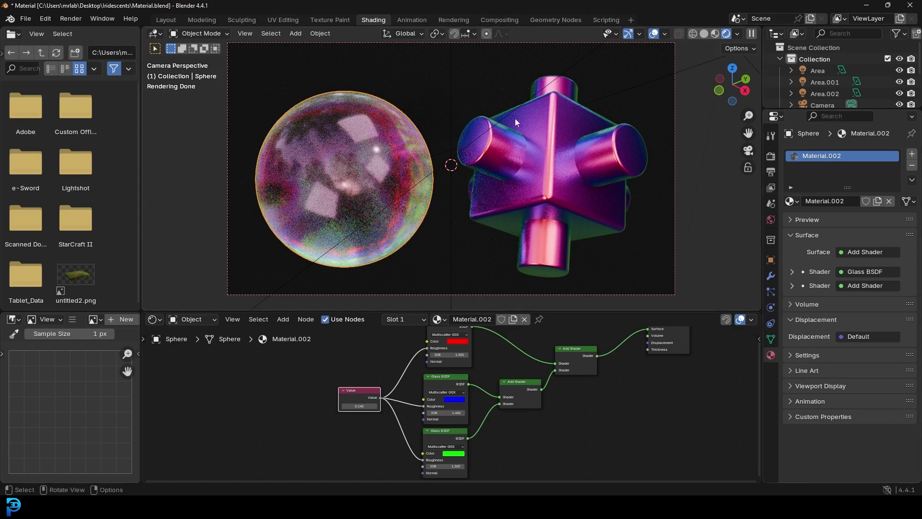
Examine the shader node setups of the iridescent cube and the glass sphere
left_click(549, 134)
middle_click_drag(578, 412, 428, 440)
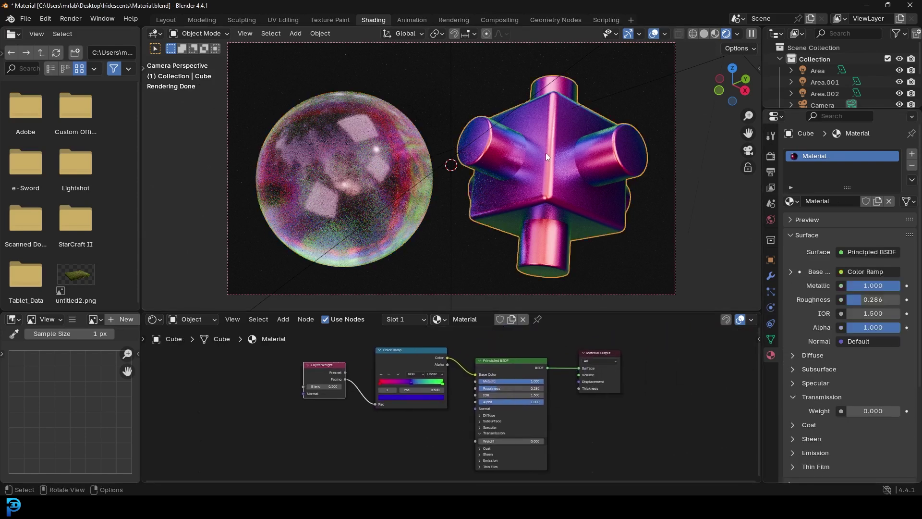
left_click(373, 113)
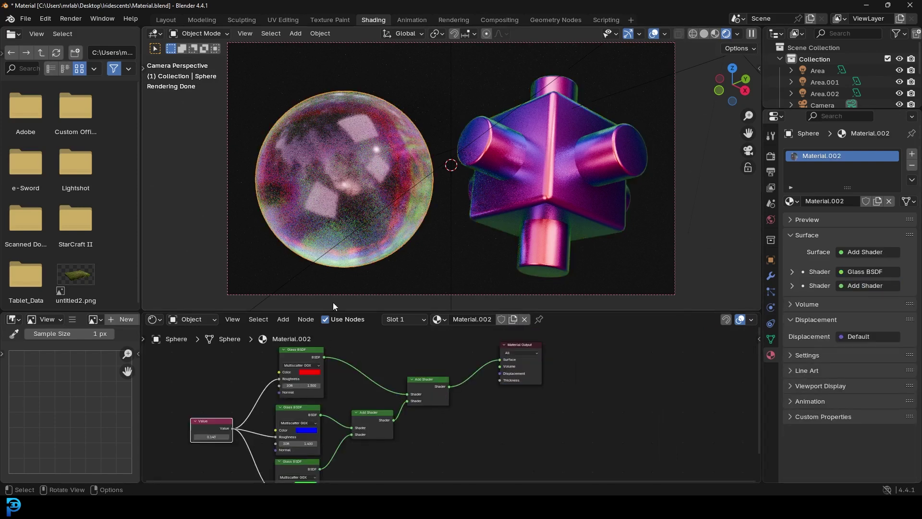
middle_click_drag(380, 327, 380, 346)
scroll(377, 345, "up", 2)
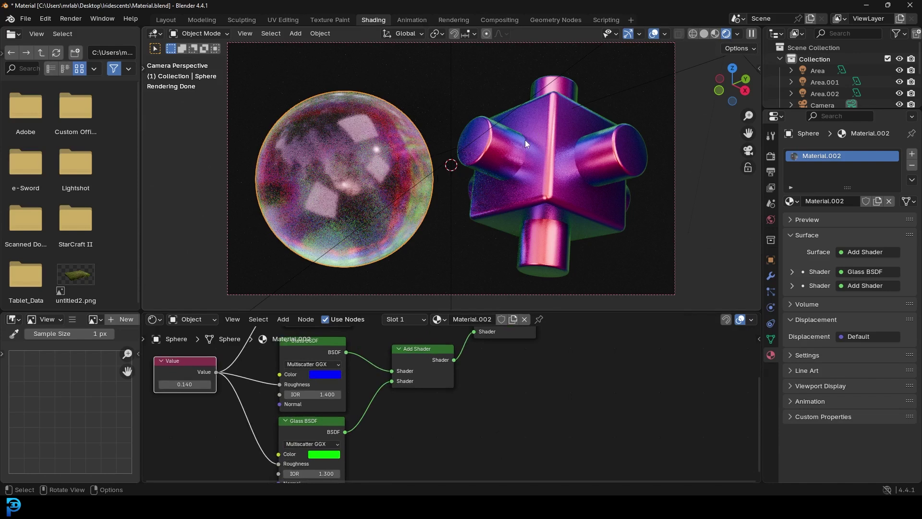
Enlarge the 3D viewport and show the scene in rendered shading from outside the camera view
key("z")
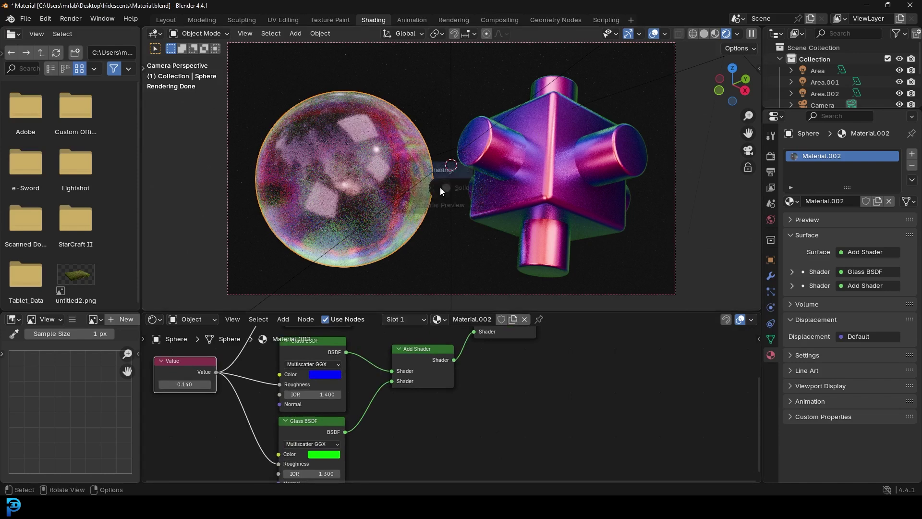
left_click(505, 187)
left_click_drag(513, 311, 512, 430)
middle_click_drag(538, 194, 519, 221)
key("z")
left_click(484, 160)
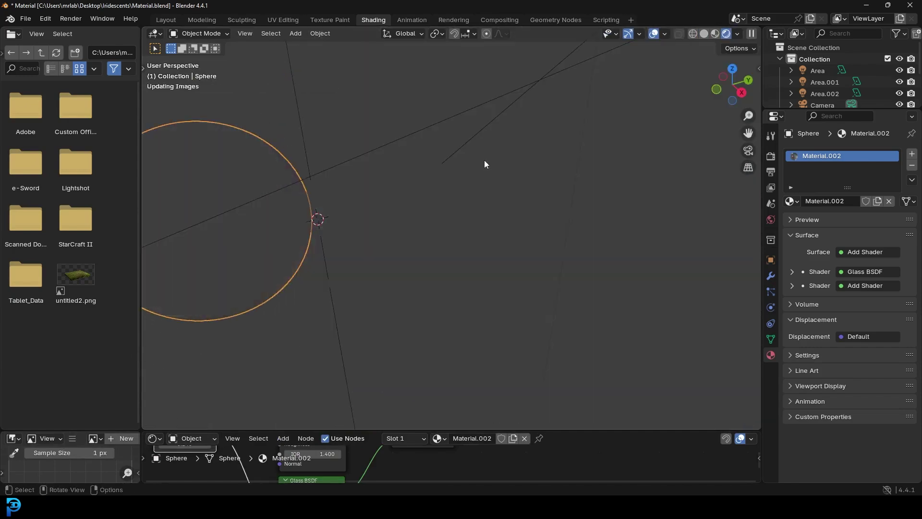
Hide the glass sphere and turn off the viewport overlays
key("h")
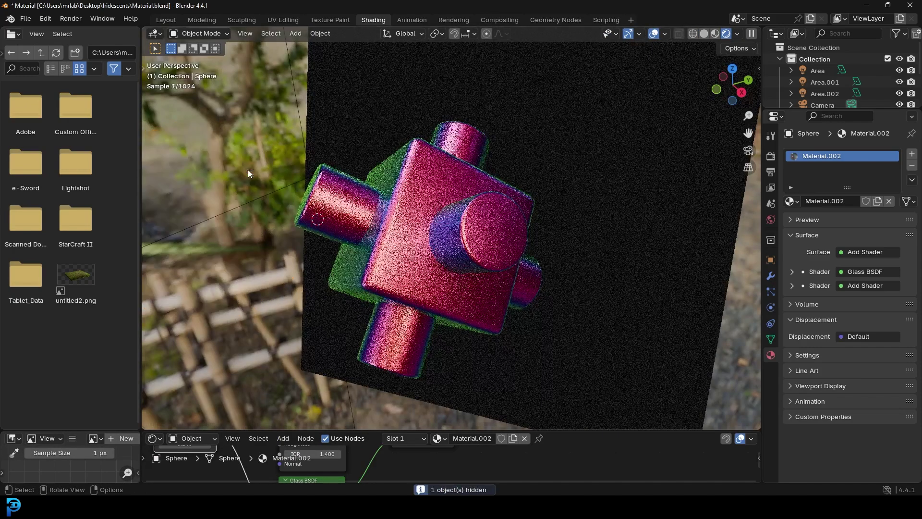
middle_click_drag(484, 235, 675, 67)
left_click(655, 34)
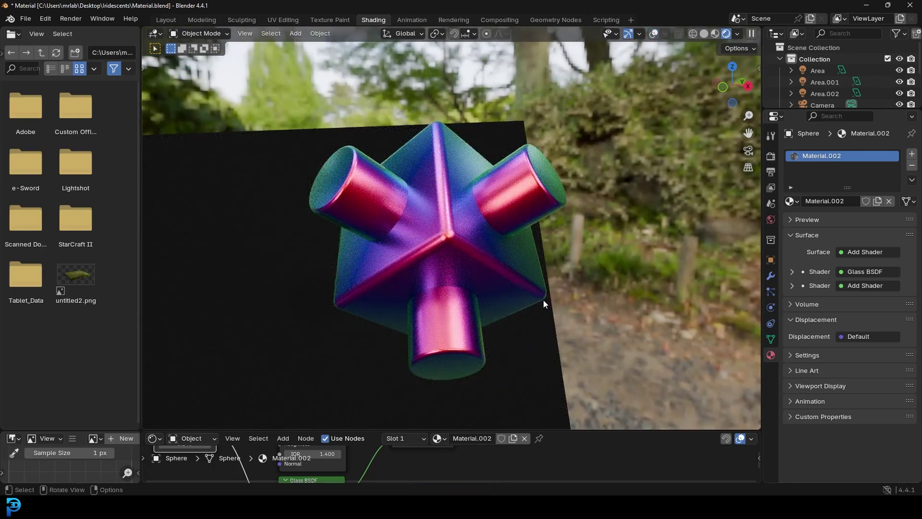
Inspect the iridescent material on the cube from several angles, ending in the camera view
middle_click_drag(544, 300, 505, 327)
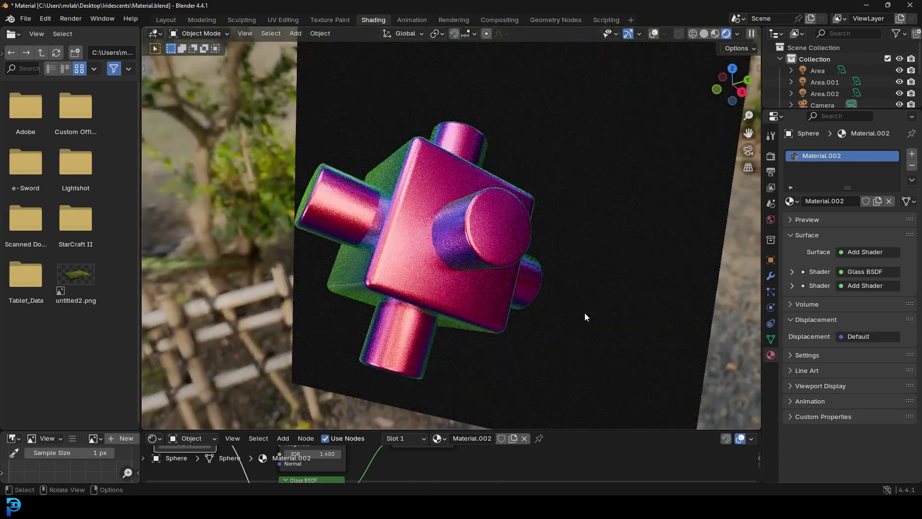
middle_click_drag(584, 313, 591, 258)
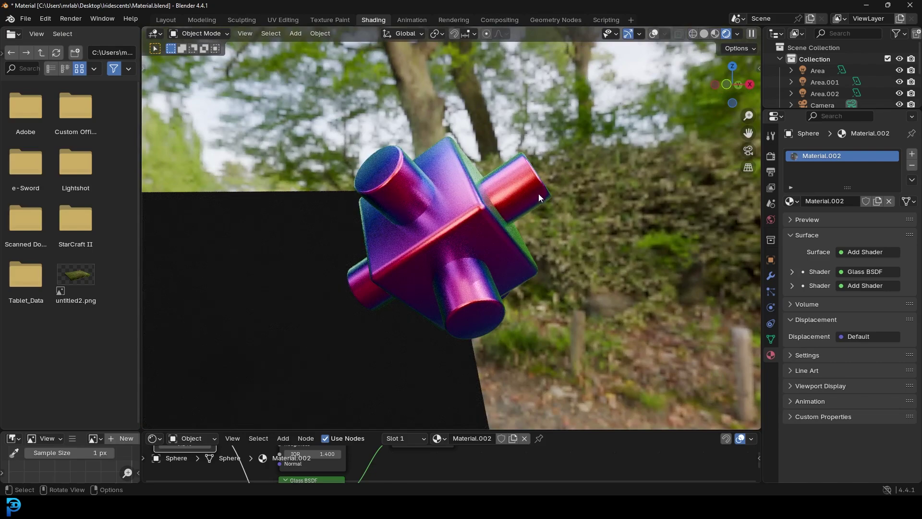
middle_click_drag(540, 181, 584, 170)
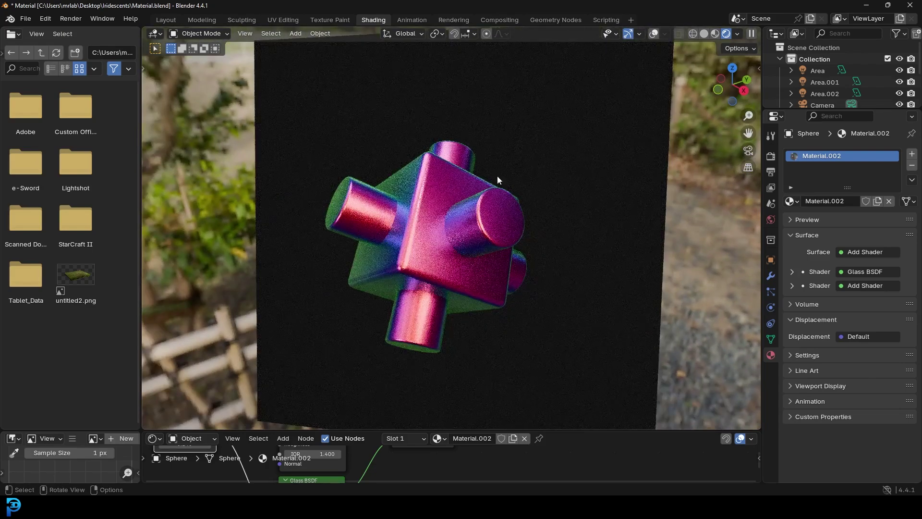
middle_click_drag(498, 180, 489, 232)
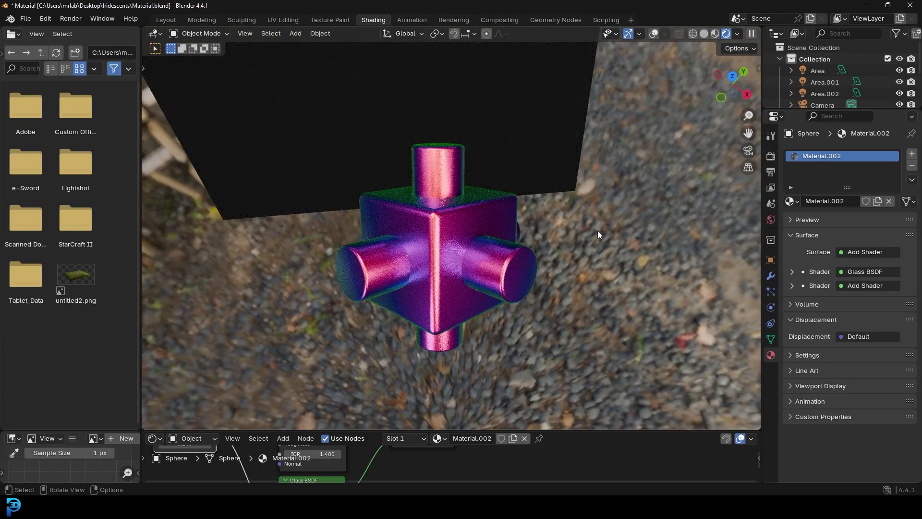
key("KP_0")
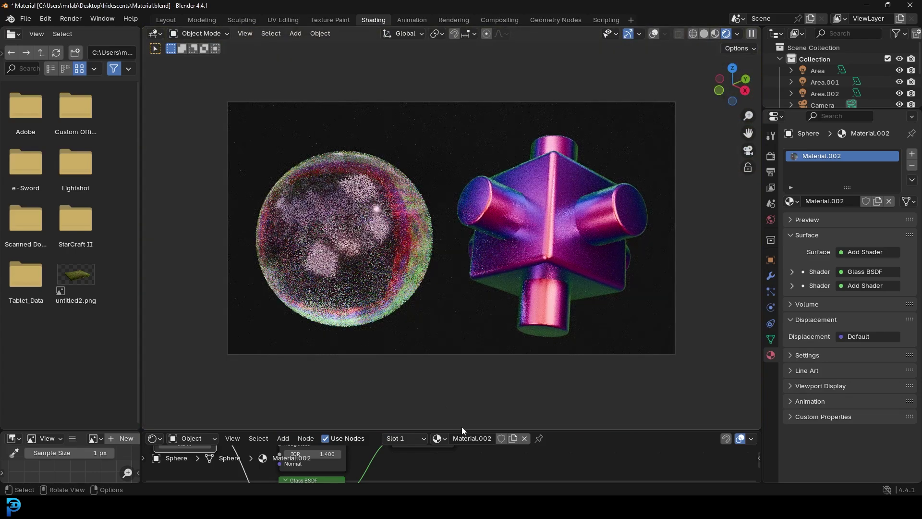
left_click_drag(462, 431, 478, 347)
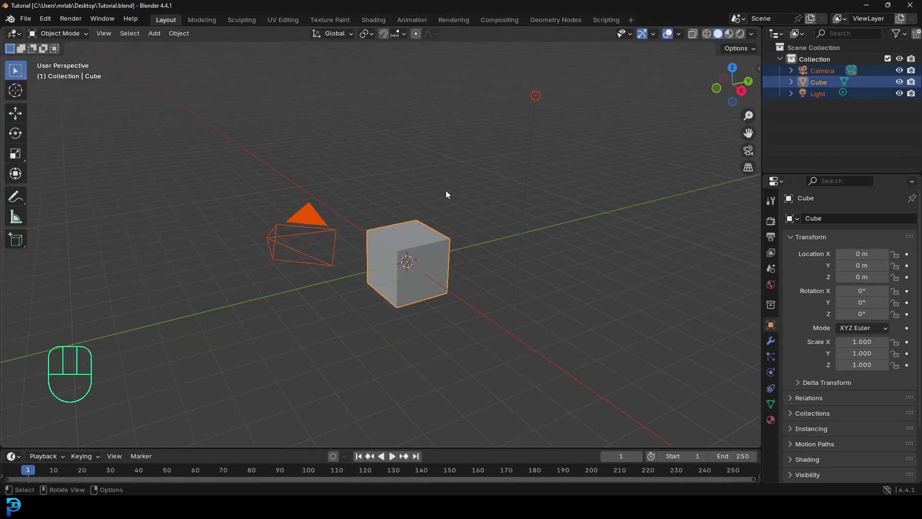
Bevel all edges of the default cube in Edit Mode with 6 segments and an offset of about 0.17 m
middle_click_drag(412, 253, 414, 255)
left_click(416, 260)
scroll(432, 262, "up", 4)
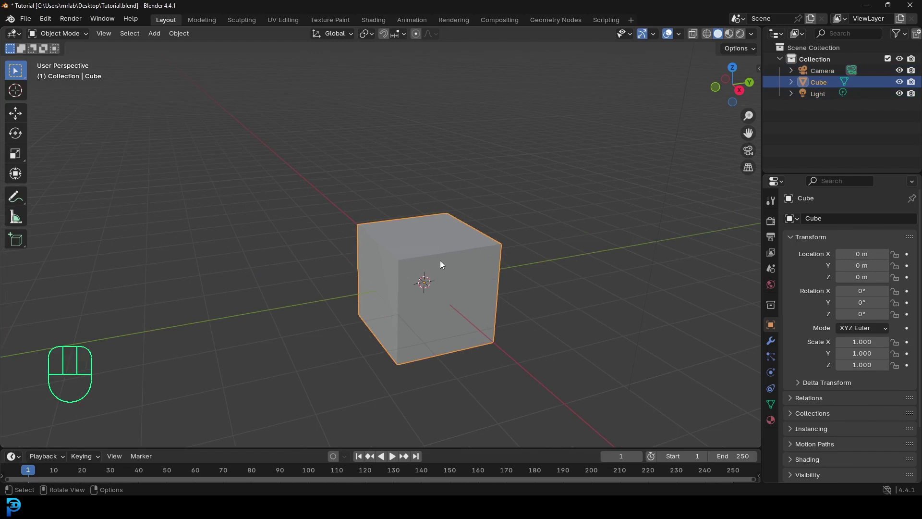
key("Tab")
scroll(448, 259, "up", 1)
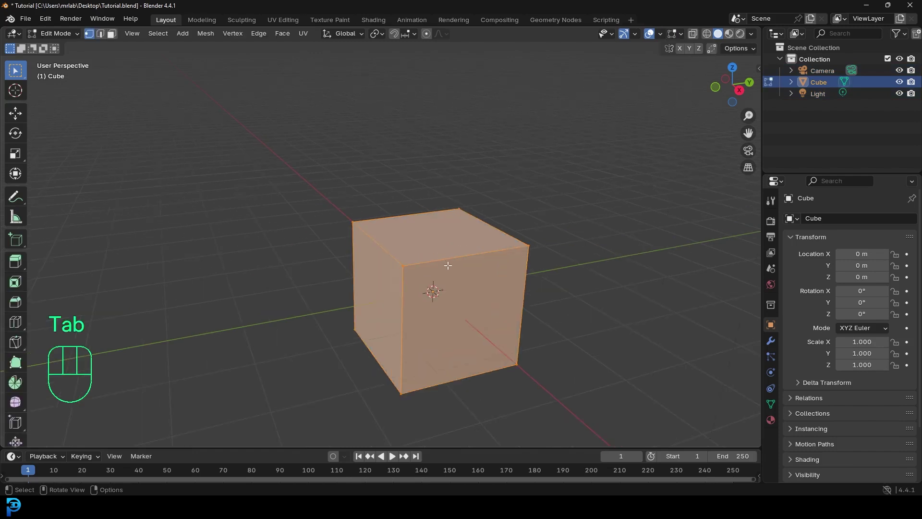
scroll(551, 286, "up", 1)
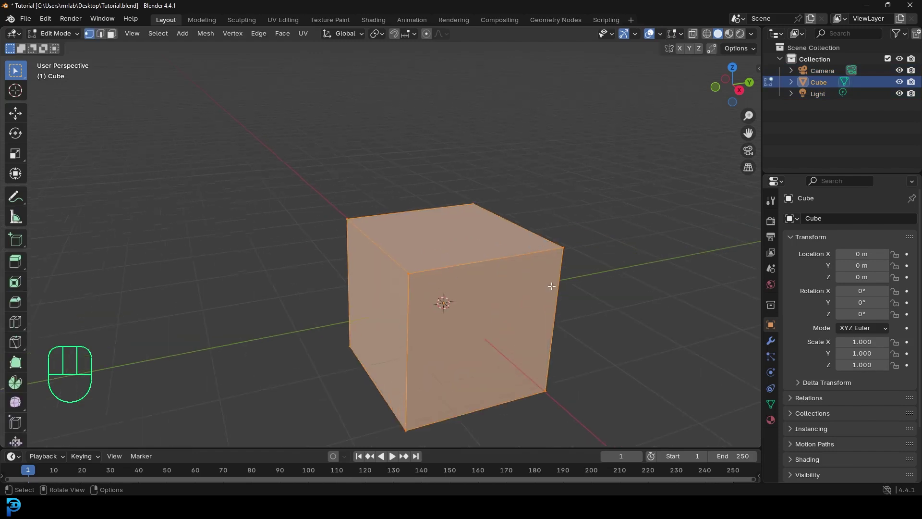
middle_click_drag(486, 276, 484, 268)
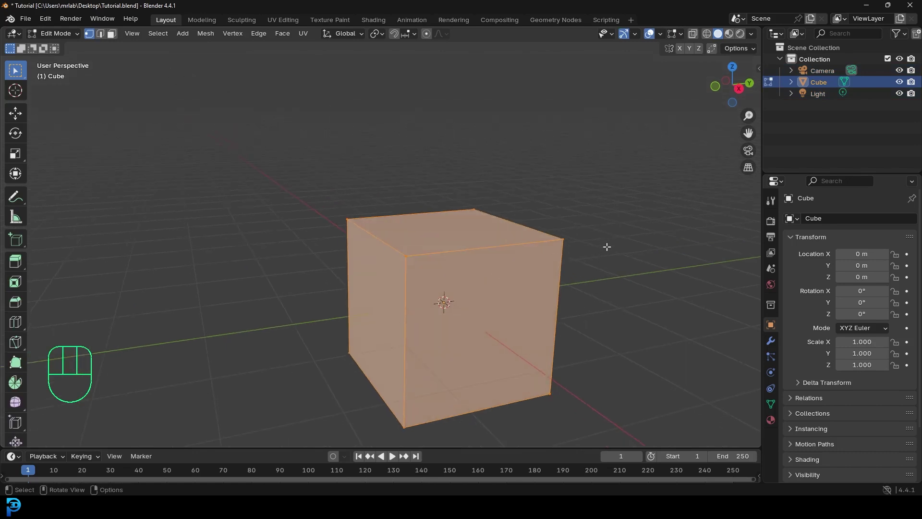
key("ctrl+b")
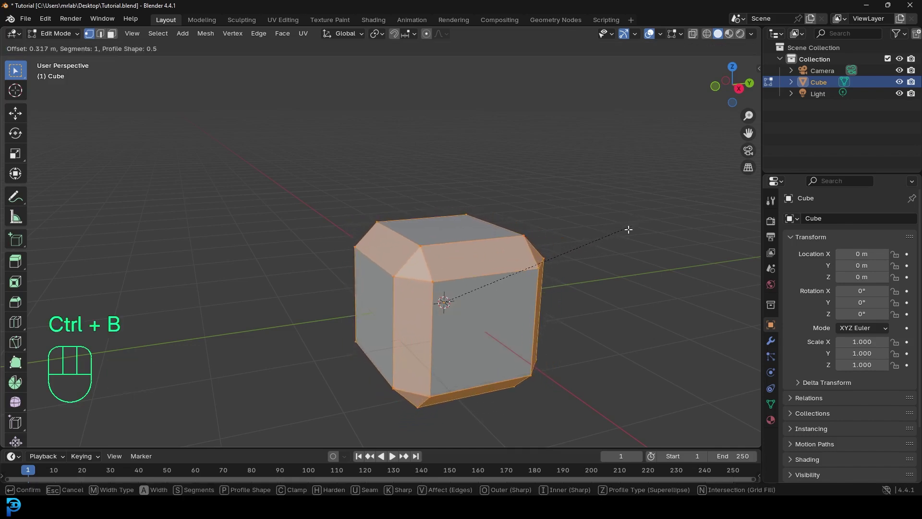
scroll(626, 233, "up", 3)
scroll(624, 234, "up", 2)
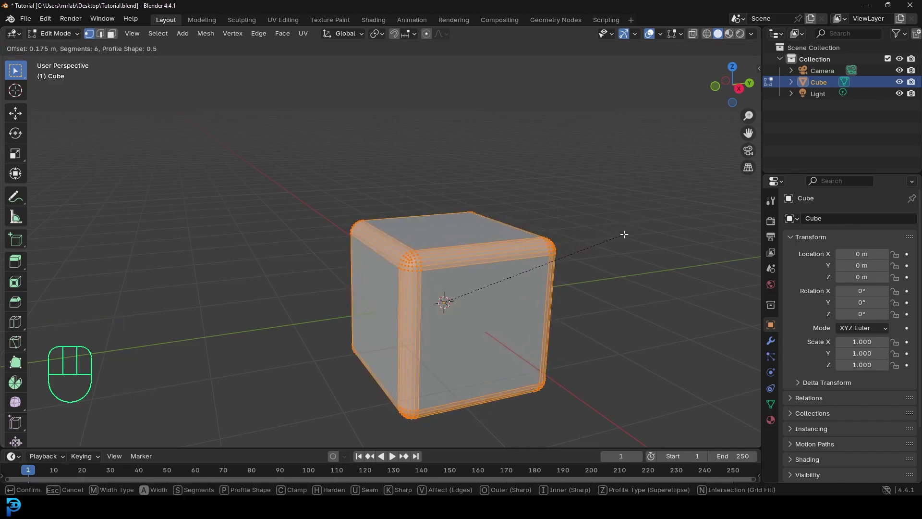
left_click(622, 233)
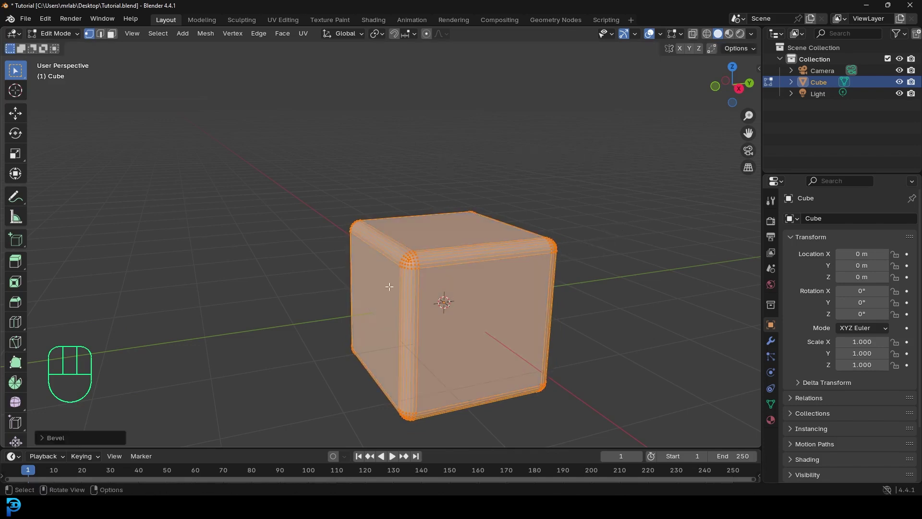
Add a cylinder mesh at the cube's centre, working from the front view
key("KP_1")
key("shift+a")
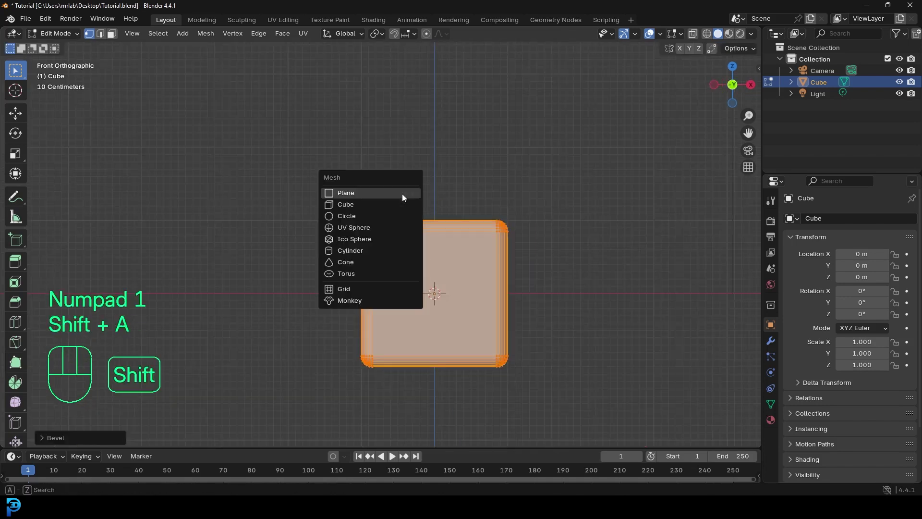
left_click(350, 250)
scroll(484, 267, "down", 8)
scroll(484, 267, "up", 4)
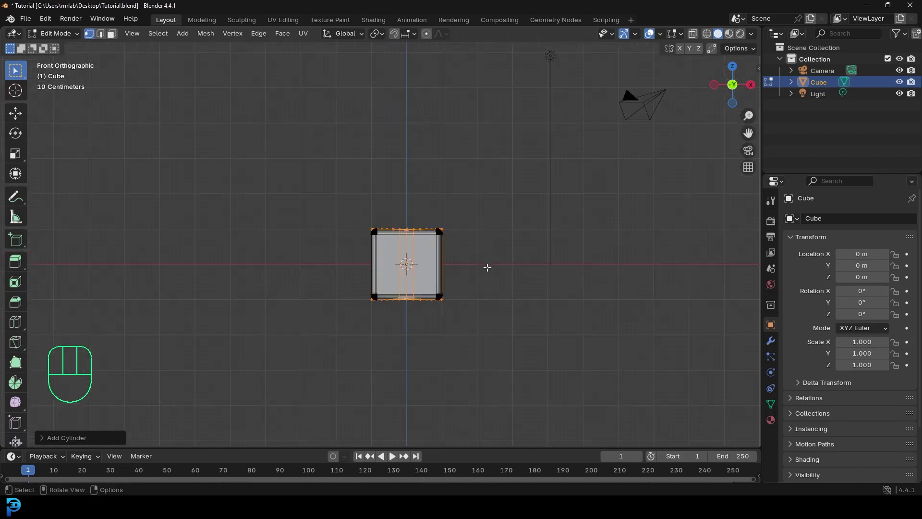
Scale the cylinder to about 0.35 in X and Y, and stretch it along Z so it protrudes above and below the cube
middle_click_drag(485, 268, 458, 288)
key("s")
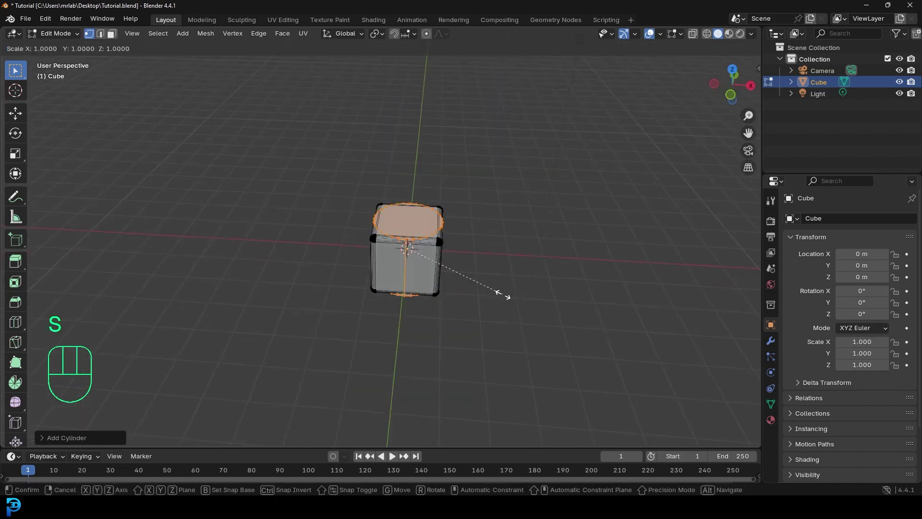
key("shift+z")
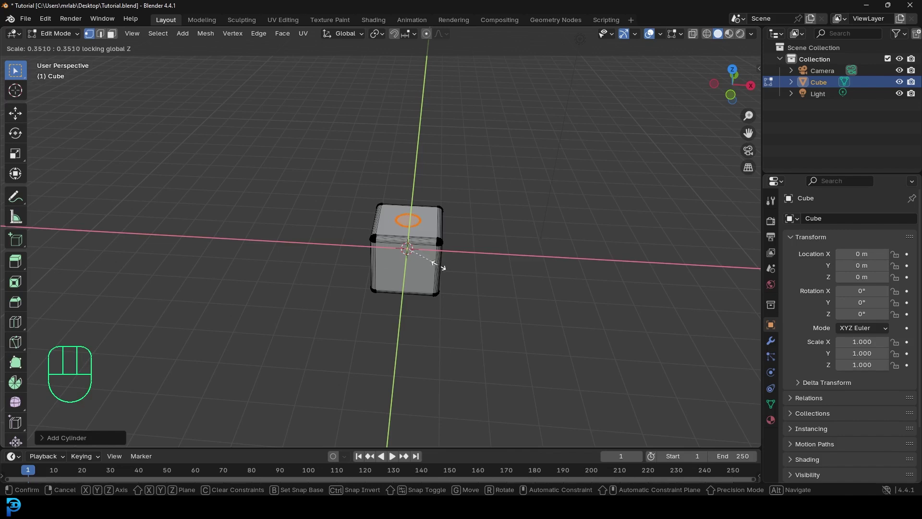
left_click(445, 266)
key("s")
key("z")
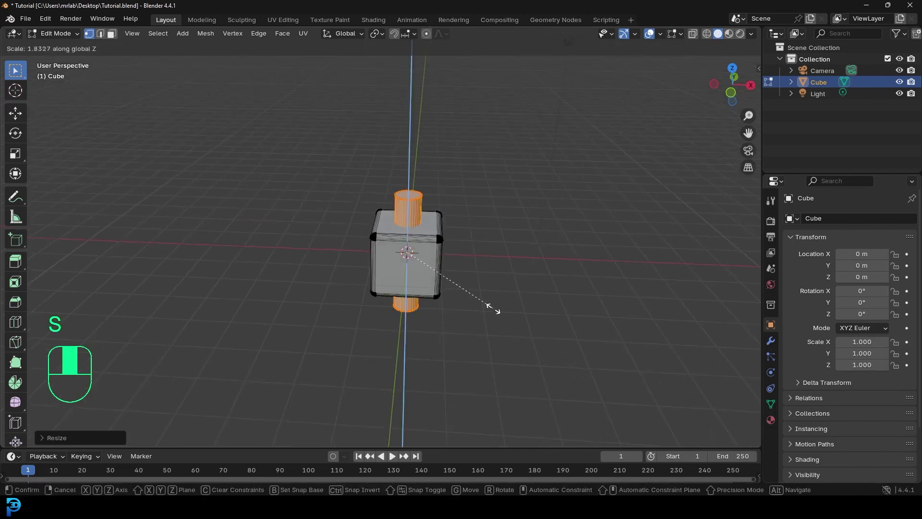
left_click(481, 302)
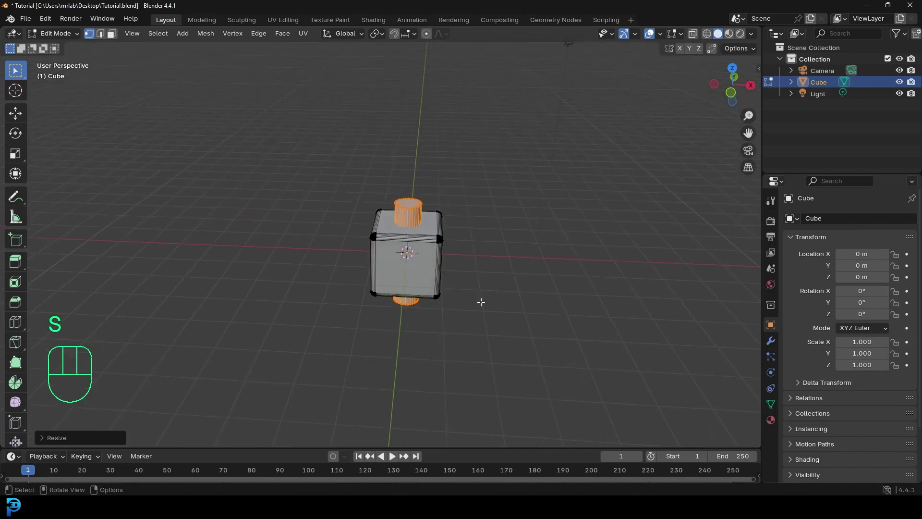
Bevel the cylinder's top and bottom cap faces with 6 segments and an offset of about 0.08 m
left_click(112, 36)
scroll(459, 241, "up", 3)
left_click(428, 179)
middle_click_drag(447, 264, 453, 192)
left_click(448, 418, "shift")
middle_click_drag(543, 269, 461, 306)
scroll(609, 306, "up", 2)
key("ctrl+b")
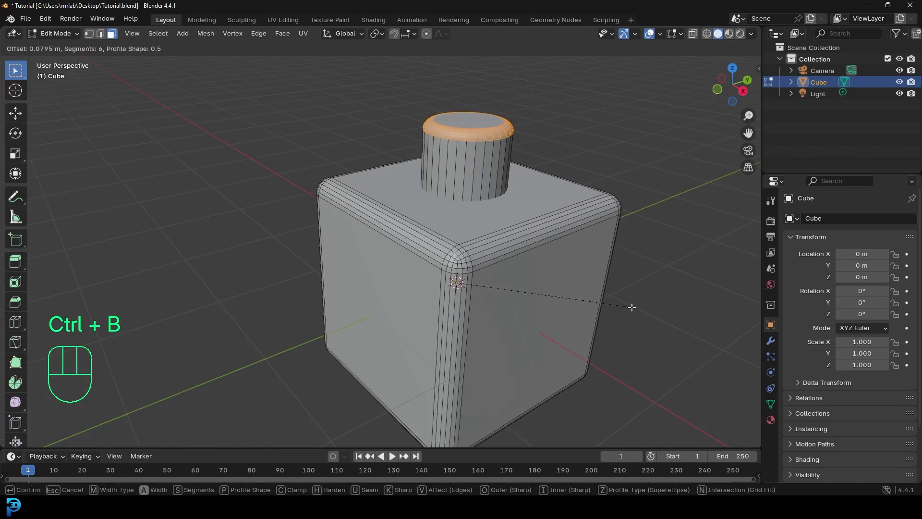
left_click(631, 306)
Select the whole linked cylinder and duplicate it rotated 90° in the front view, so the copy runs through the cube horizontally
middle_click_drag(629, 306, 442, 165)
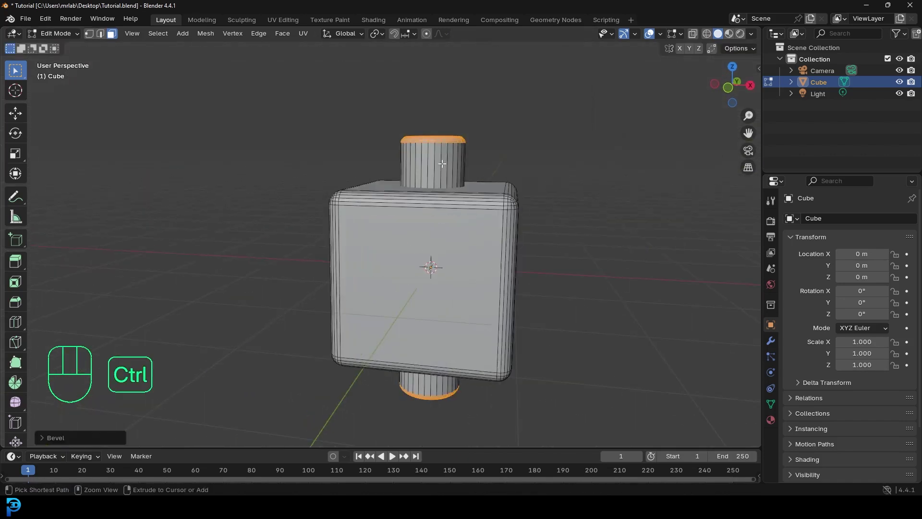
key("ctrl+l")
key("g")
right_click(470, 117)
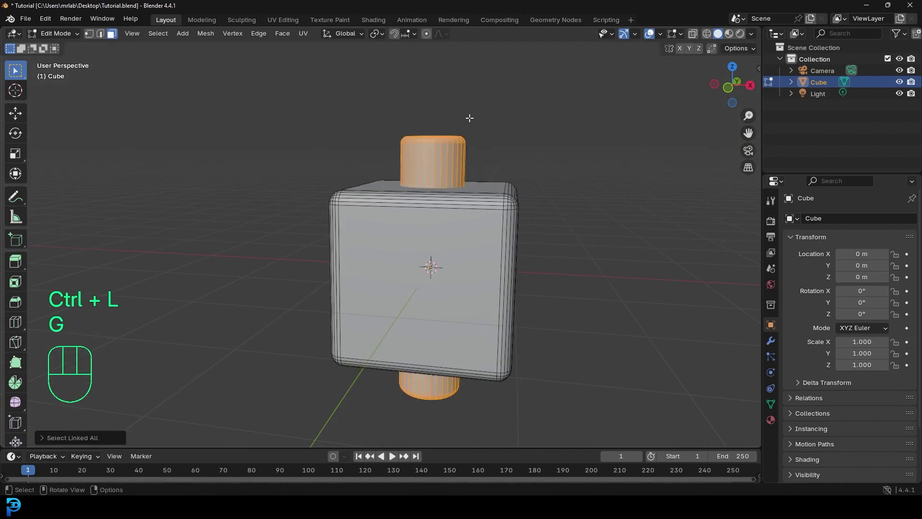
key("KP_1")
key("shift+d")
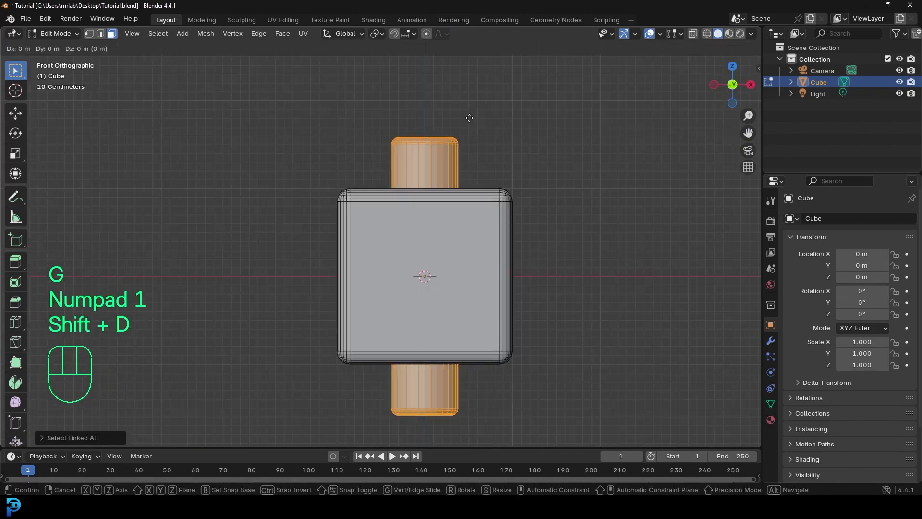
type("r90")
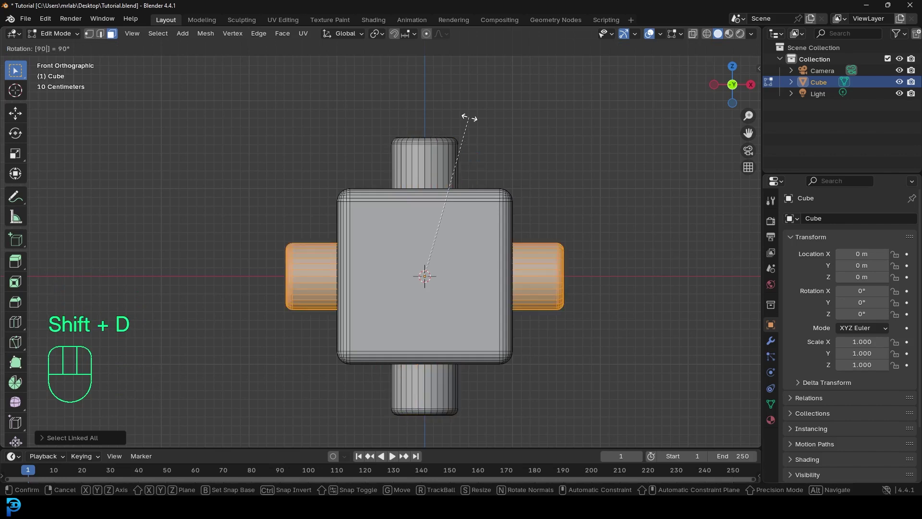
left_click(470, 118)
Duplicate the horizontal cylinder and rotate the copy 90° around Z so it passes through the remaining two cube faces
middle_click_drag(470, 118, 374, 225)
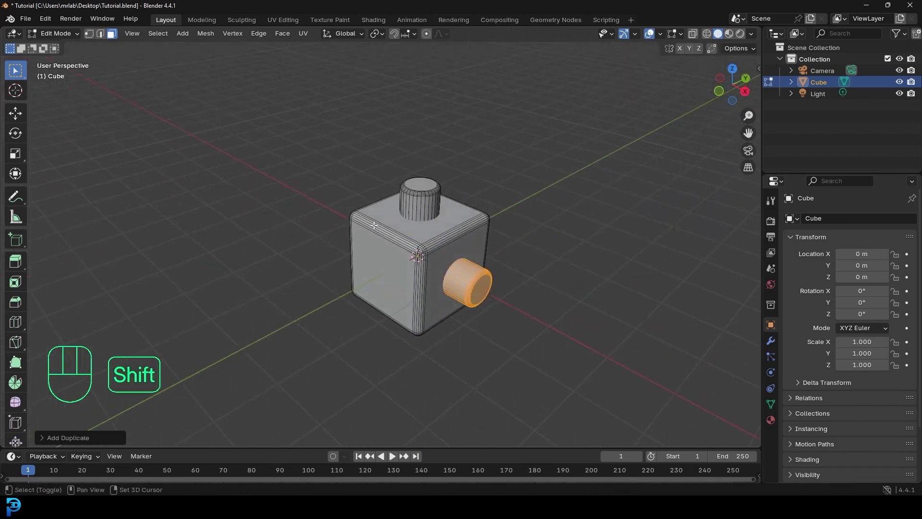
key("shift+d")
type("rz")
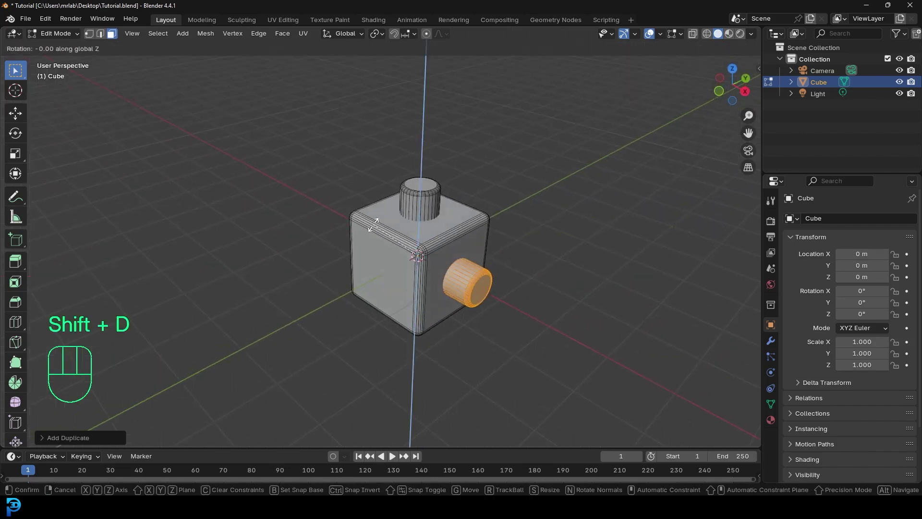
type("90")
left_click(374, 225)
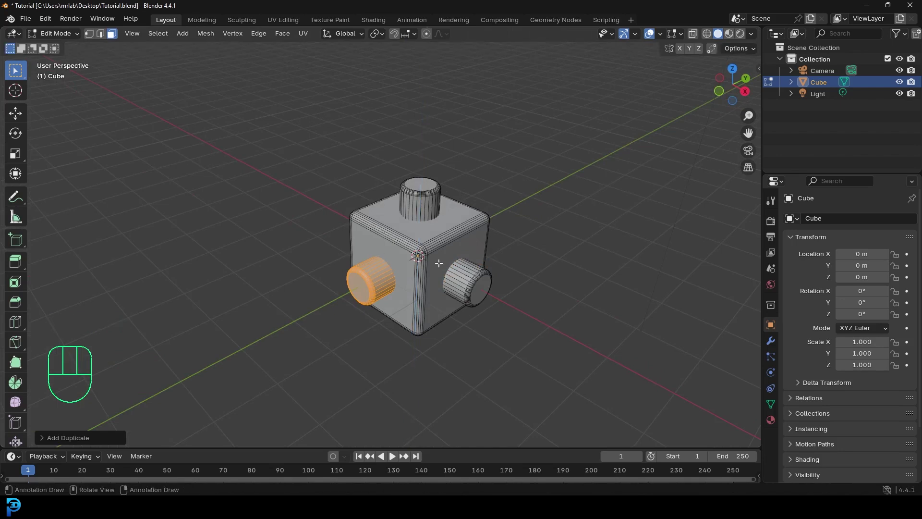
middle_click_drag(439, 263, 328, 169)
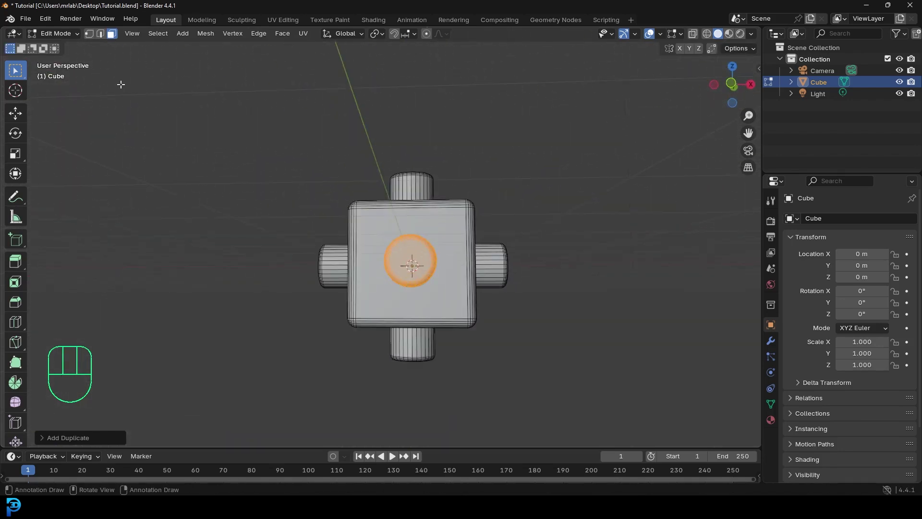
Return the cube to Object Mode and apply Shade Smooth to it
left_click(67, 36)
left_click(75, 48)
scroll(423, 177, "up", 3)
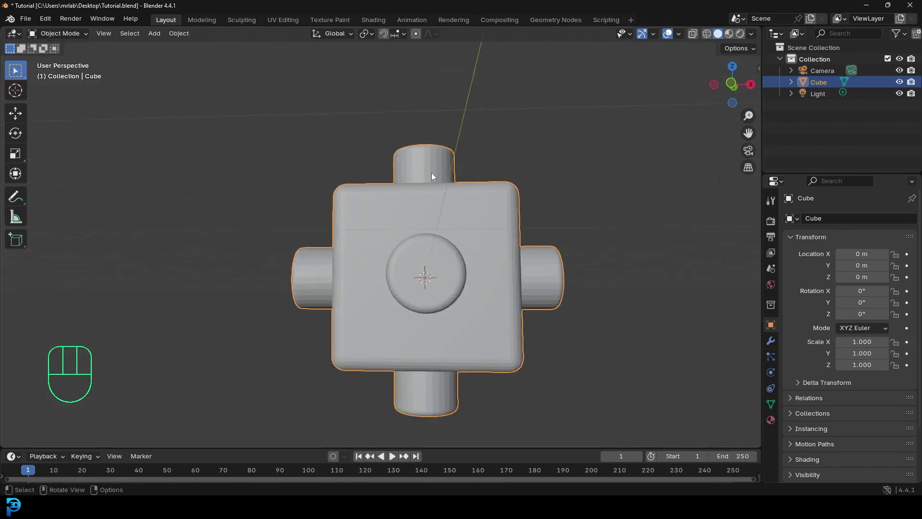
right_click(431, 176)
left_click(368, 171)
scroll(440, 206, "down", 4)
mouse_move(440, 206)
middle_mouse_down()
mouse_move(440, 244)
mouse_move(451, 205)
middle_mouse_up()
Set the render engine to Cycles with GPU Compute as the device and 45 maximum render samples
left_click(771, 221)
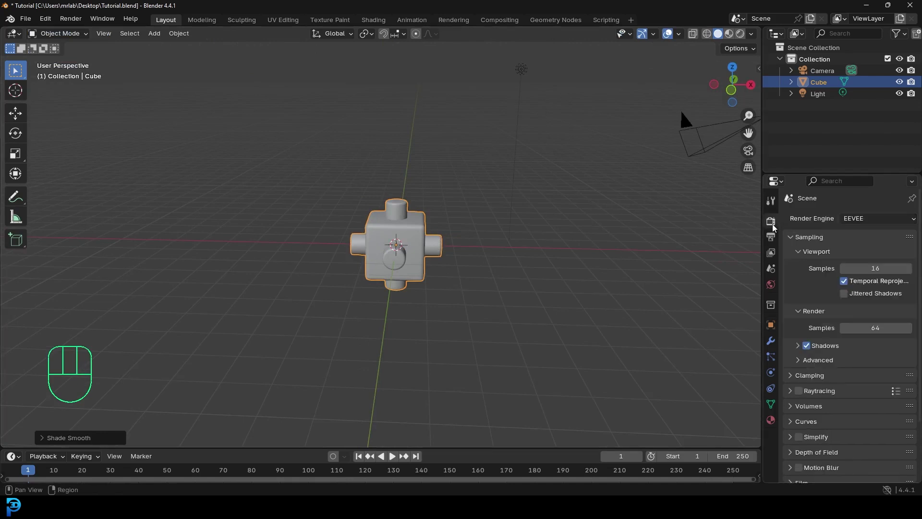
left_click(853, 220)
left_click(857, 257)
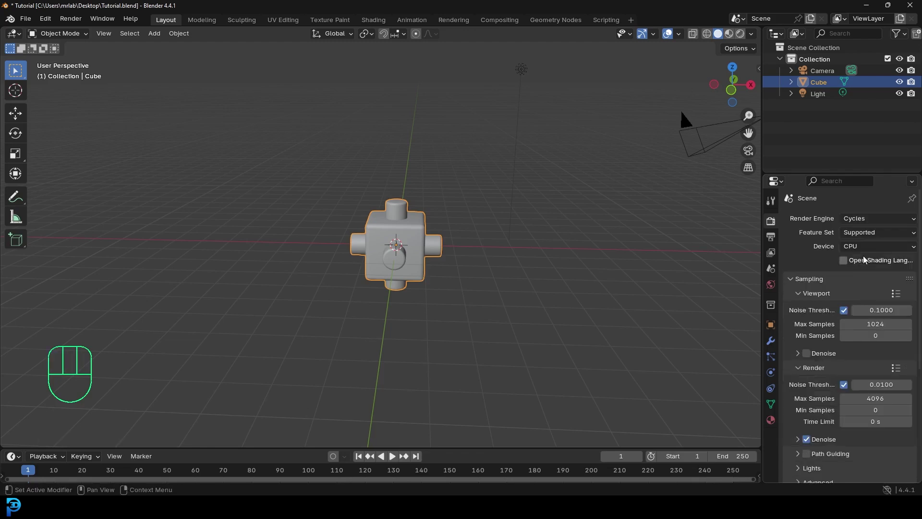
left_click(853, 248)
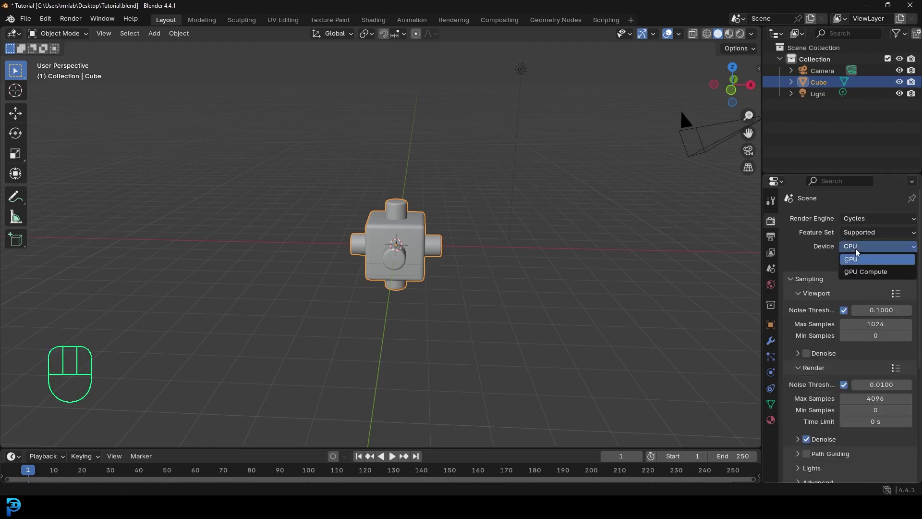
left_click(863, 272)
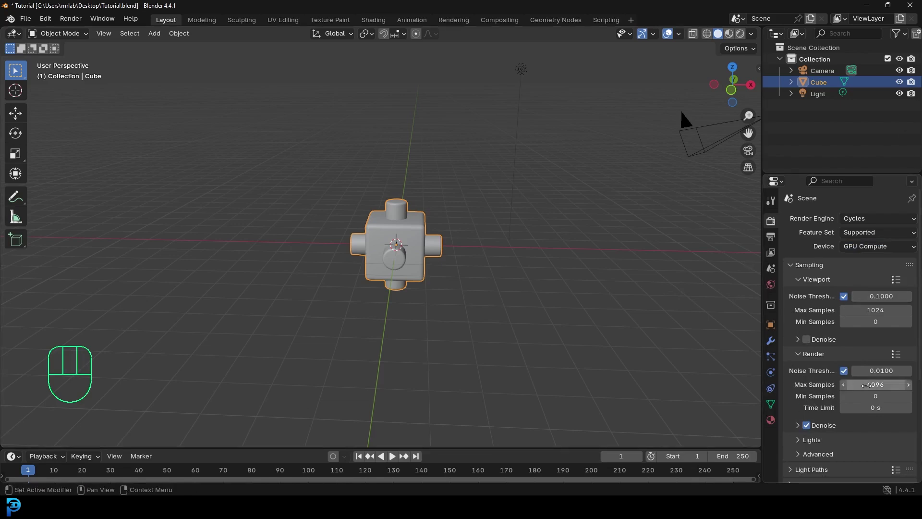
left_click(870, 385)
type("45")
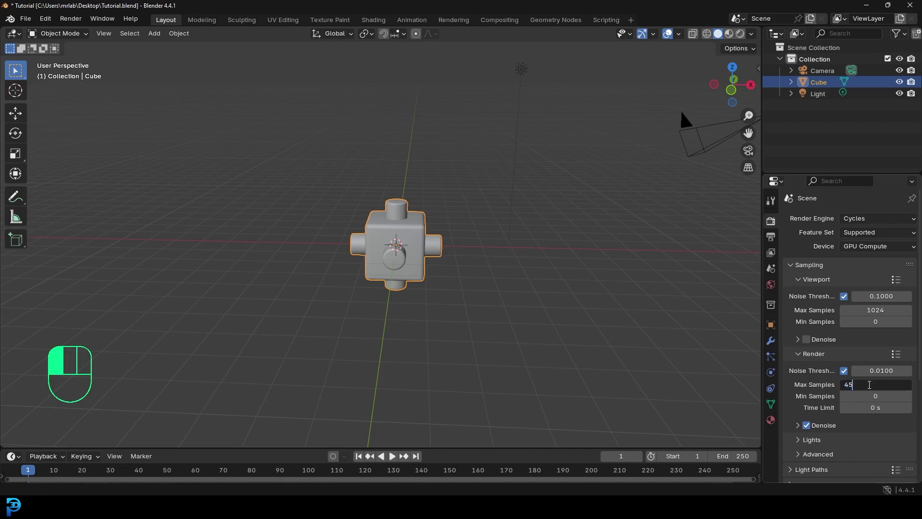
key("Return")
In the camera view, add an area light and raise it along Z to well above the cube
scroll(393, 169, "down", 3)
mouse_move(393, 169)
middle_mouse_down()
mouse_move(490, 200)
mouse_move(383, 172)
middle_mouse_up()
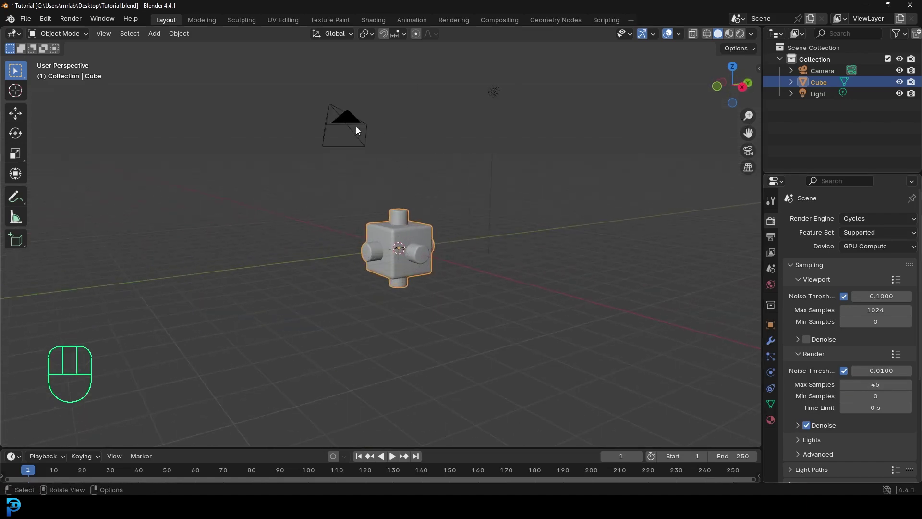
key("KP_0")
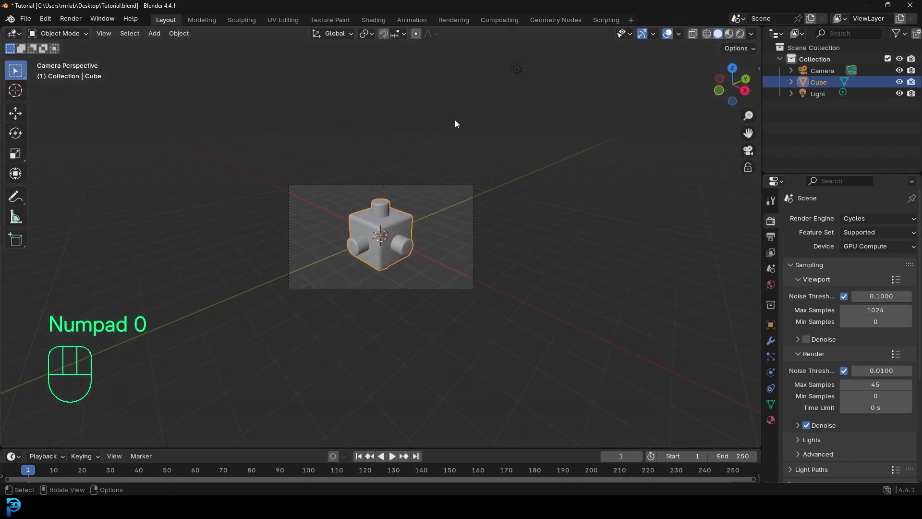
scroll(482, 113, "up", 1)
key("shift+a")
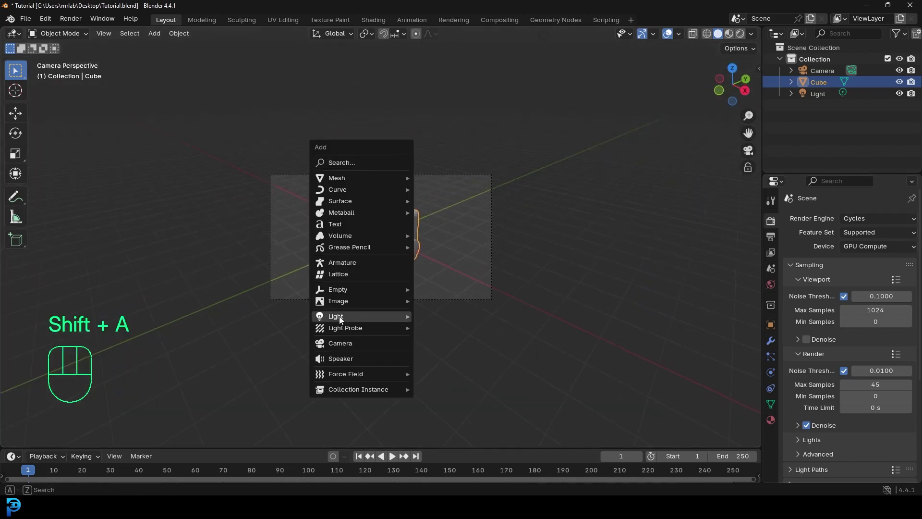
mouse_move(362, 319)
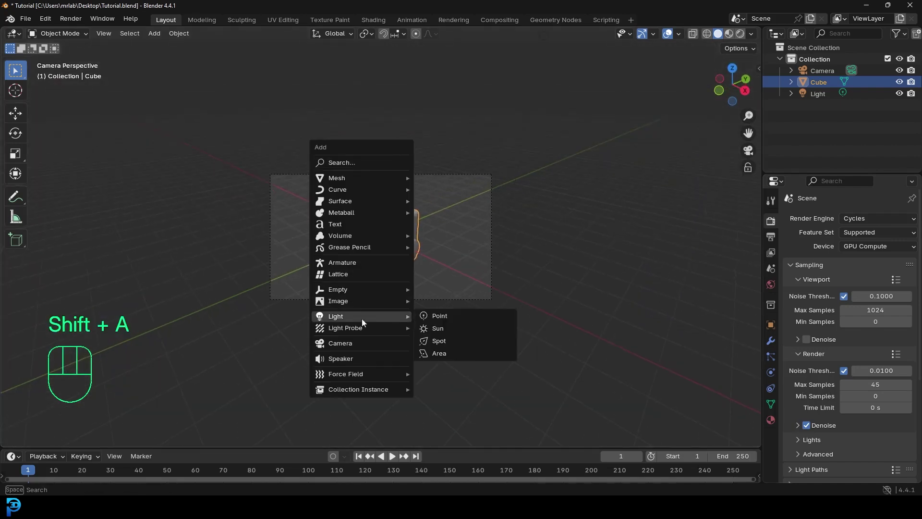
left_click(445, 356)
scroll(408, 293, "up", 3)
key("g")
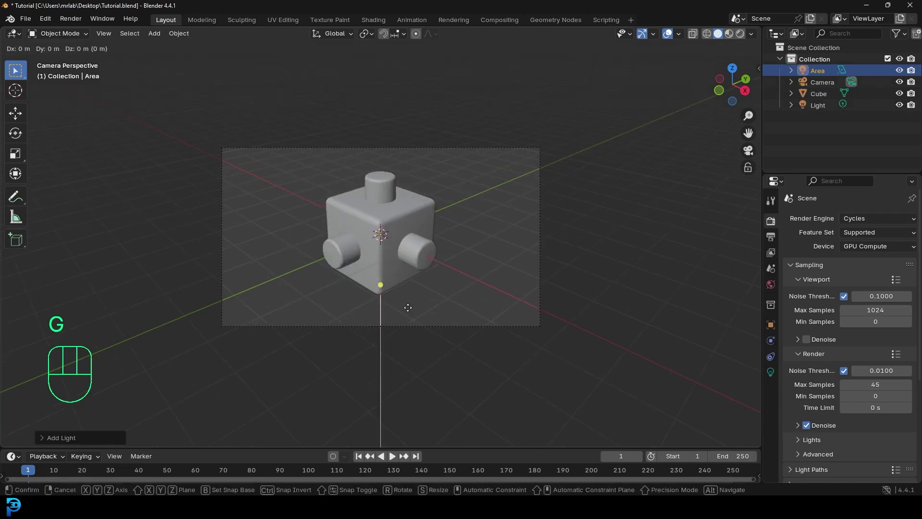
key("z")
left_click(406, 146)
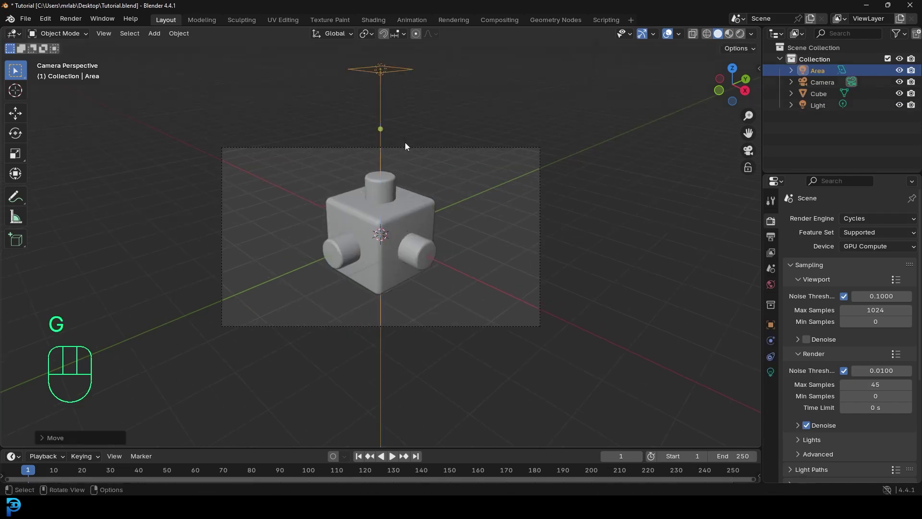
Set the area light's power to 300 W and its size to 2 m
left_click(771, 372)
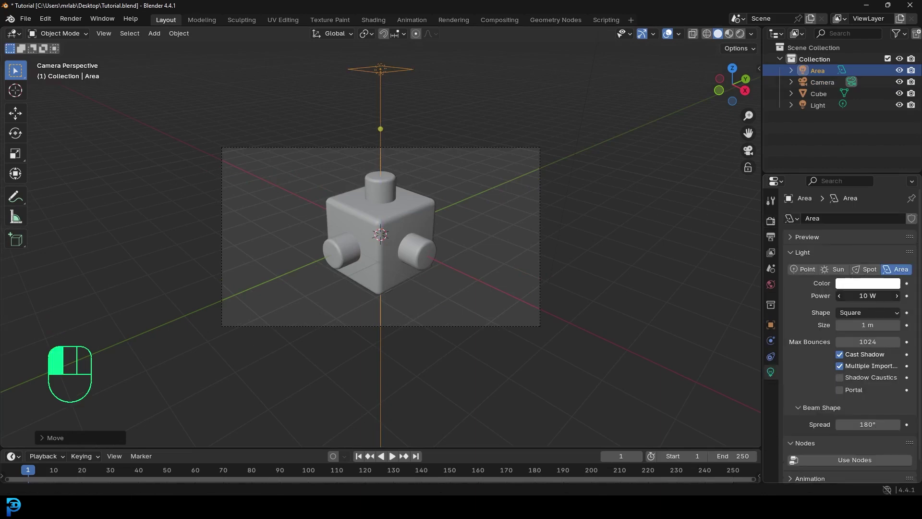
left_click(869, 296)
type("300")
key("Return")
left_click(869, 327)
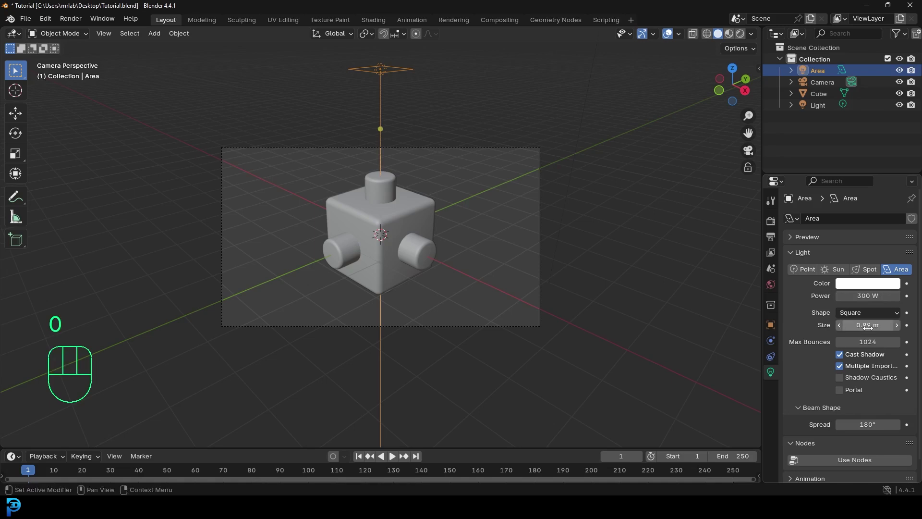
left_click(870, 327)
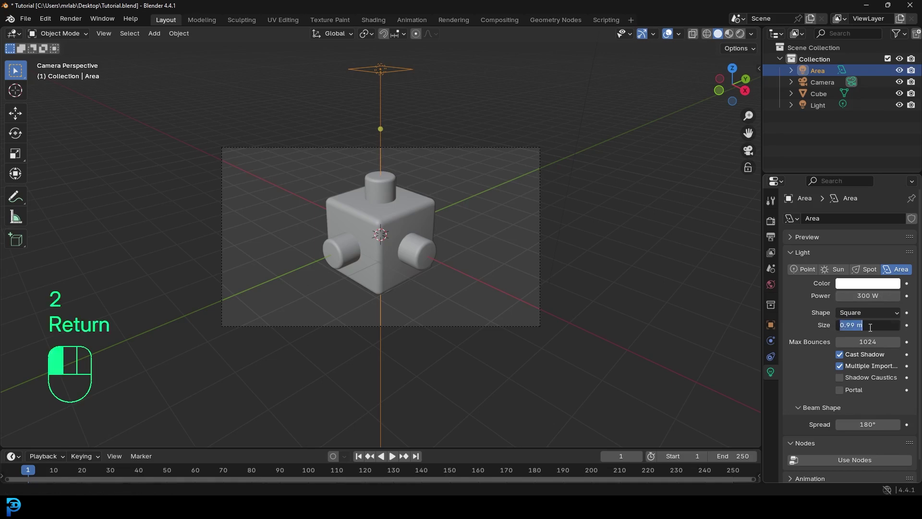
type("2")
key("Return")
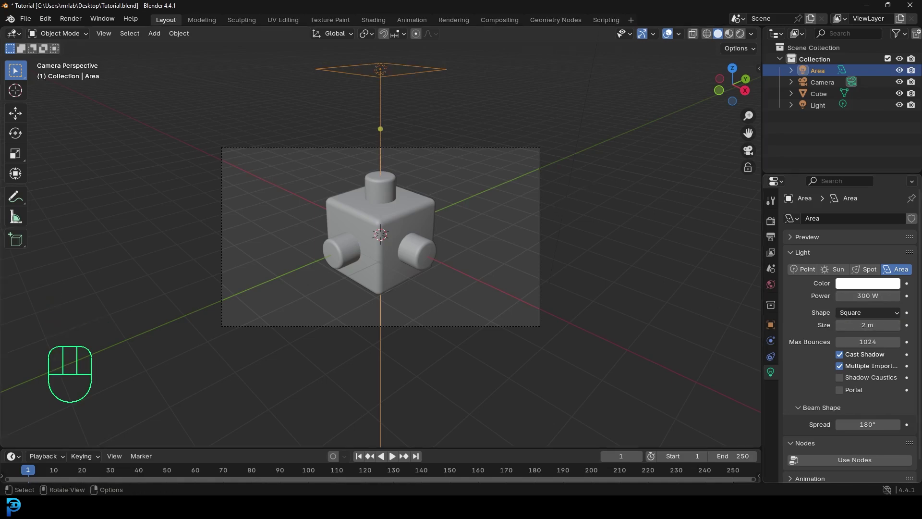
Tilt the area light and move it about 2.4 m to the cube's upper right so it points at the cube
key("r")
left_click(467, 270)
key("g")
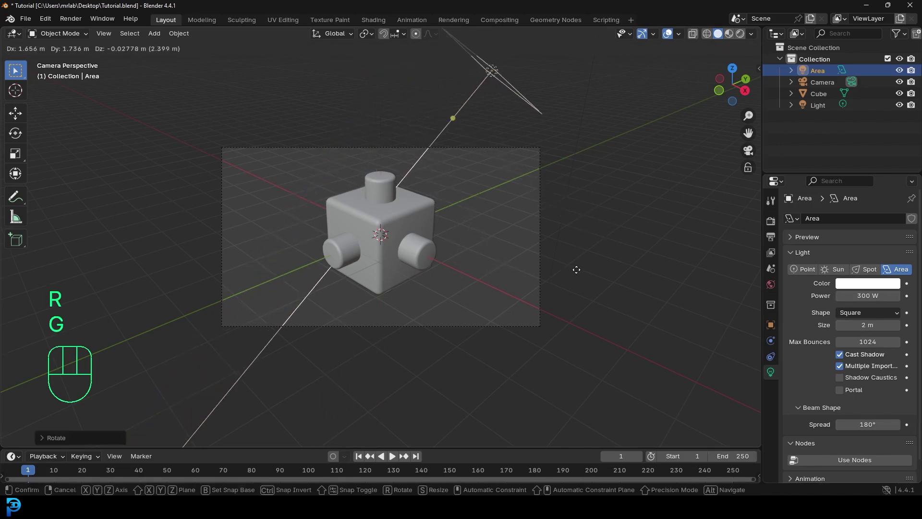
left_click(577, 270)
scroll(422, 196, "up", 1)
scroll(423, 199, "up", 1)
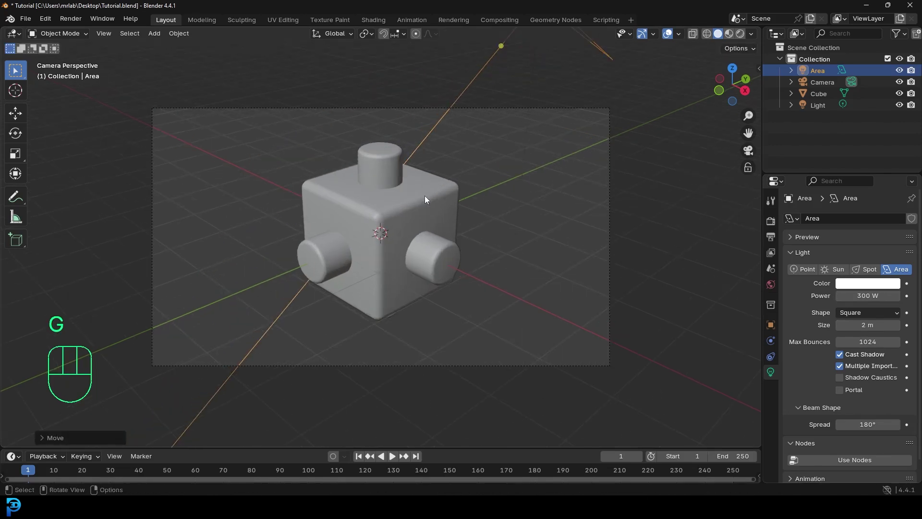
Show the camera view in Rendered shading and set the transform pivot point to the 3D Cursor
key("z")
left_click(460, 144)
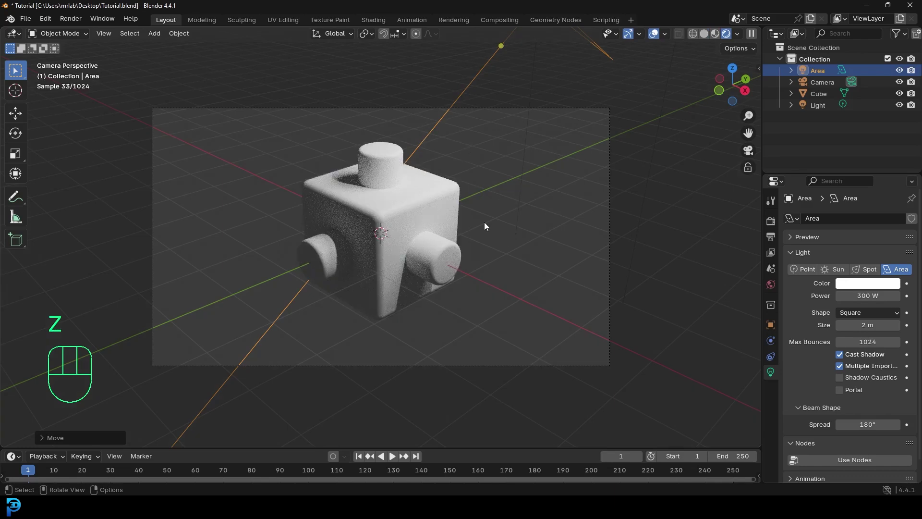
left_click(361, 34)
left_click(380, 77)
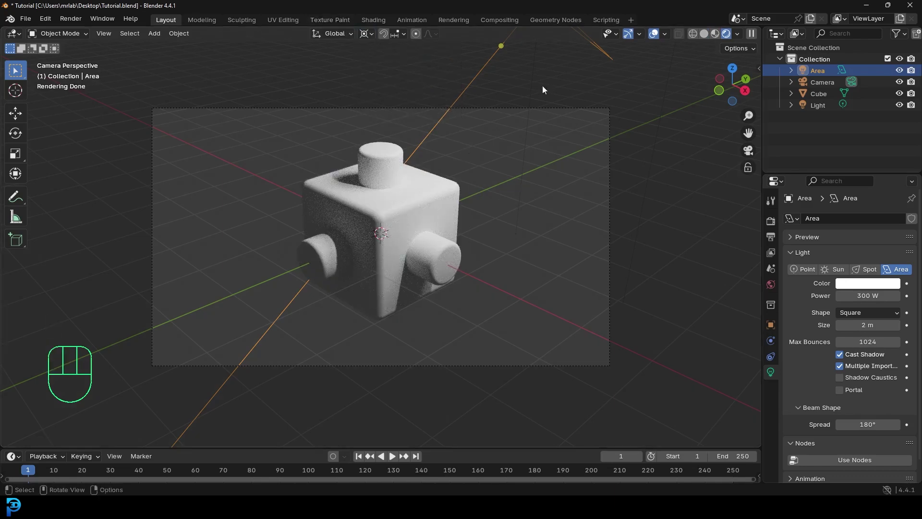
Duplicate the area light twice, rotating one copy to the cube's upper left and the other to its lower right, and save the file
key("shift+d")
key("r")
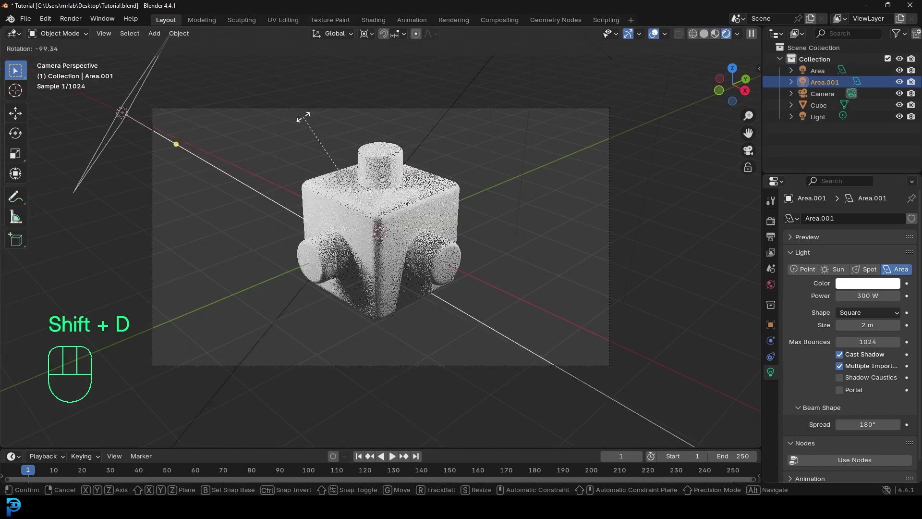
key("r")
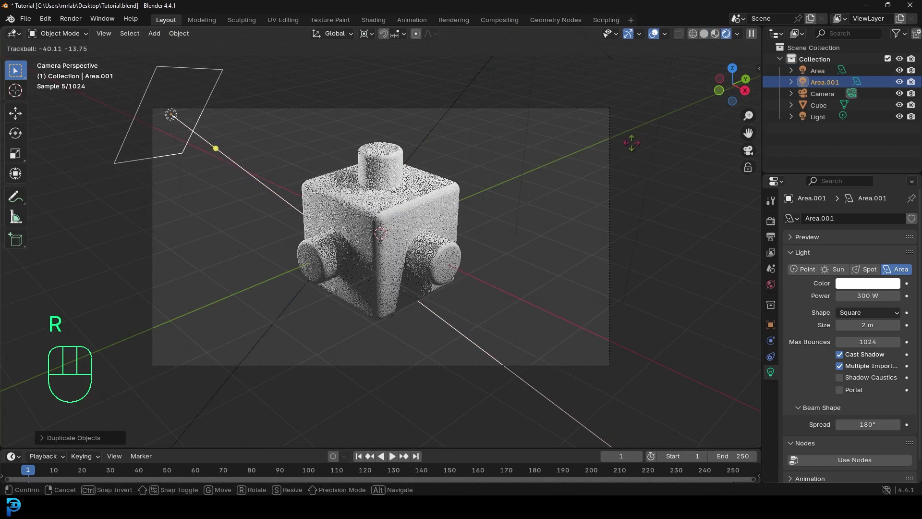
left_click(523, 207)
key("shift+d")
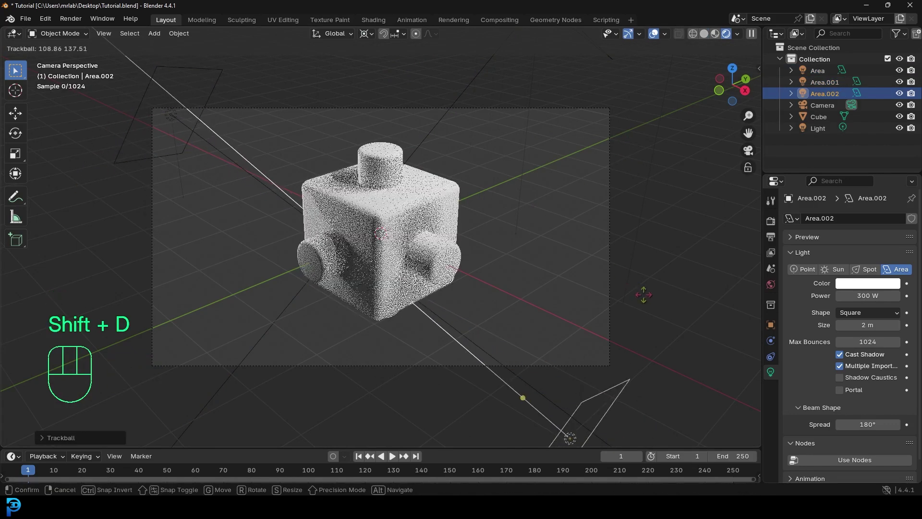
right_click(630, 283)
key("ctrl+s")
key("ctrl+s")
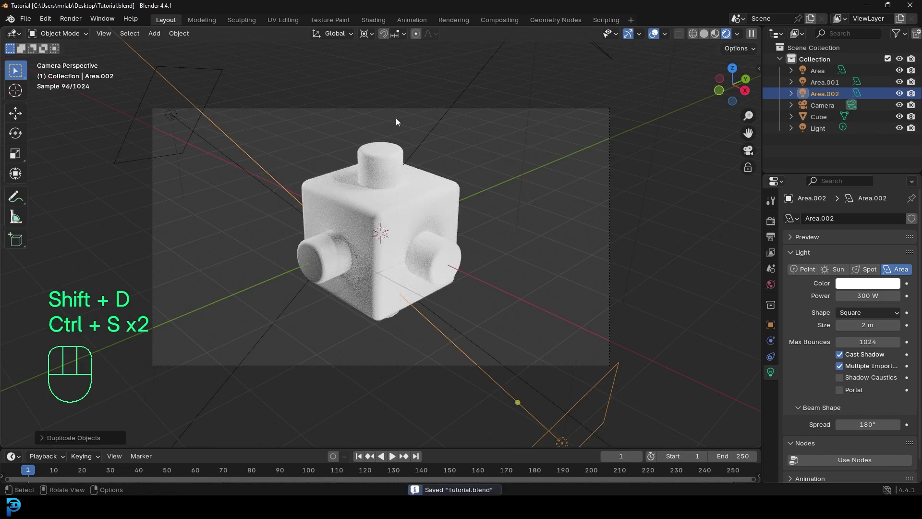
Rename the cube's material to iridescent
scroll(396, 117, "up", 1)
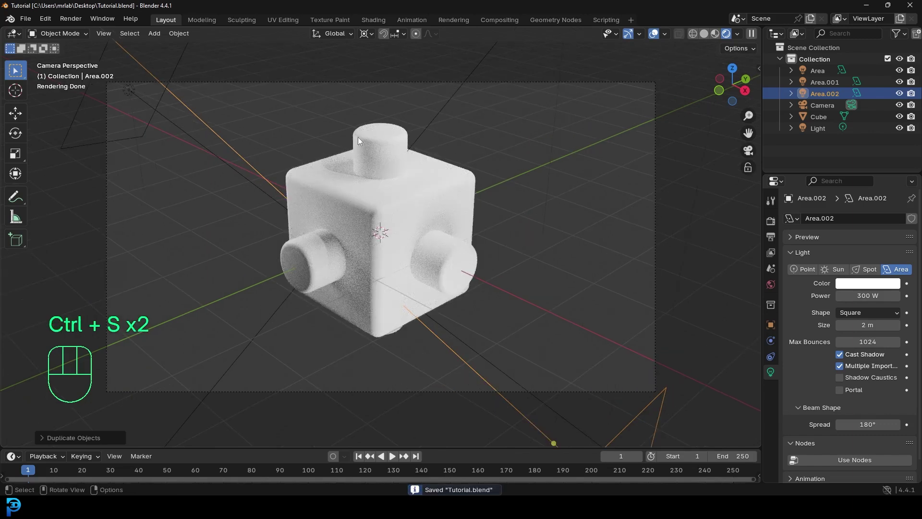
left_click(379, 146)
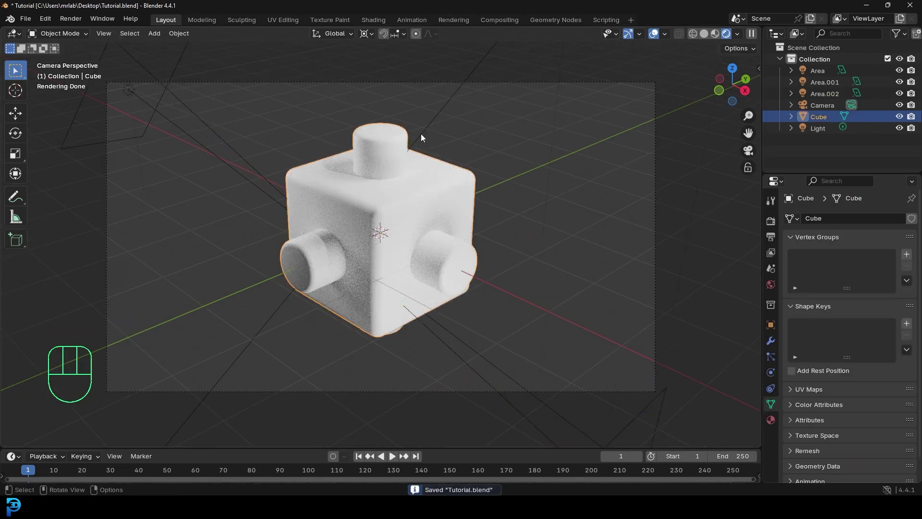
left_click(772, 420)
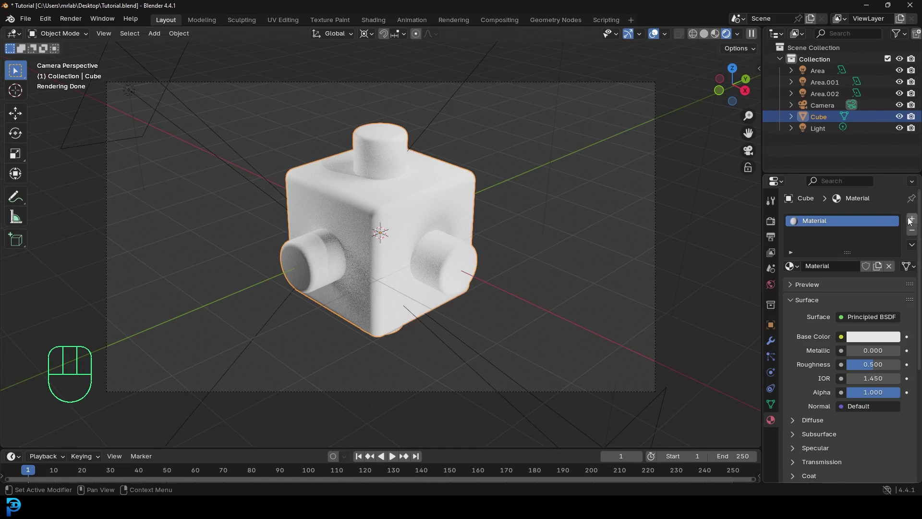
left_click(829, 265)
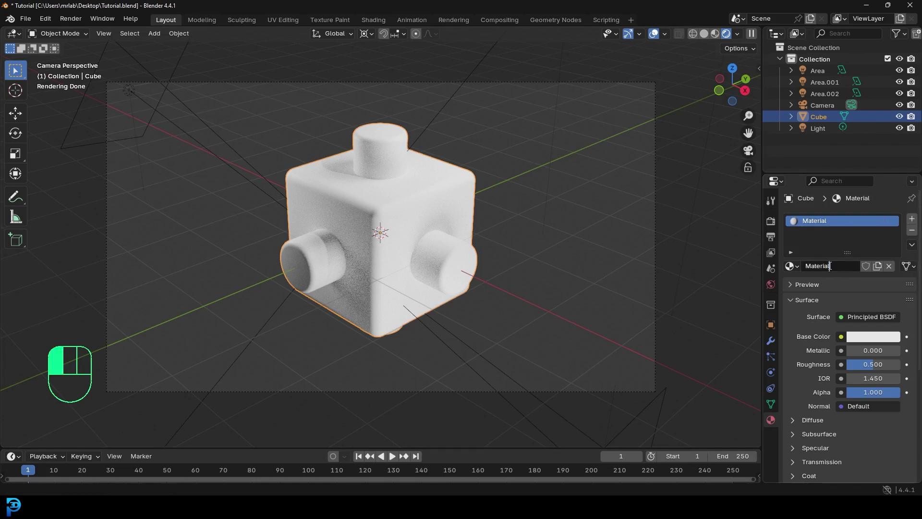
left_click_drag(836, 265, 763, 267)
key("BackSpace")
type("iridescent")
left_click(765, 267)
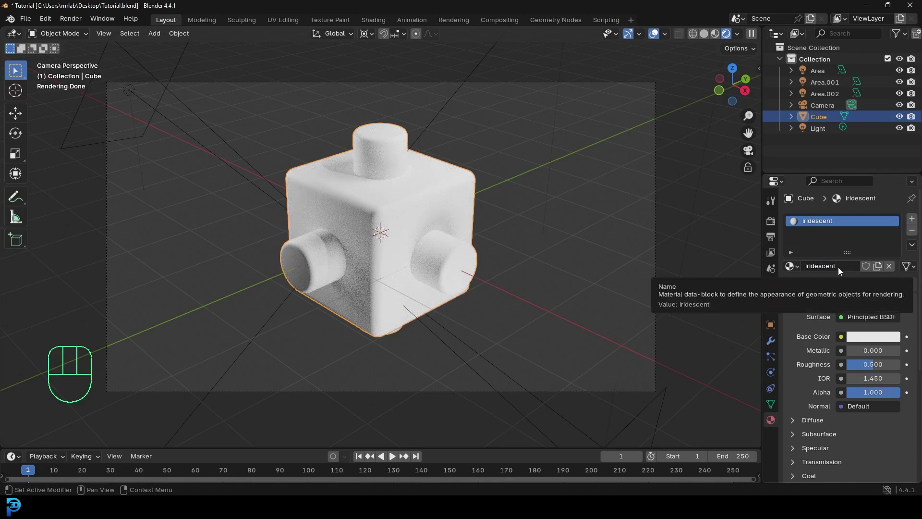
Switch to the Shading workspace and show its viewport through the camera in Rendered shading
left_click(374, 21)
scroll(439, 153, "up", 5)
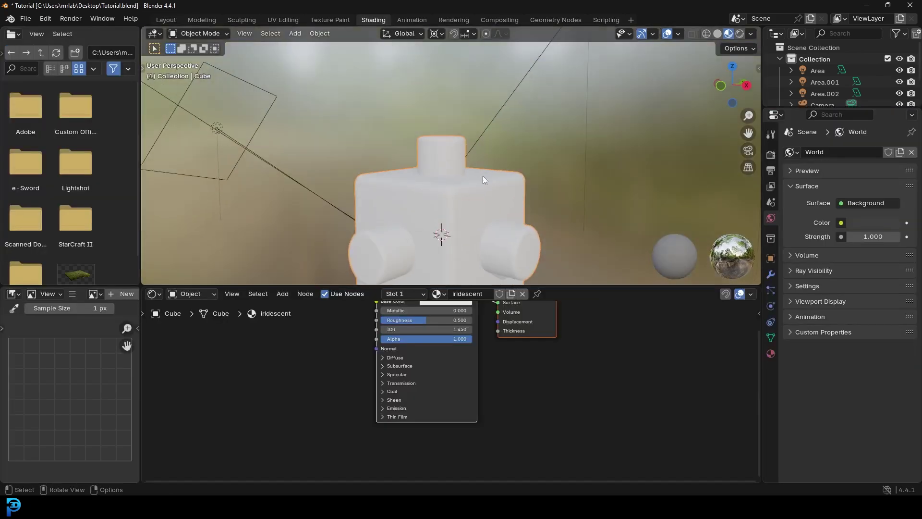
scroll(483, 176, "down", 3)
key("KP_0")
key("z")
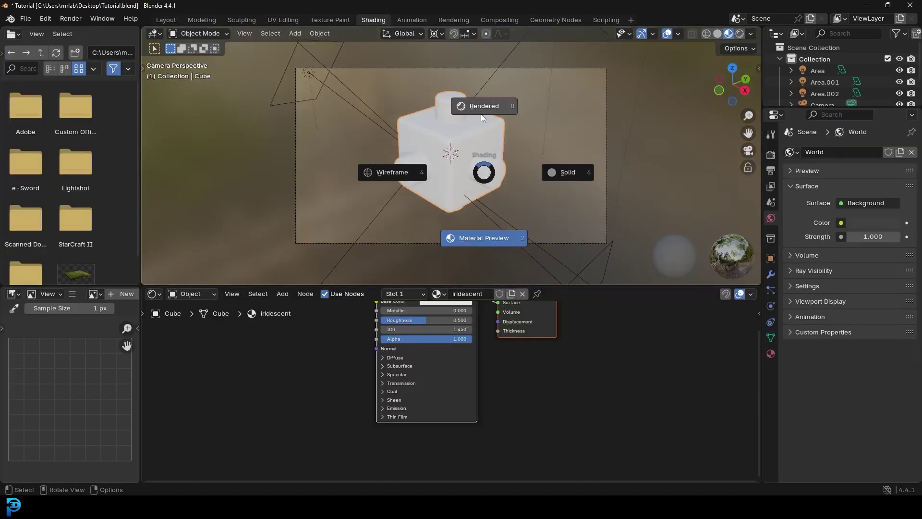
left_click(480, 110)
Enlarge the shader editor area and fit the Principled BSDF and Material Output nodes in it, leaving free space before them
scroll(506, 335, "up", 1)
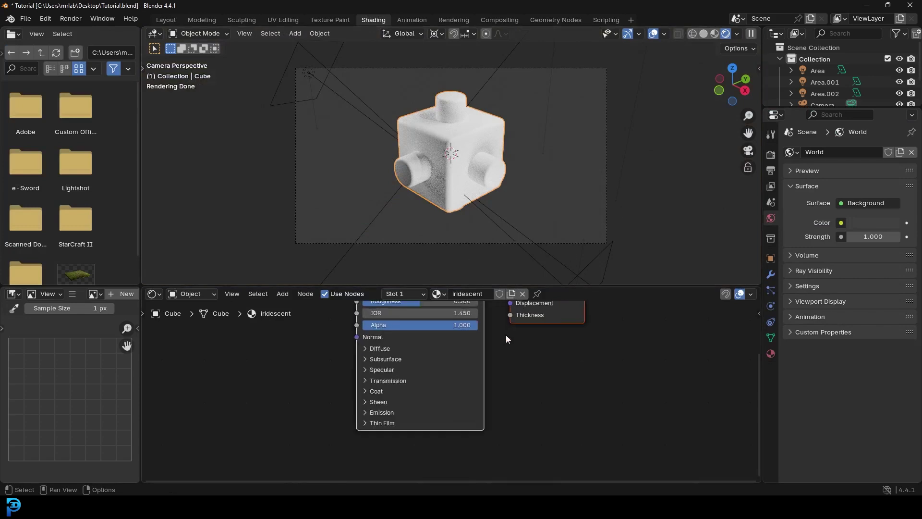
scroll(506, 334, "up", 1)
middle_click_drag(498, 334, 487, 373)
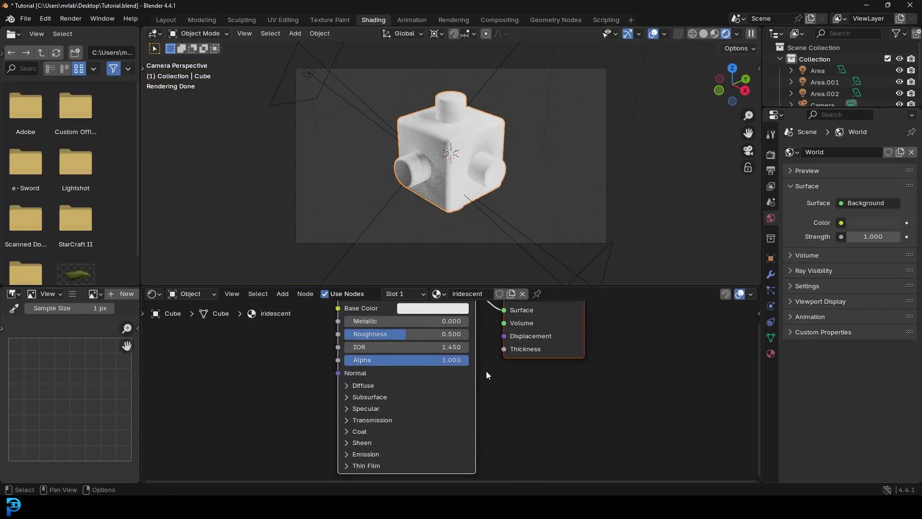
left_click_drag(370, 288, 379, 199)
scroll(478, 98, "up", 2)
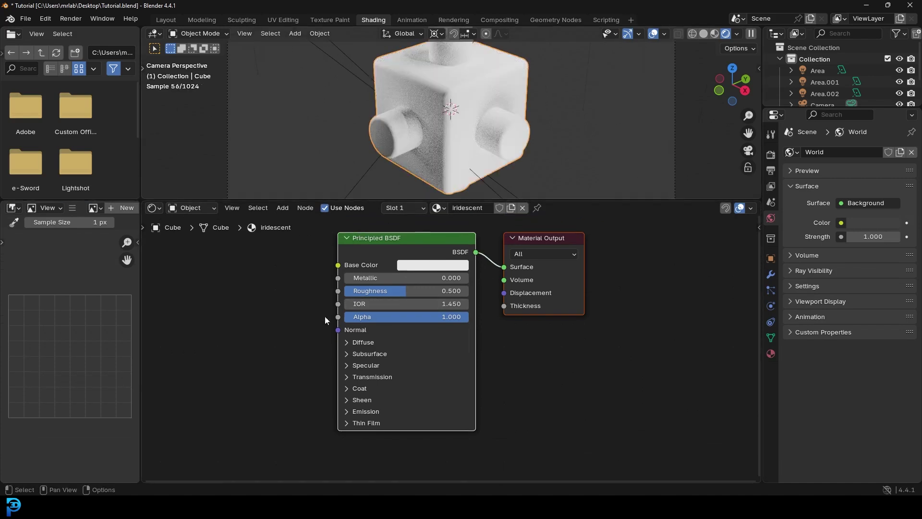
middle_click_drag(325, 316, 403, 329)
scroll(404, 329, "up", 1)
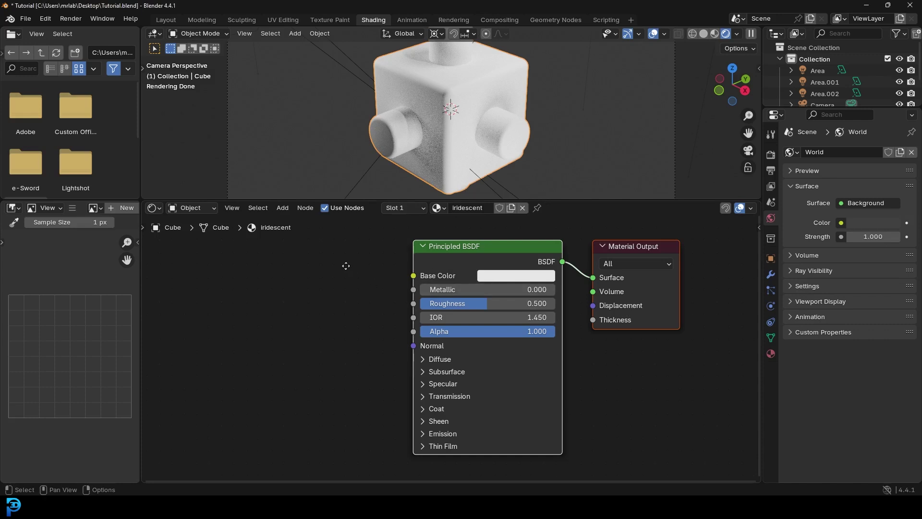
Add a Layer Weight node, connect its Facing output to the Principled BSDF's Base Color, and move it farther from the shader
middle_click_drag(346, 265, 346, 266)
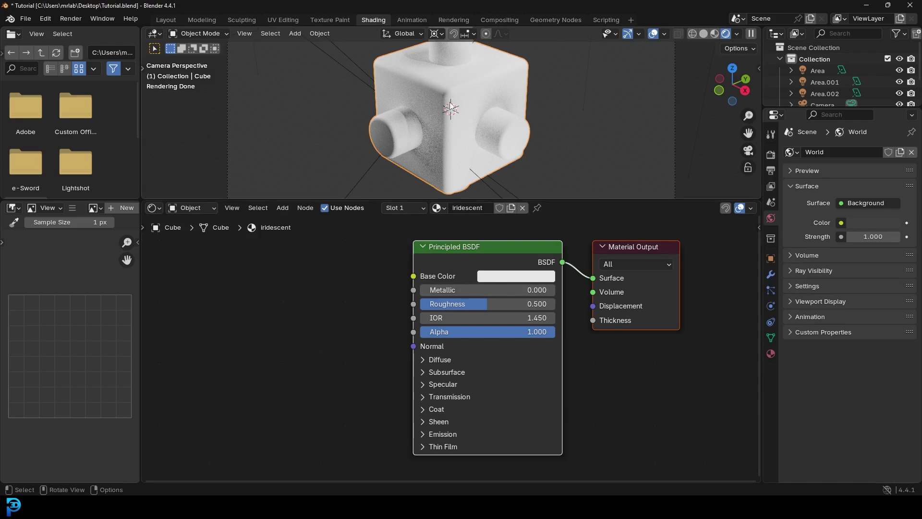
scroll(332, 278, "up", 3)
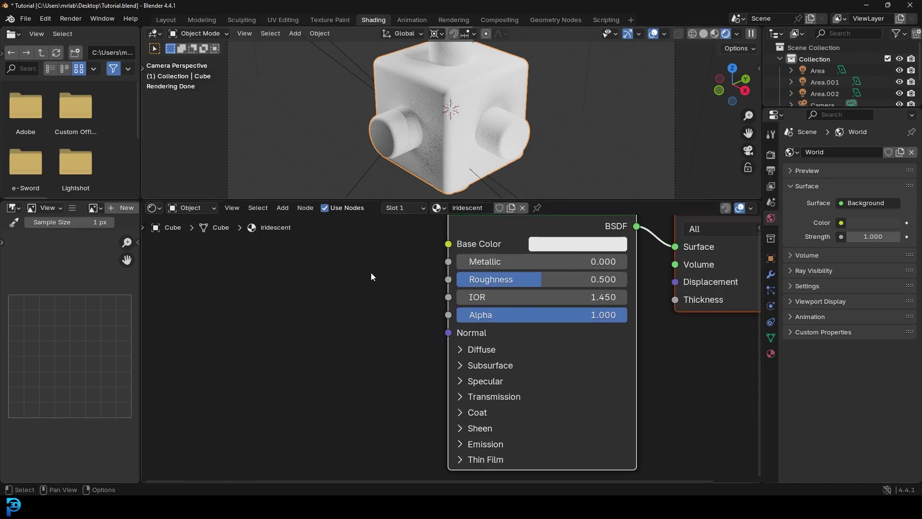
key("shift+a")
left_click(307, 279)
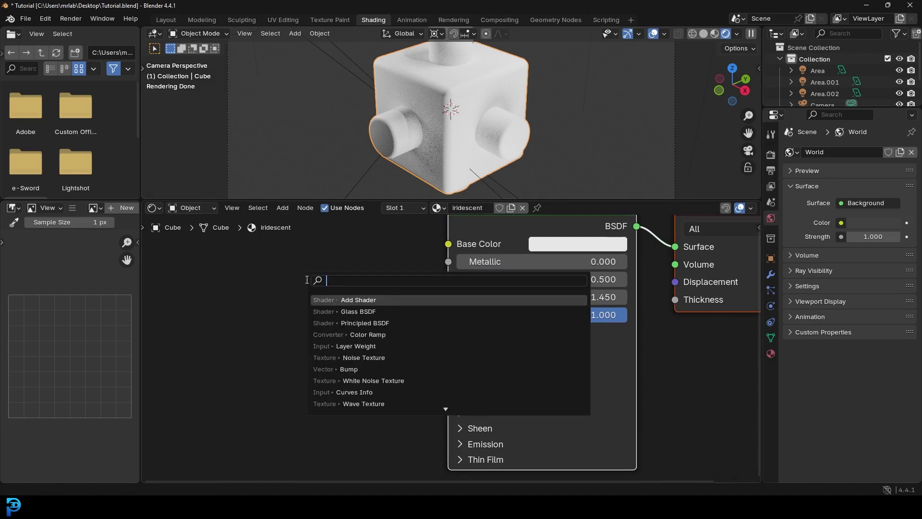
type("layer")
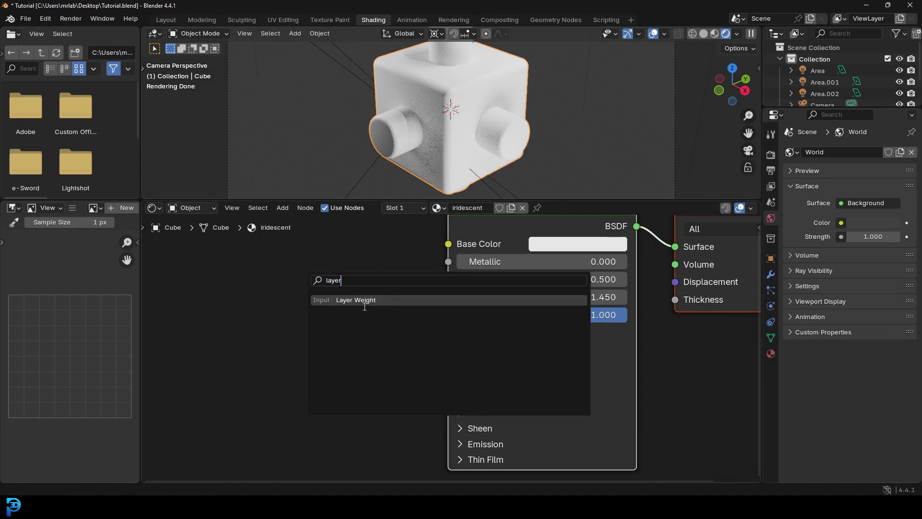
left_click(364, 304)
left_click(174, 284)
scroll(249, 310, "down", 2)
middle_click_drag(255, 320, 273, 338)
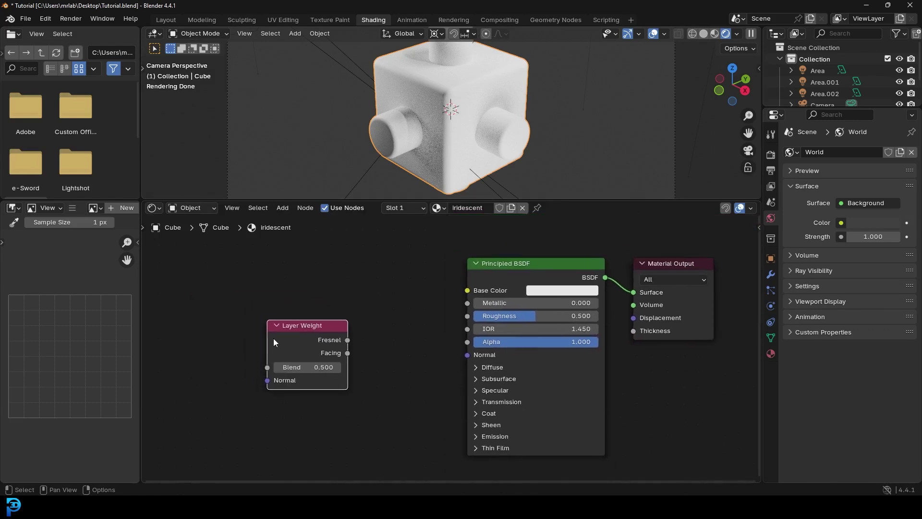
left_click_drag(343, 355, 464, 293)
left_click_drag(294, 341, 200, 337)
Insert a Color Ramp node on the link between Layer Weight's Facing output and the Base Color input
scroll(299, 322, "up", 3)
middle_click_drag(316, 300, 331, 301)
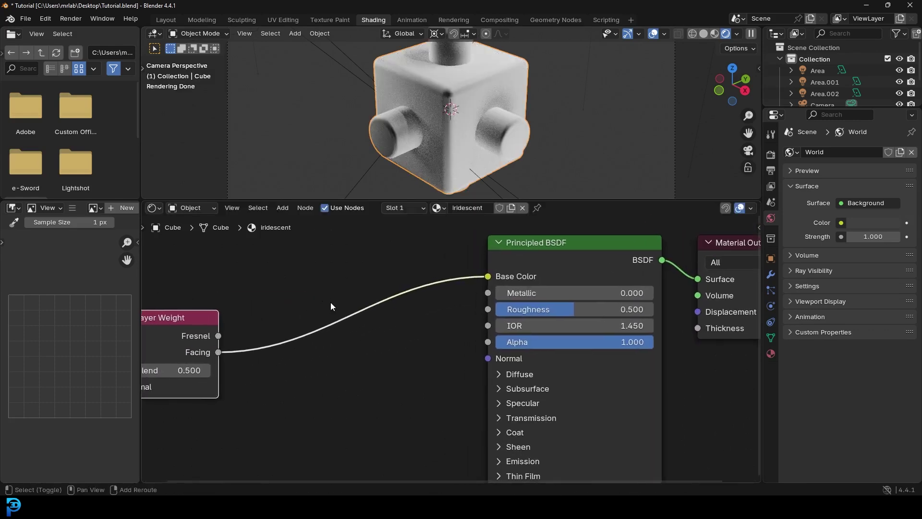
key("shift+a")
left_click(313, 301)
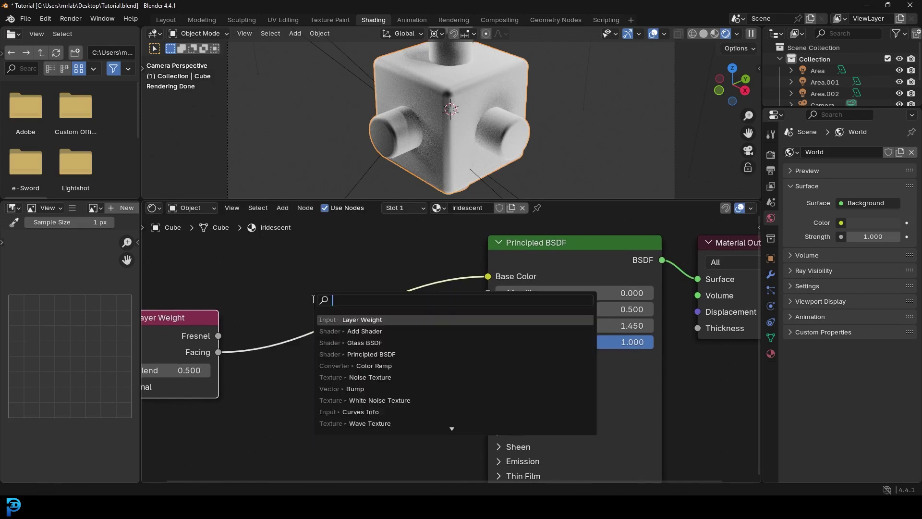
type("ramp")
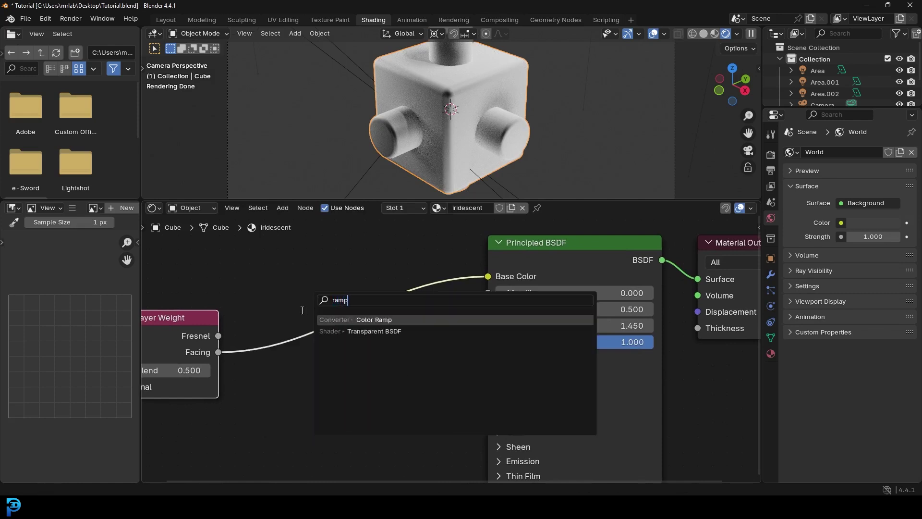
key("Return")
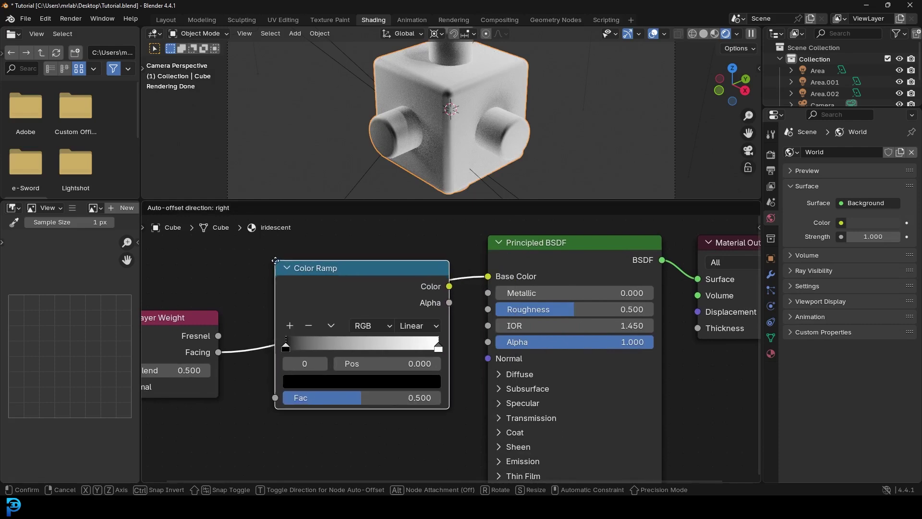
left_click(275, 261)
scroll(301, 314, "up", 2)
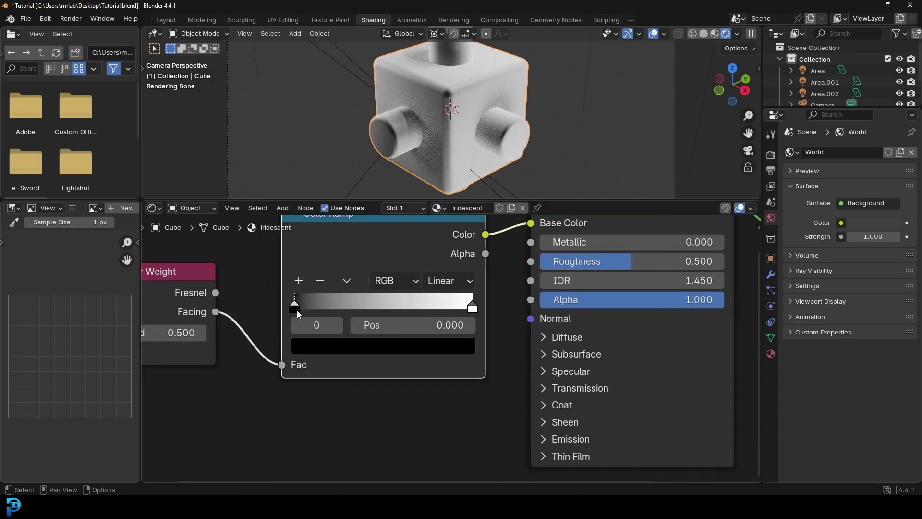
Colour the Color Ramp's first stop, the black one, red using the RGB values
left_click_drag(295, 309, 294, 307)
left_click(294, 307)
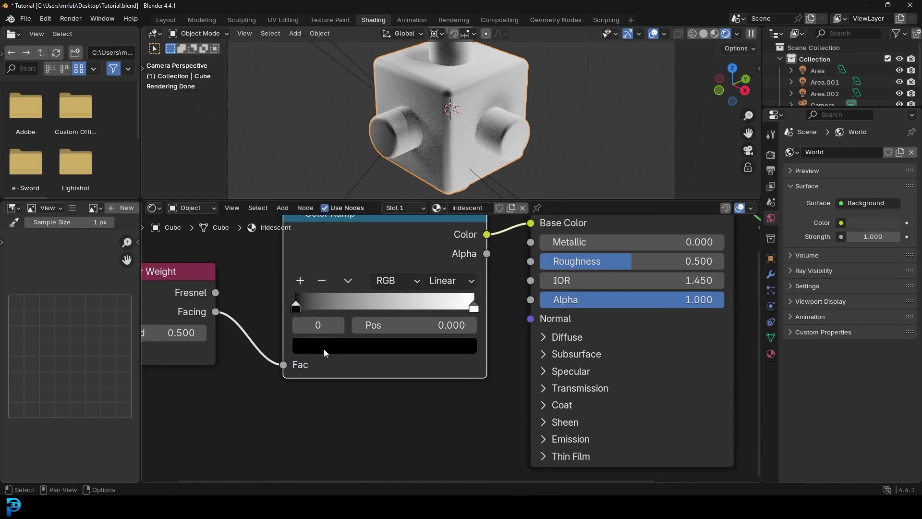
left_click(324, 348)
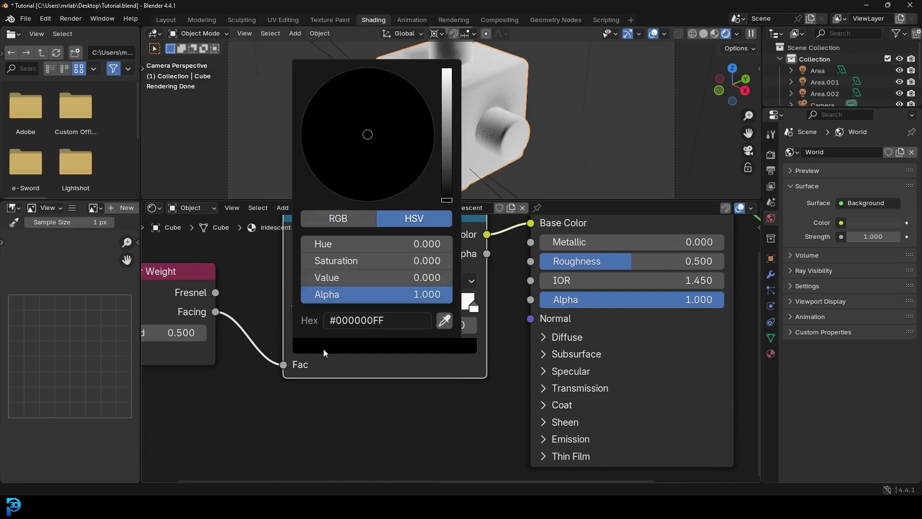
left_click(342, 218)
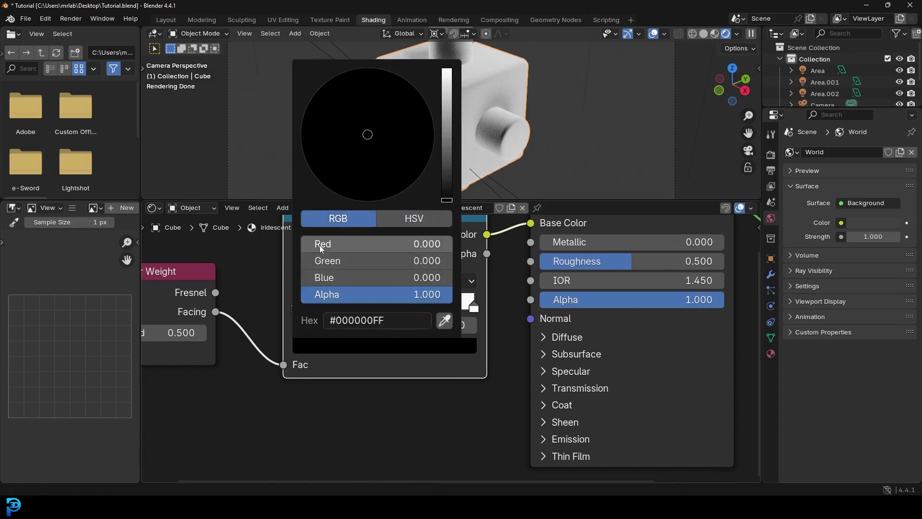
left_click_drag(319, 245, 394, 245)
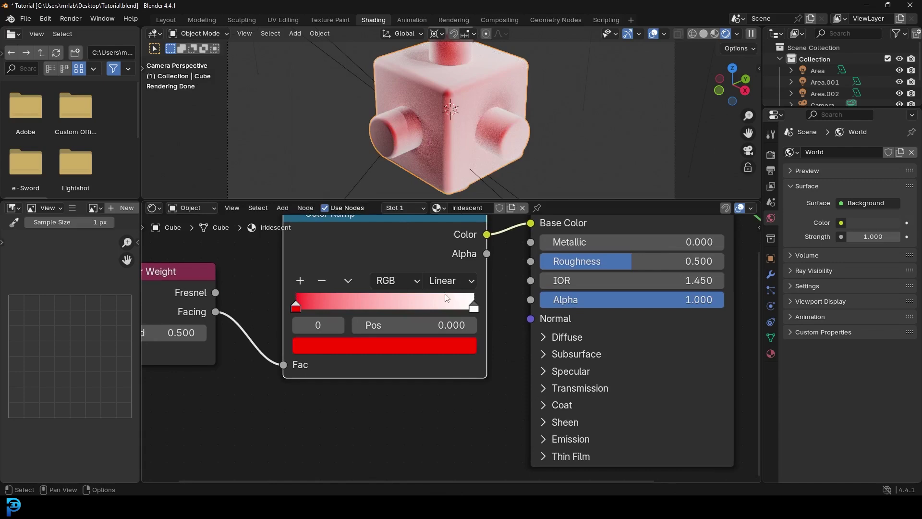
Colour the ramp's last stop green by removing its blue and red components
left_click(472, 308)
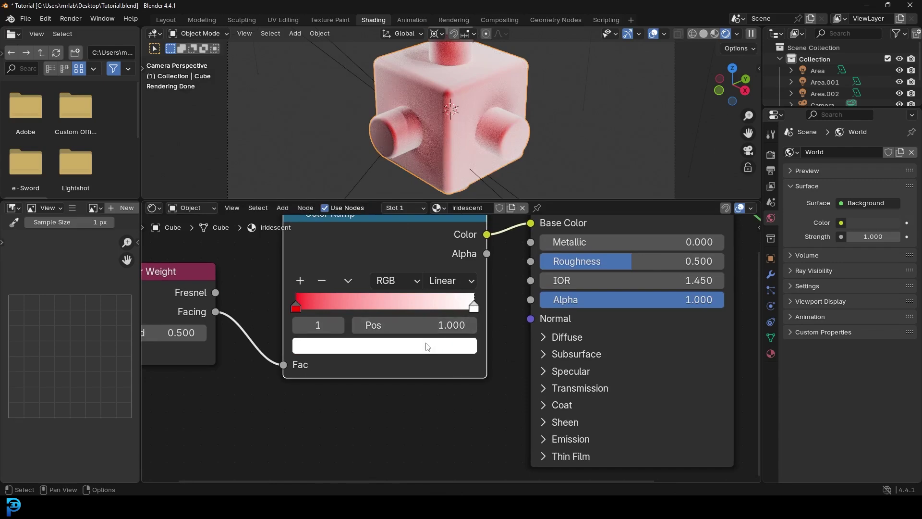
left_click(430, 345)
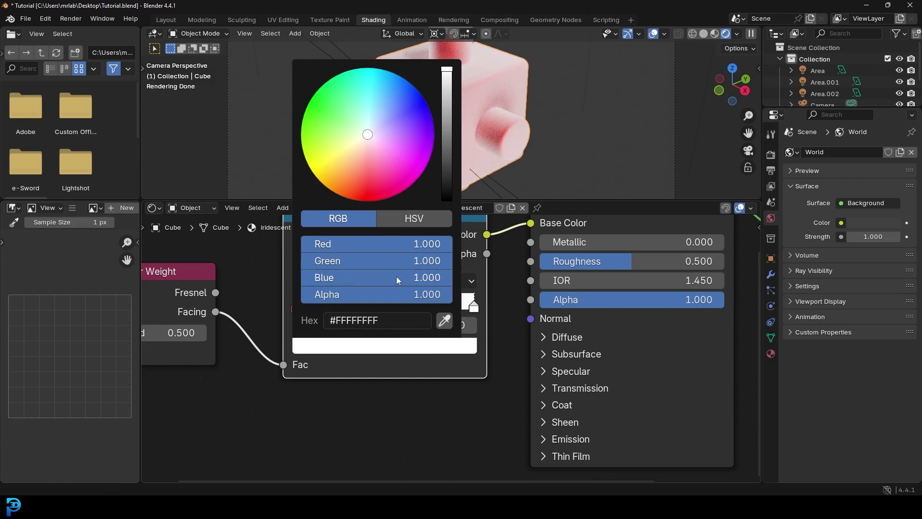
left_click_drag(433, 277, 288, 278)
left_click_drag(429, 244, 301, 248)
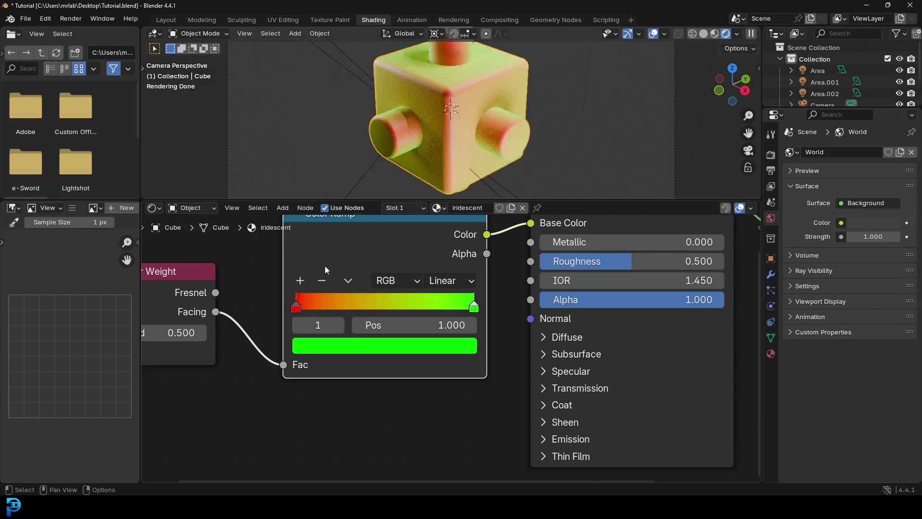
Add a middle stop to the ramp at position 0.500 and colour it blue
left_click(300, 280)
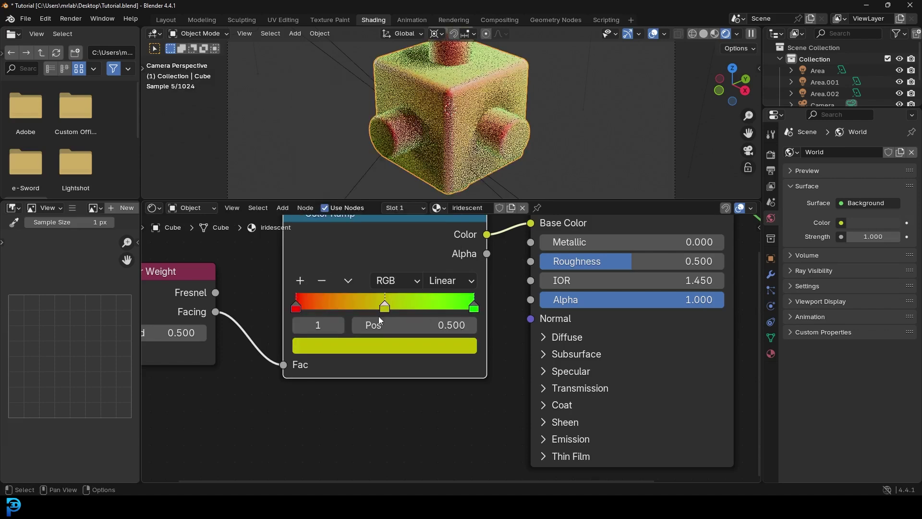
left_click(393, 347)
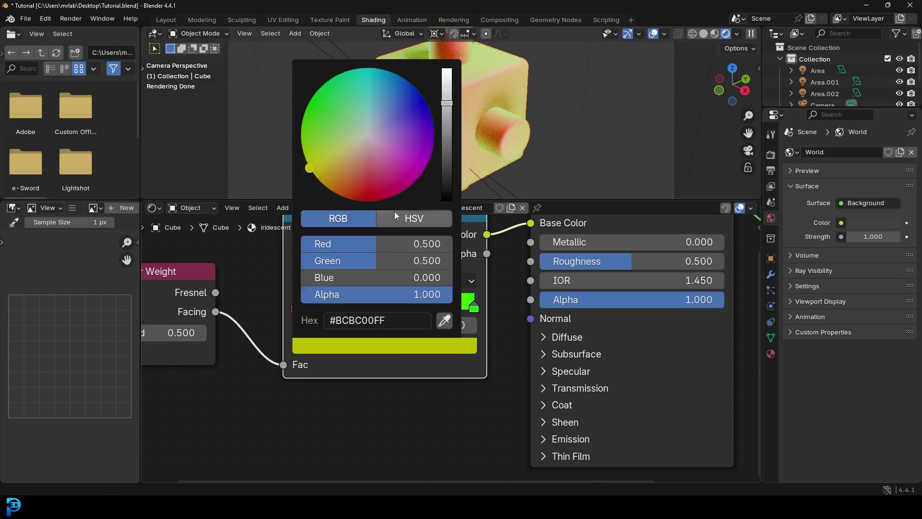
left_click_drag(384, 277, 302, 264)
left_click_drag(396, 244, 318, 244)
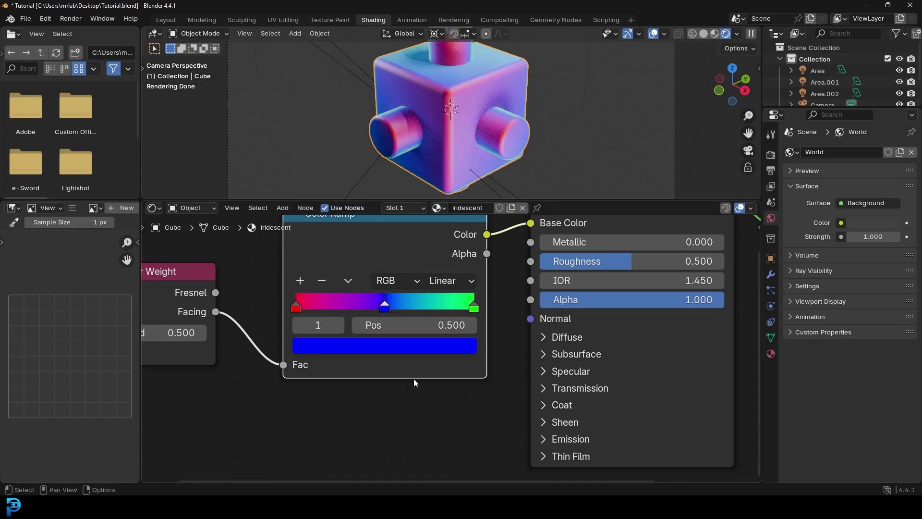
Set the Principled BSDF's Metallic to 0.939 and Roughness to 0.328
scroll(468, 67, "down", 2)
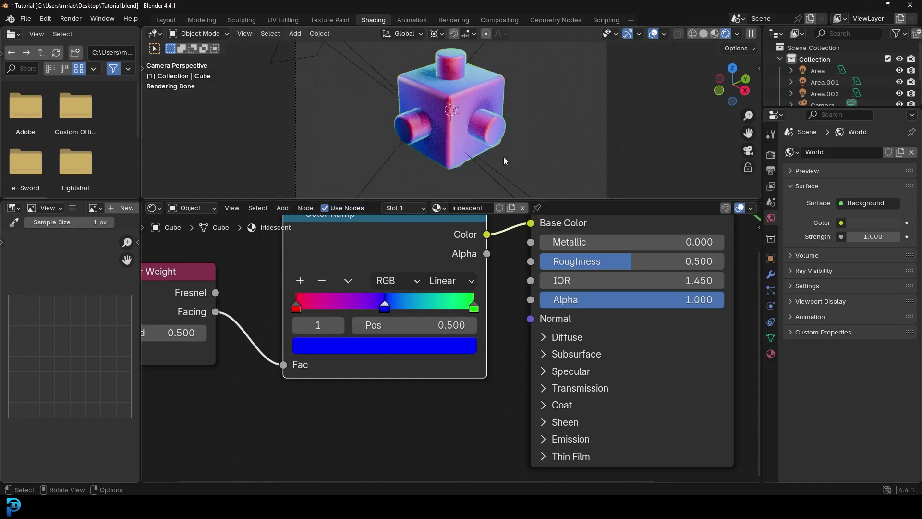
middle_click_drag(605, 259, 437, 285)
scroll(437, 287, "up", 1)
left_click_drag(391, 255, 576, 255)
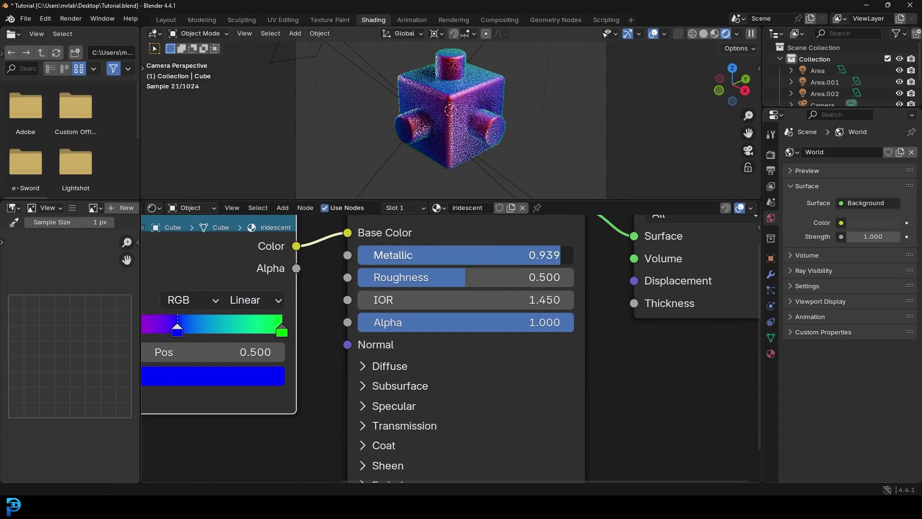
scroll(477, 112, "up", 1)
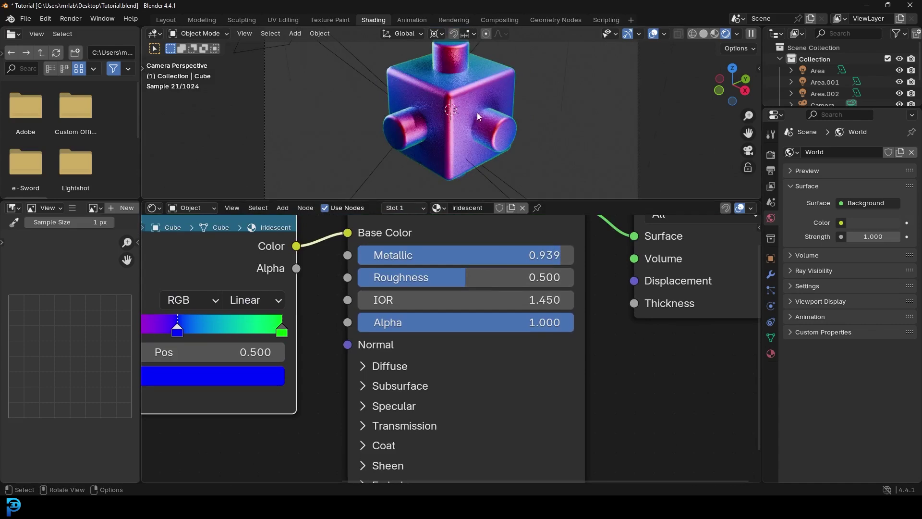
left_click_drag(462, 278, 428, 277)
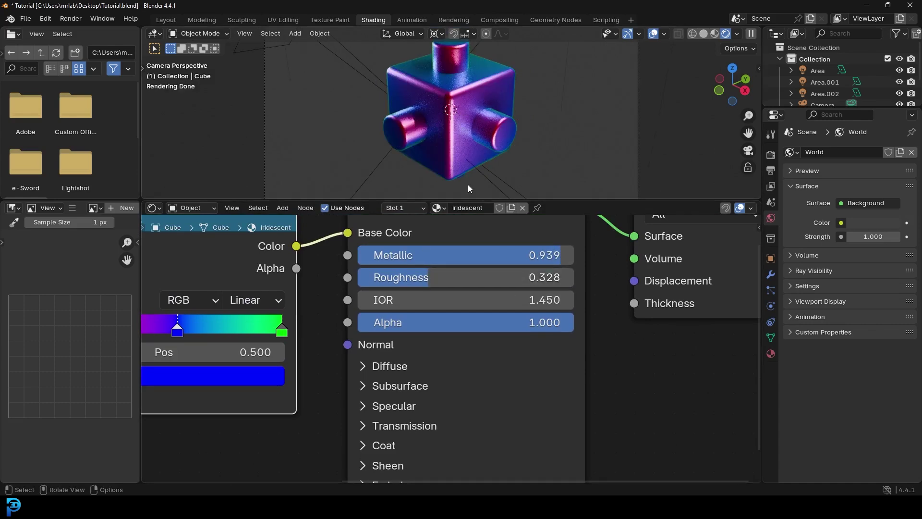
Enlarge the 3D viewport area above the shader editor and move the ramp's blue stop to position 0.496
left_click_drag(473, 199, 478, 332)
scroll(486, 220, "up", 2)
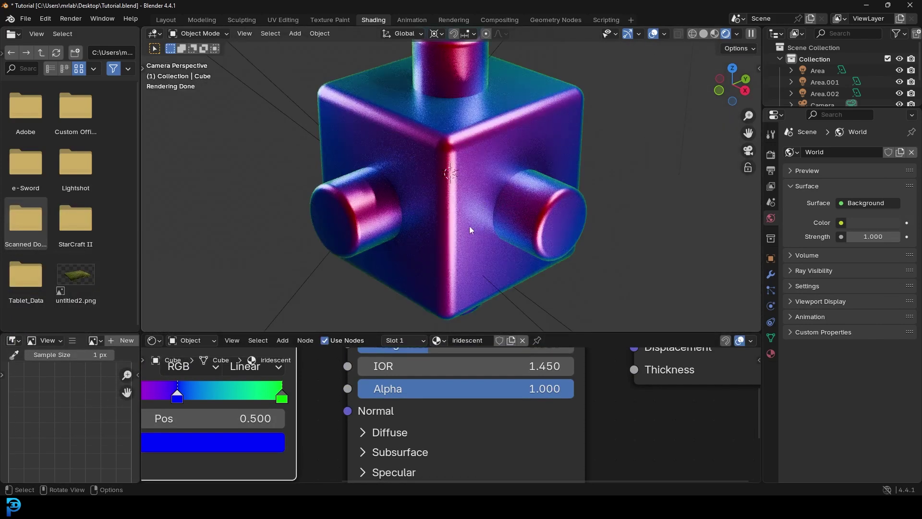
middle_click_drag(175, 402, 337, 412)
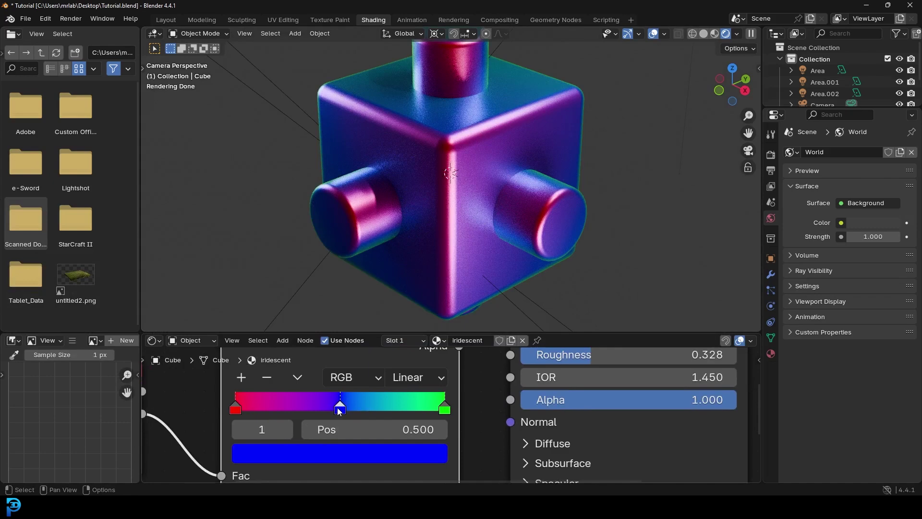
mouse_move(339, 411)
left_mouse_down()
mouse_move(292, 407)
mouse_move(360, 411)
mouse_move(303, 414)
mouse_move(337, 415)
left_mouse_up()
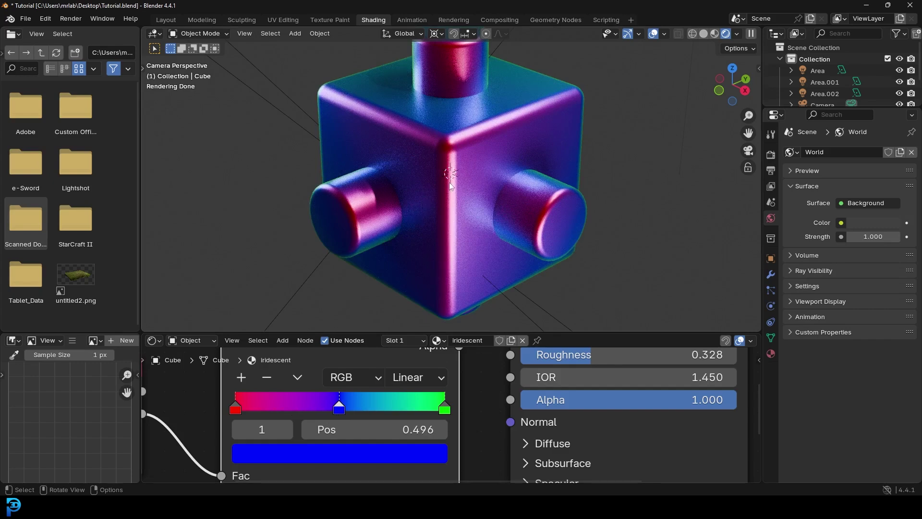
Add a UV sphere at the cube's centre and hide the cube
middle_click_drag(477, 174, 384, 201)
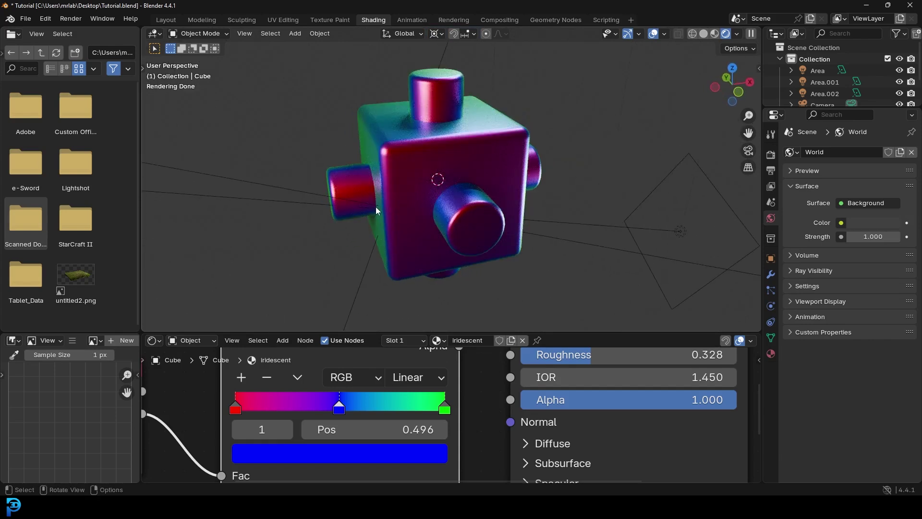
scroll(422, 188, "down", 3)
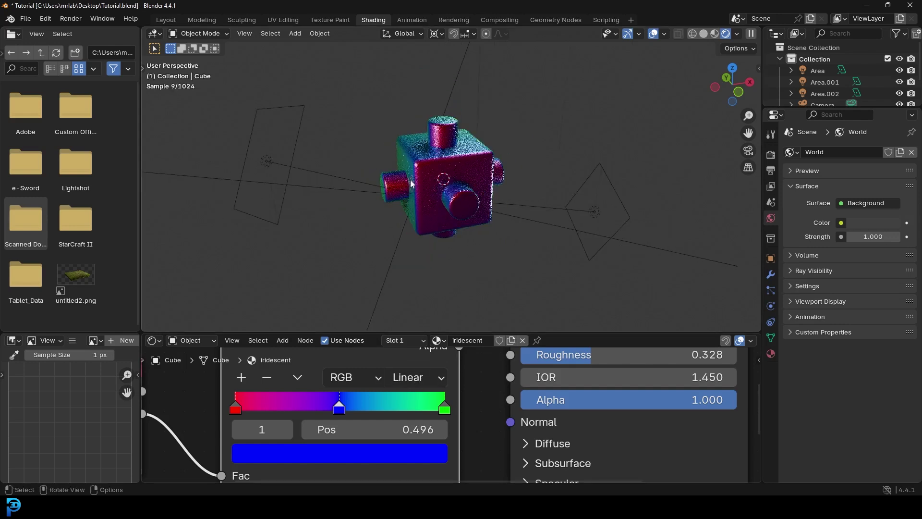
scroll(421, 189, "down", 2)
middle_click_drag(422, 188, 407, 178)
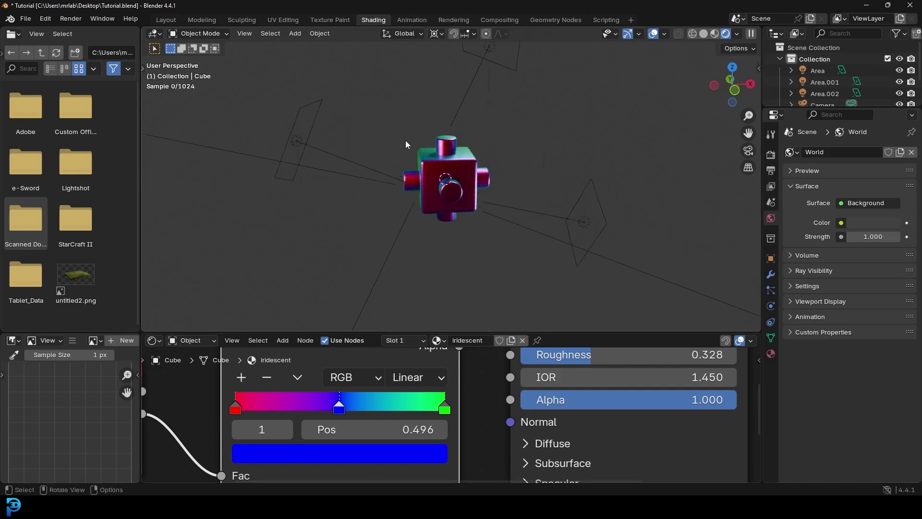
scroll(402, 137, "up", 2)
key("shift+a")
mouse_move(335, 144)
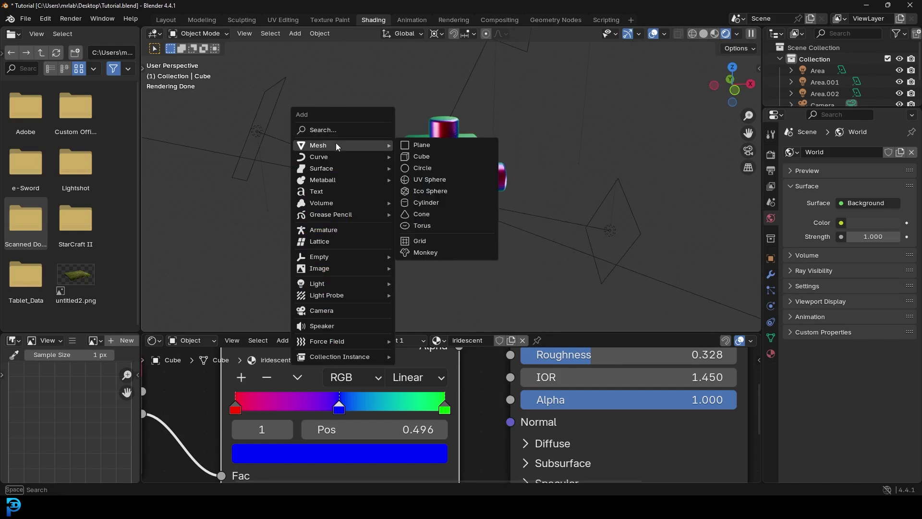
left_click(441, 180)
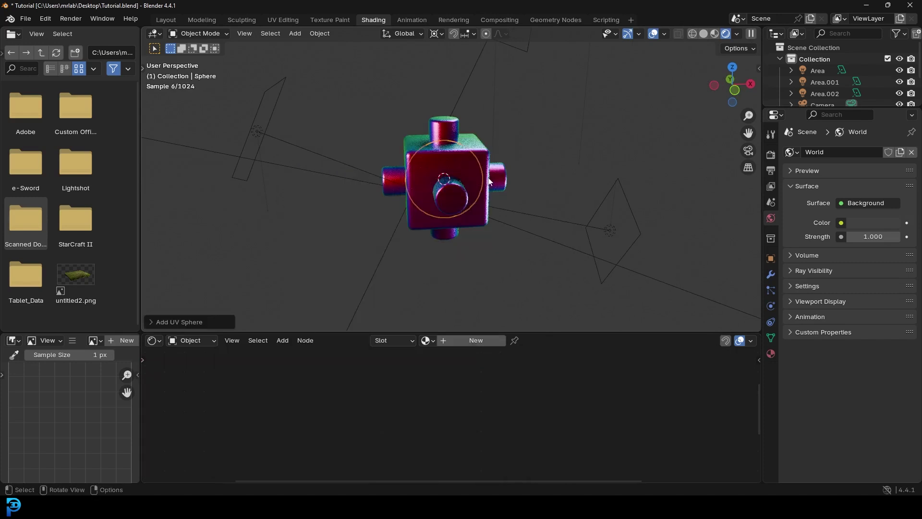
left_click(441, 121)
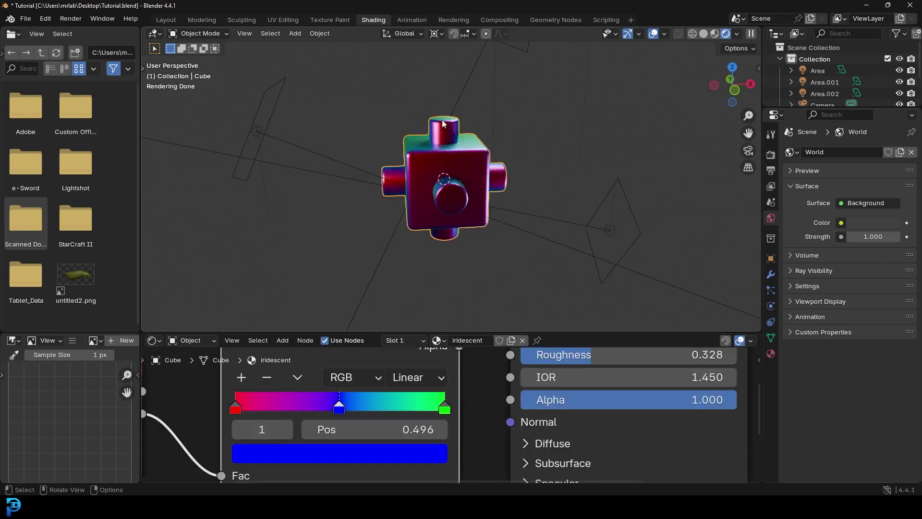
key("h")
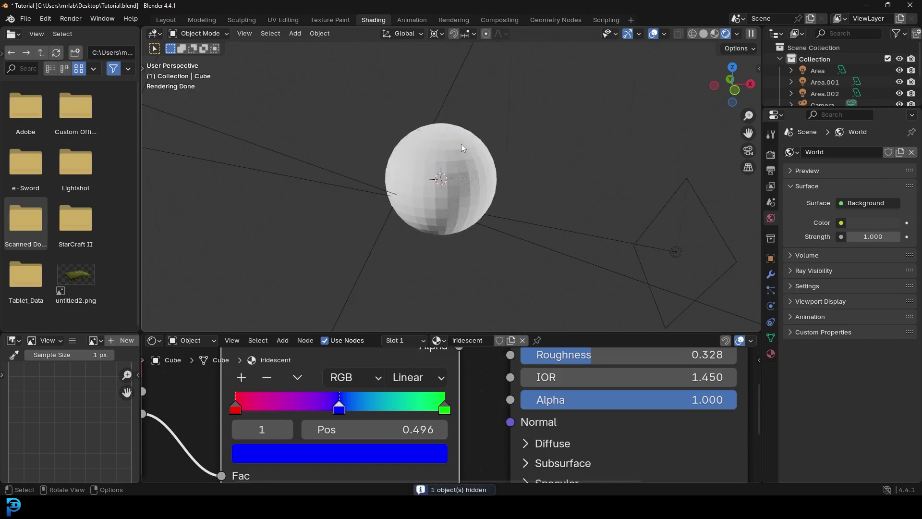
Shade the UV sphere smooth and view it through the camera
left_click(461, 145)
scroll(464, 150, "up", 2)
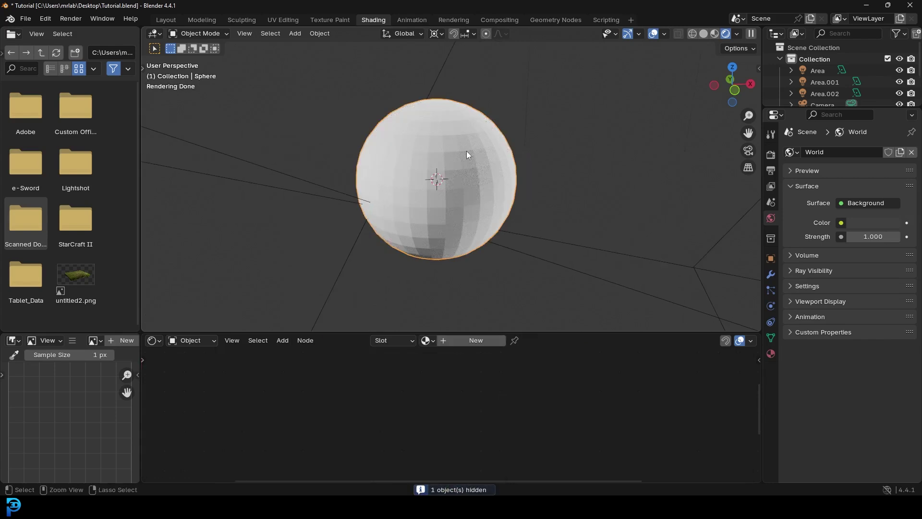
right_click(414, 135)
left_click(414, 135)
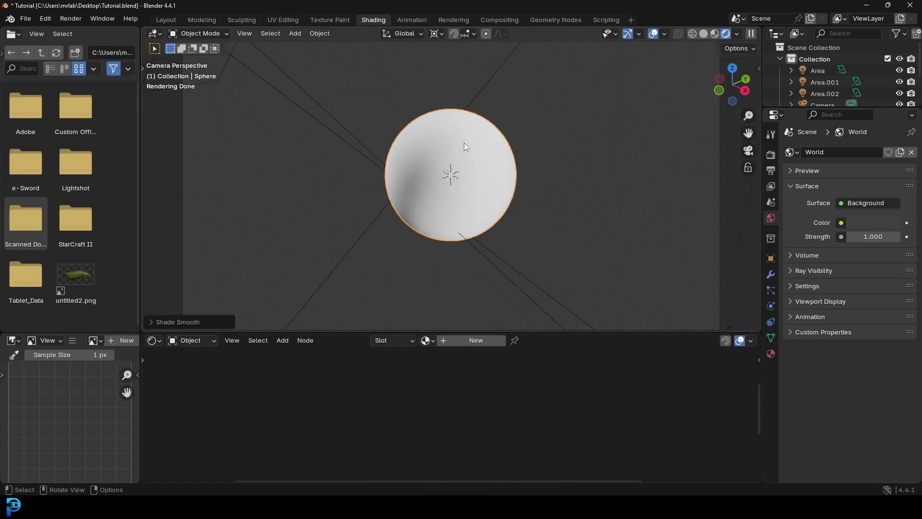
Enlarge the shader editor area and give the sphere a new material named Glass_iridescent
key("KP_0")
scroll(469, 148, "up", 2)
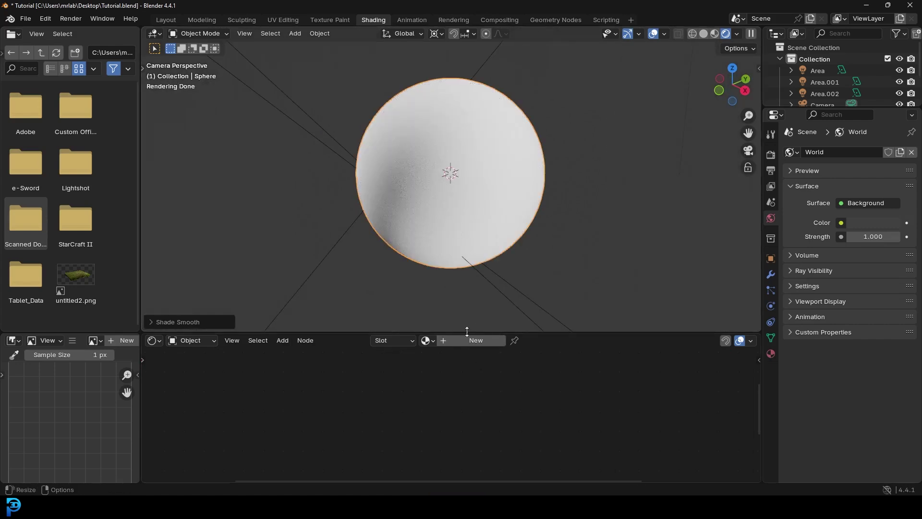
left_click_drag(470, 332, 471, 218)
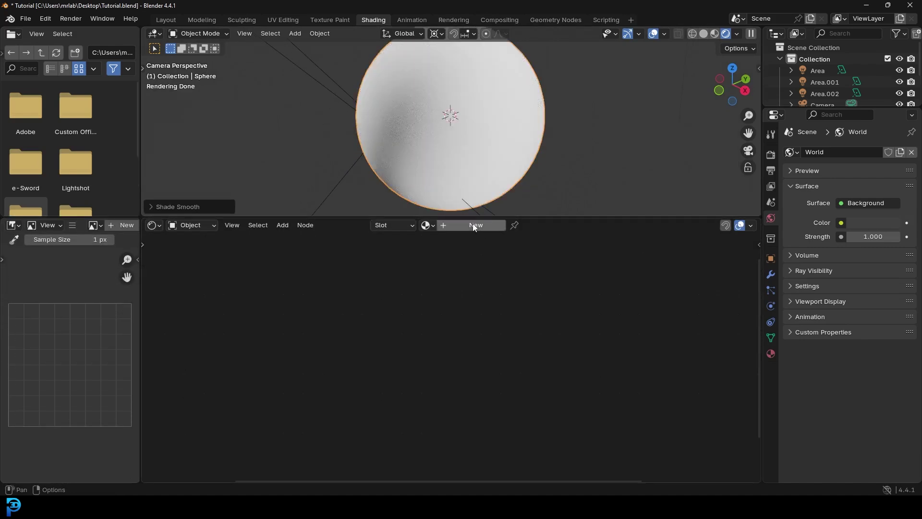
left_click(469, 226)
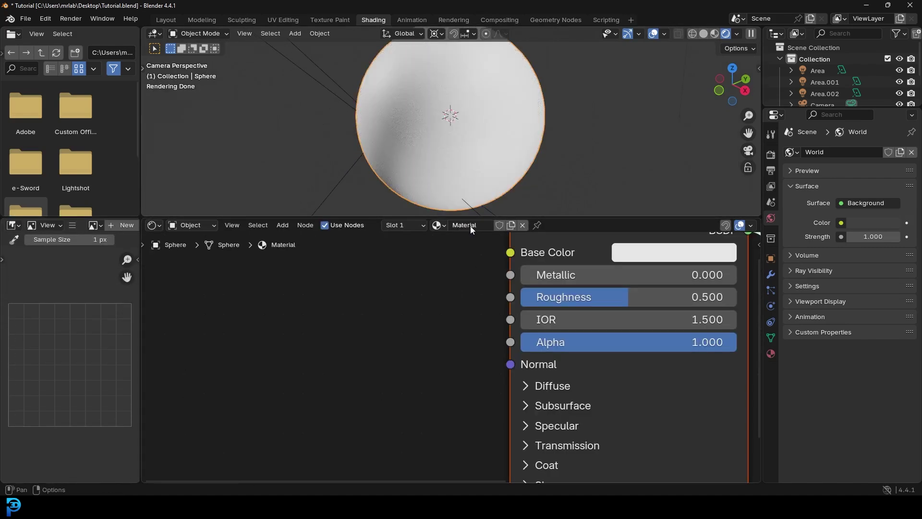
left_click(471, 225)
type("Glass_iridescent")
key("Return")
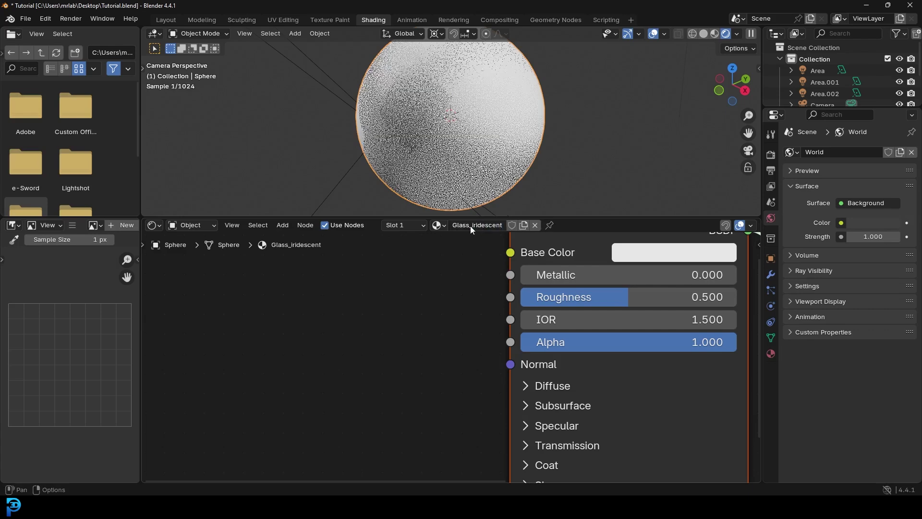
Delete the Principled BSDF node from the Glass_iridescent material
scroll(435, 294, "down", 1)
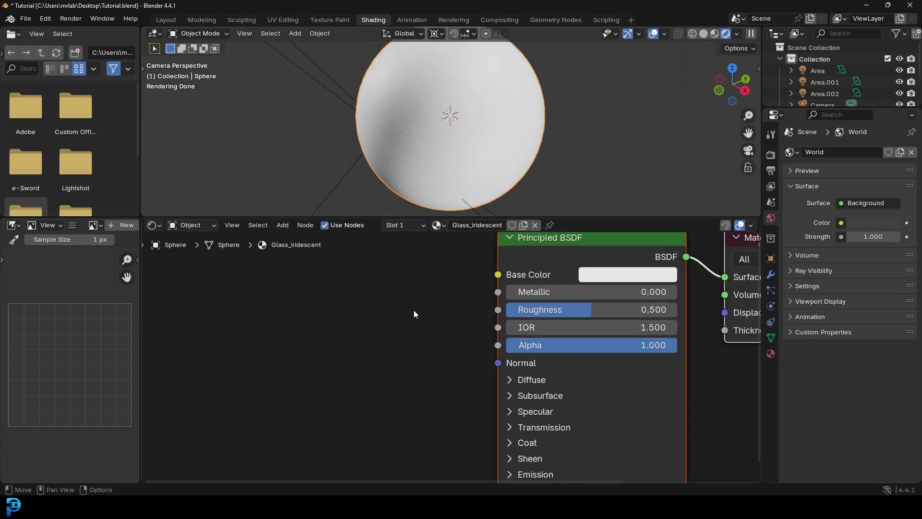
middle_click_drag(356, 292, 206, 344)
scroll(447, 339, "down", 3)
left_click(424, 307)
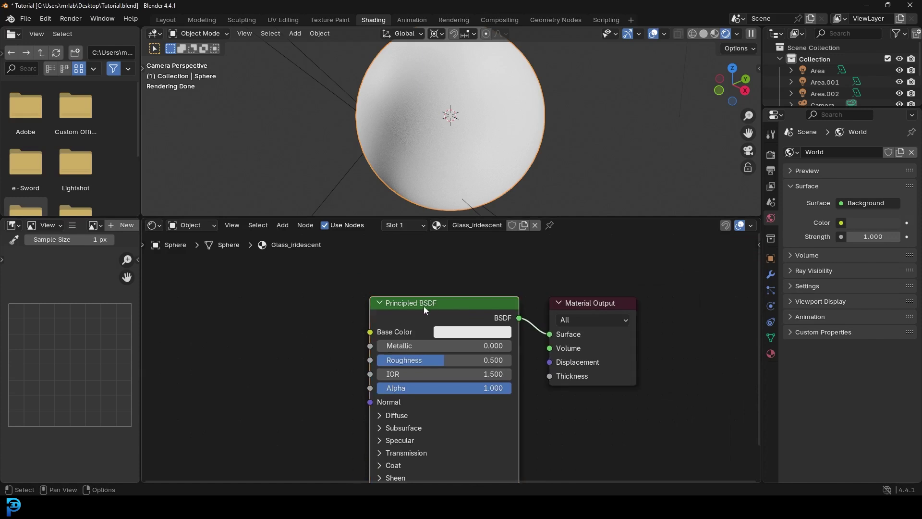
key("x")
Add a Glass BSDF node before the Material Output
scroll(409, 307, "up", 1)
key("shift+a")
left_click(348, 307)
type("glas")
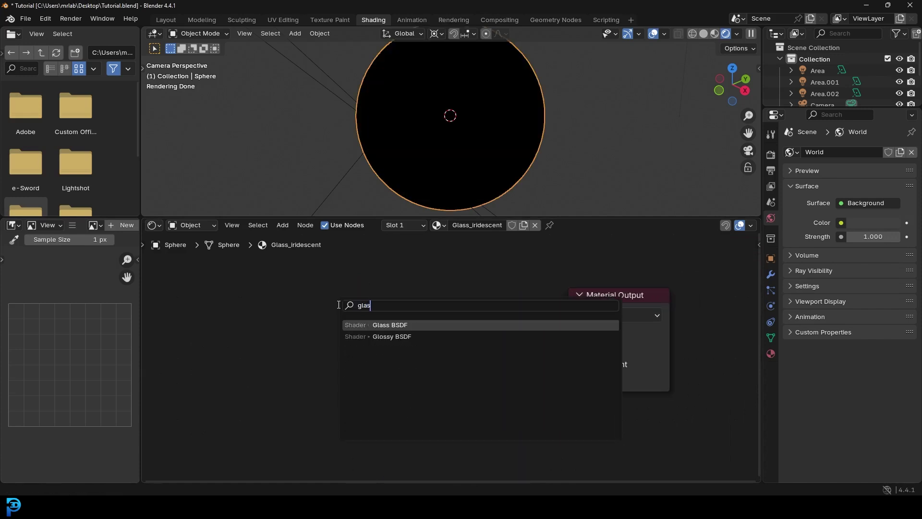
left_click(386, 322)
left_click(379, 315)
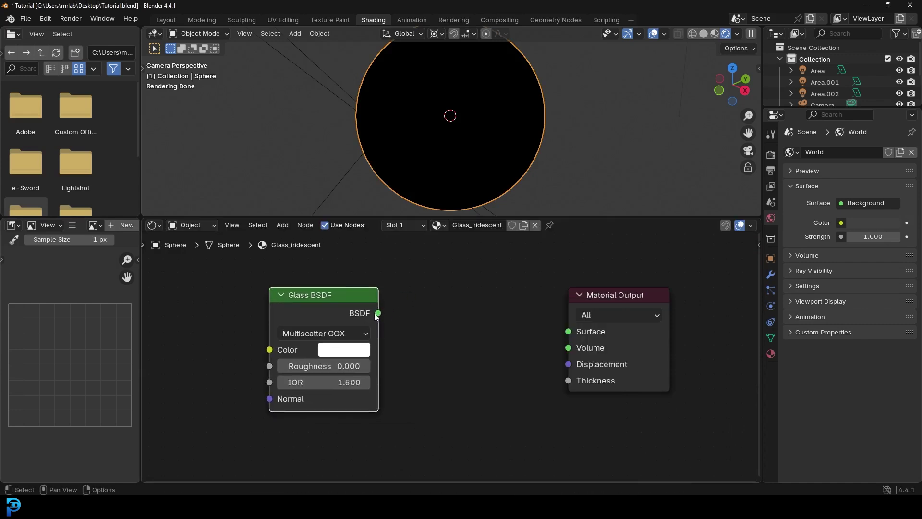
Place an Add Shader node between the Glass BSDF and the Material Output
key("shift+a")
left_click(440, 300)
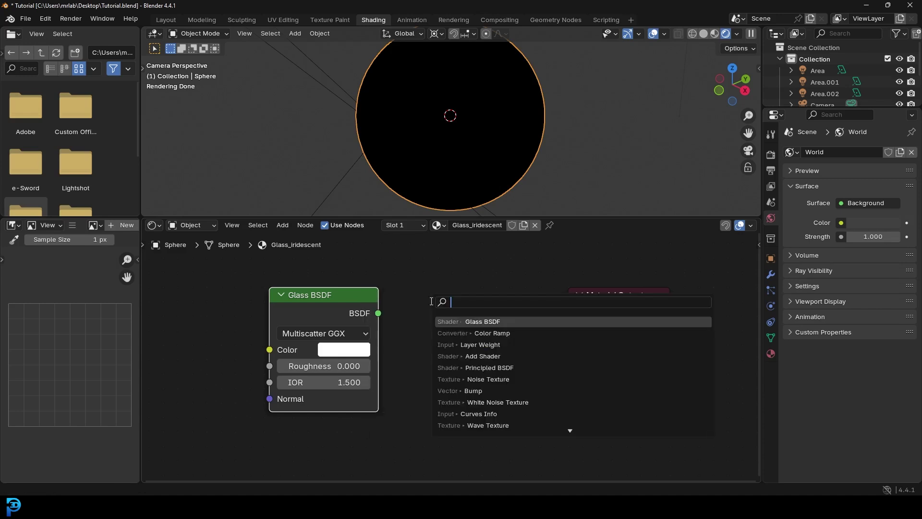
type("addd")
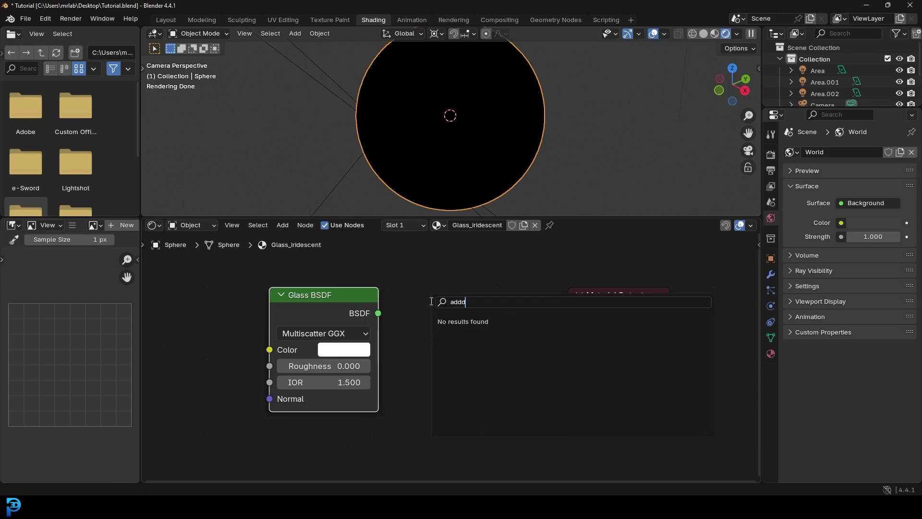
key("BackSpace")
key("Return")
left_click(431, 295)
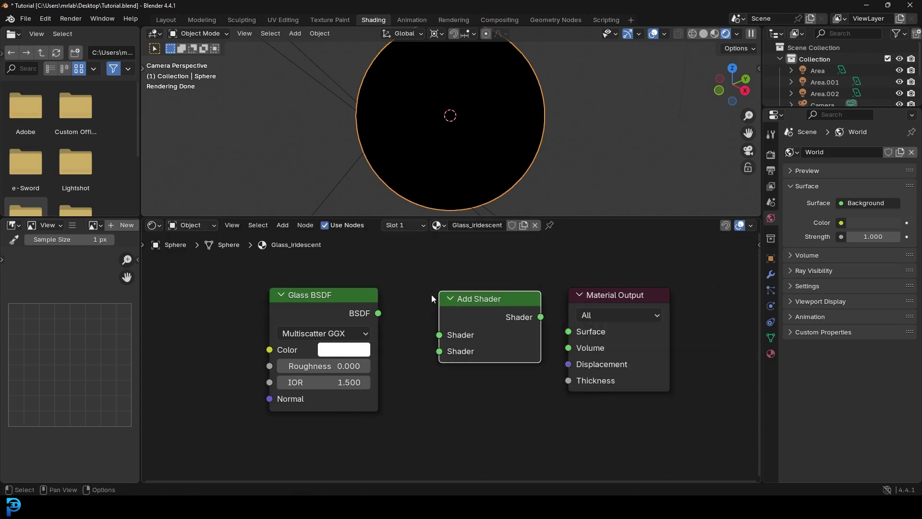
Link the Glass BSDF to the Add Shader's first input and the Add Shader's output to the Material Output's Surface
mouse_move(330, 309)
left_mouse_down()
mouse_move(235, 306)
mouse_move(439, 334)
left_mouse_up()
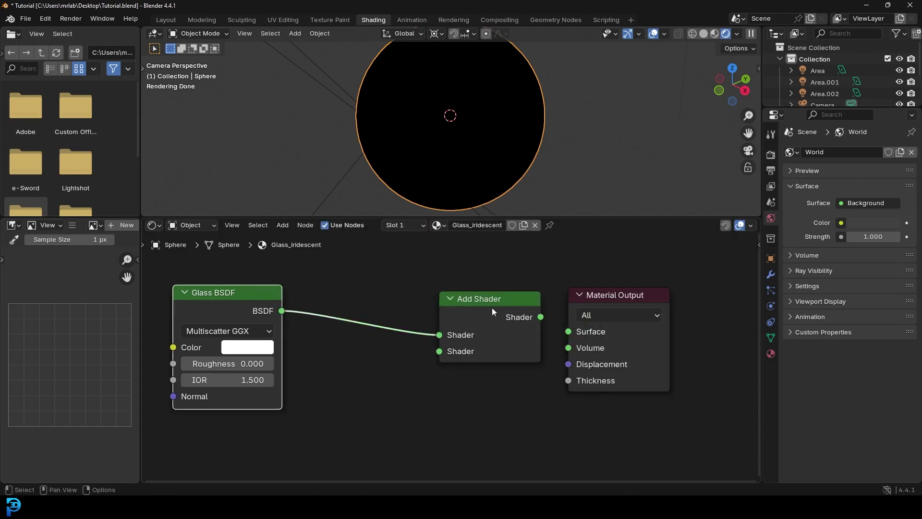
mouse_move(529, 317)
left_mouse_down()
mouse_move(446, 338)
mouse_move(570, 330)
mouse_move(512, 323)
mouse_move(571, 327)
left_mouse_up()
scroll(266, 351, "down", 4)
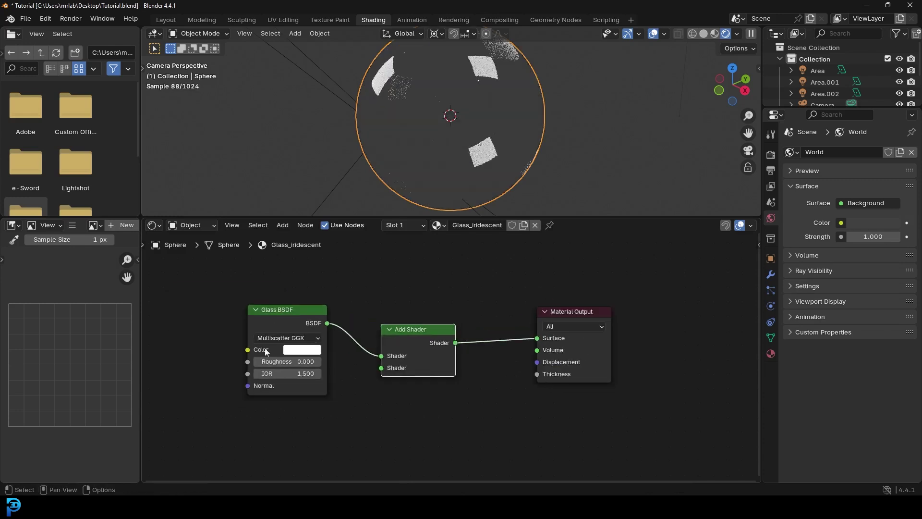
Move the Glass BSDF node farther away from the Add Shader and place a duplicate of it below
middle_click_drag(266, 350, 412, 315)
scroll(408, 298, "up", 1)
left_click_drag(409, 289, 289, 301)
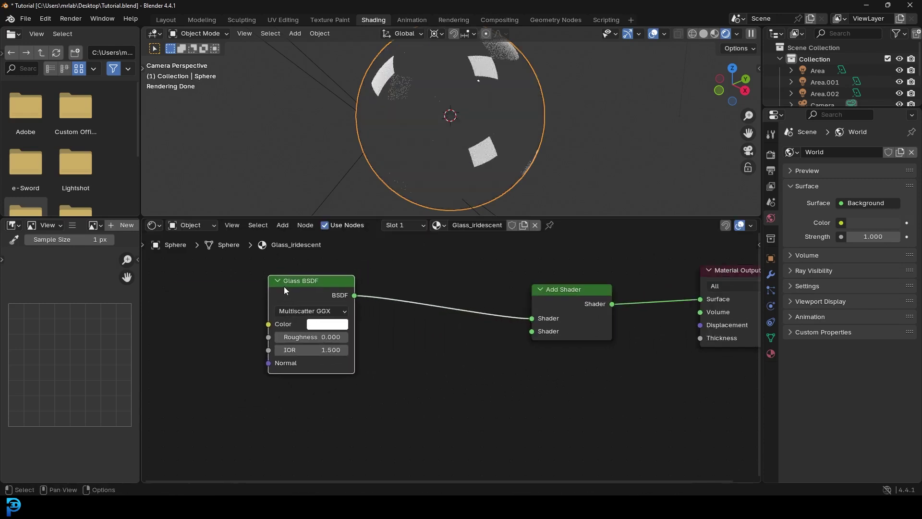
key("shift+d")
left_click(295, 419)
scroll(307, 336, "down", 1)
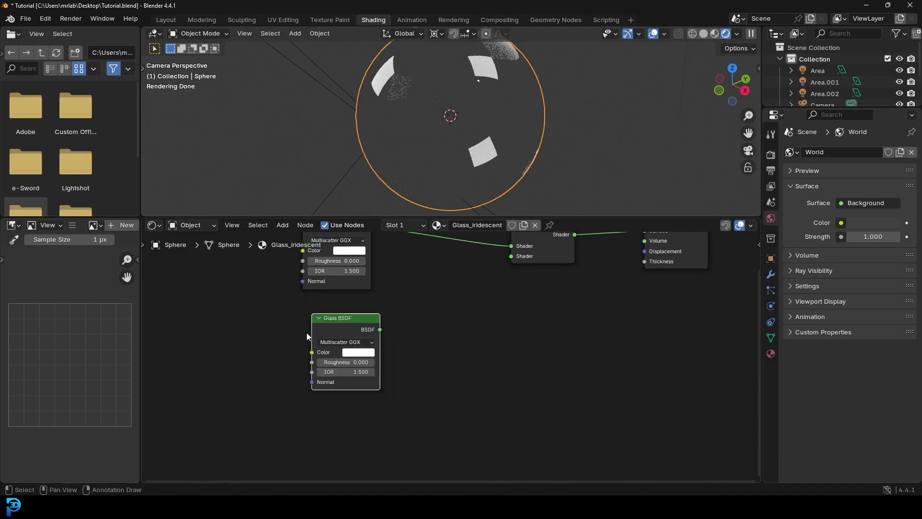
Place another Glass BSDF copy below the second one and line the three nodes up in a column
scroll(307, 337, "up", 1)
key("shift+d")
left_click(319, 404)
left_click_drag(321, 318, 314, 299)
left_click_drag(334, 401, 323, 384)
scroll(357, 300, "up", 1)
middle_click_drag(357, 300, 298, 374)
Duplicate the Add Shader node and link the copy's output to the original Add Shader's second input
left_click(500, 286)
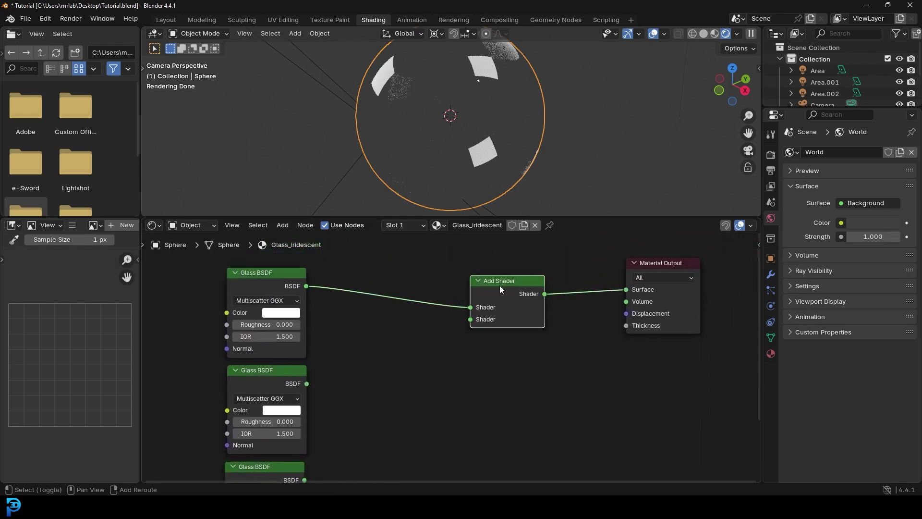
key("shift+d")
left_click(449, 360)
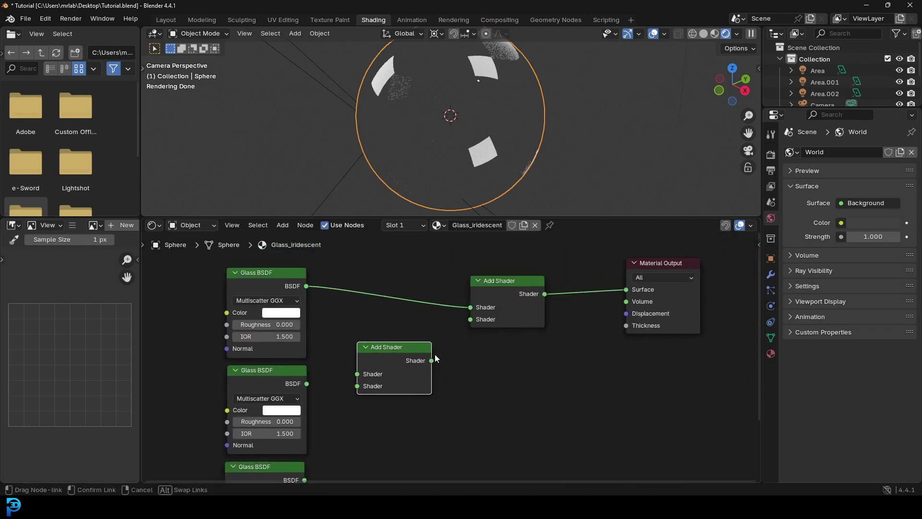
left_click_drag(474, 321, 474, 320)
scroll(445, 377, "up", 2)
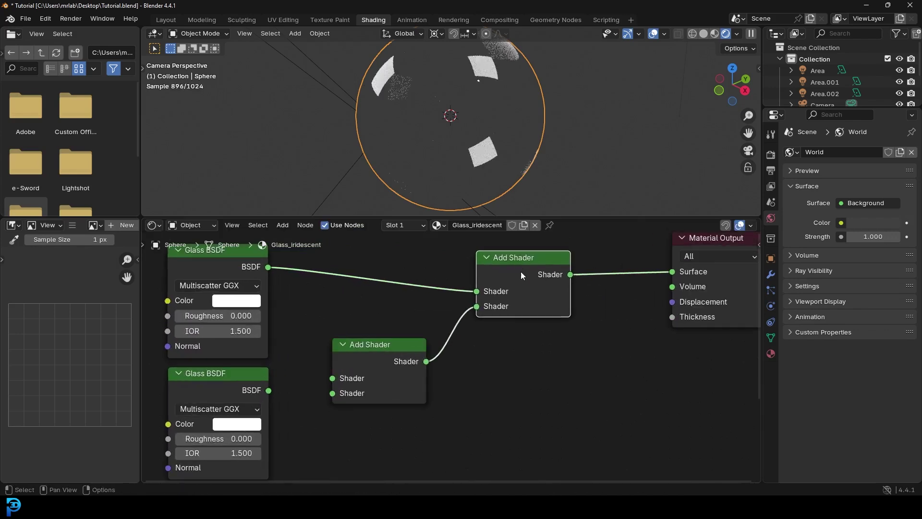
Link the second and third Glass BSDF nodes to the two inputs of the duplicated Add Shader
middle_click_drag(444, 376, 480, 320)
left_click_drag(320, 338, 385, 326)
scroll(384, 393, "down", 2)
middle_click_drag(362, 407, 356, 355)
scroll(356, 357, "up", 1)
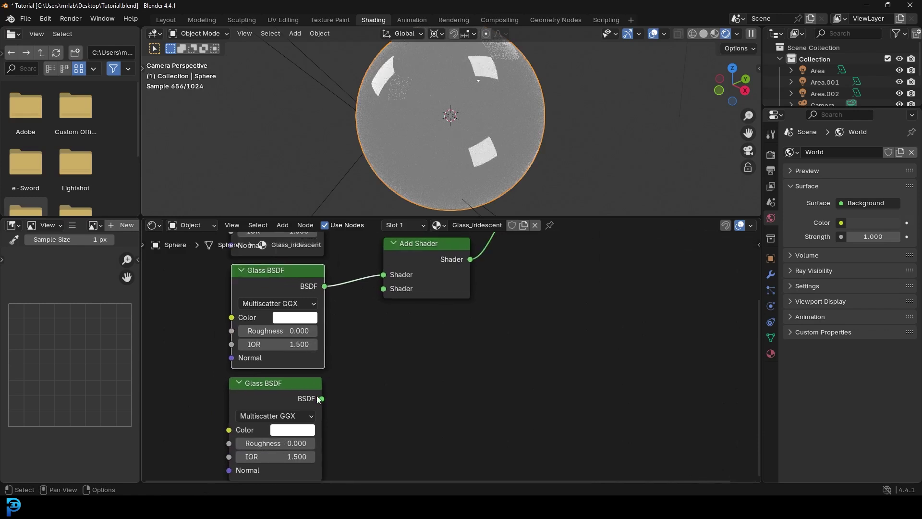
left_click_drag(321, 398, 385, 289)
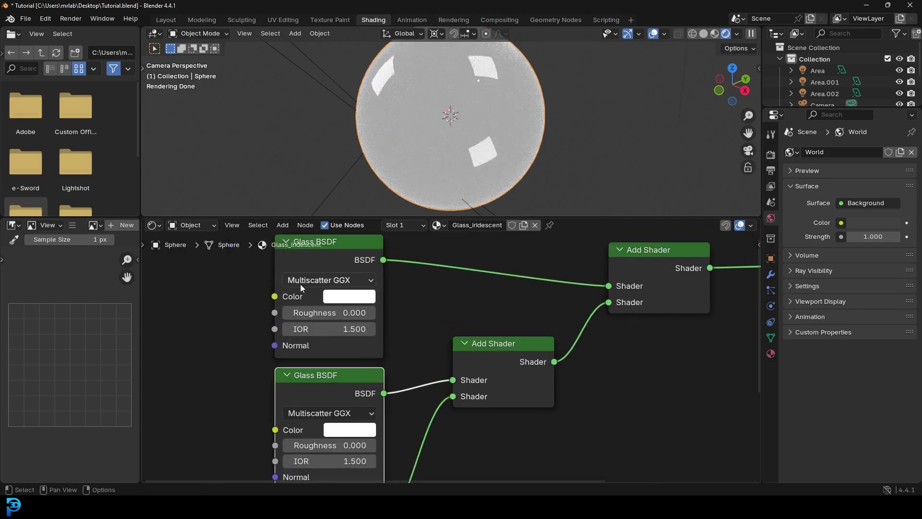
Set the first Glass BSDF's color to pure red, with Green and Blue at 0
scroll(325, 332, "up", 1)
middle_click_drag(345, 317, 362, 337)
left_click(362, 337)
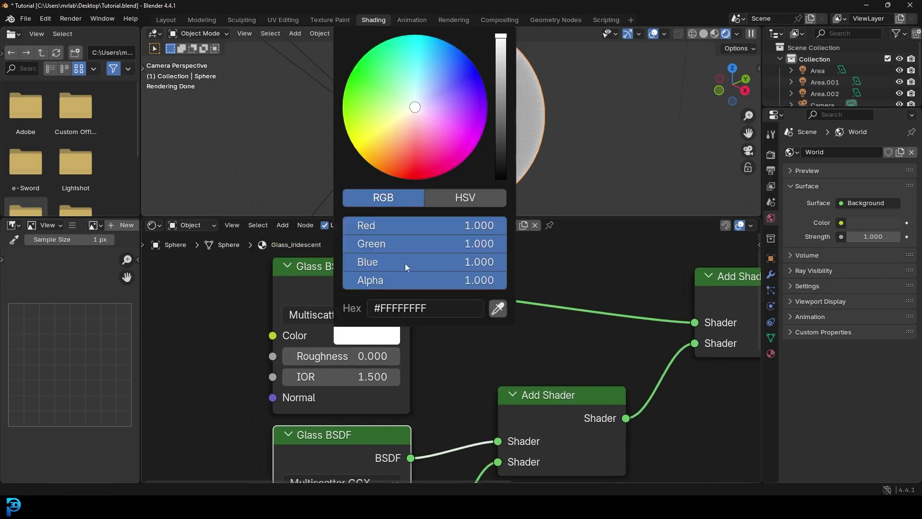
left_click_drag(492, 244, 397, 250)
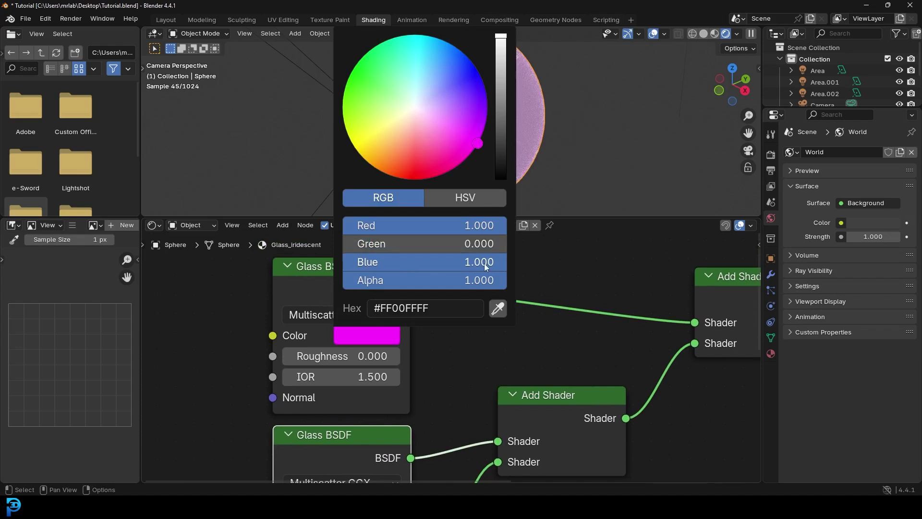
left_click_drag(484, 263, 385, 263)
Set the second Glass BSDF's color to pure blue, with Red and Green at 0
middle_click_drag(454, 413, 451, 276)
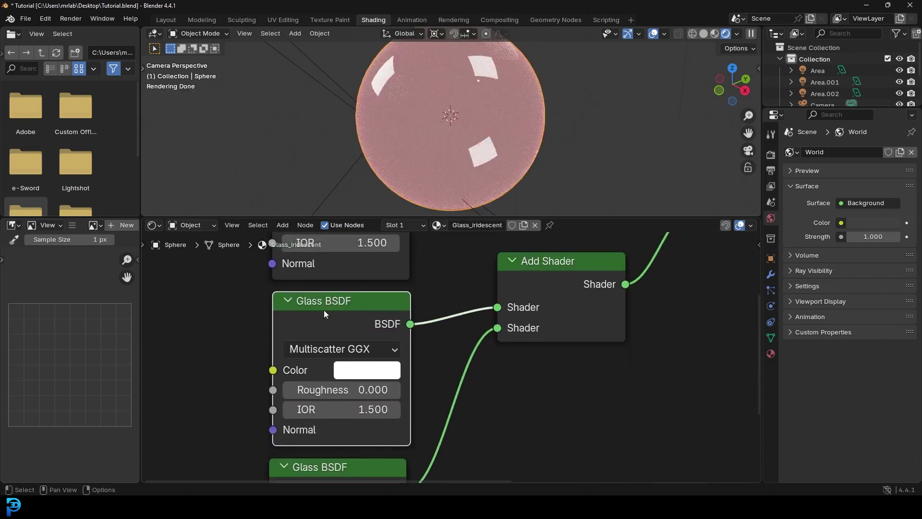
middle_click_drag(401, 323, 401, 292)
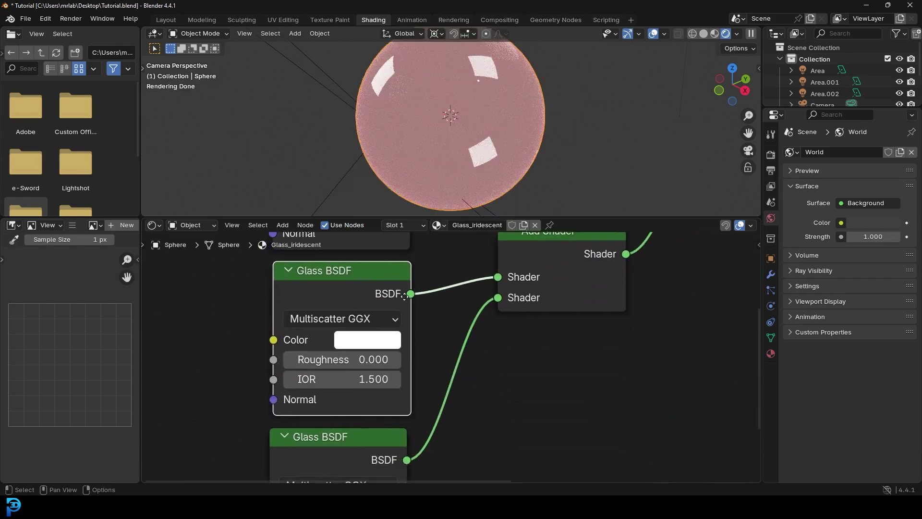
left_click(368, 346)
left_click_drag(492, 247, 389, 246)
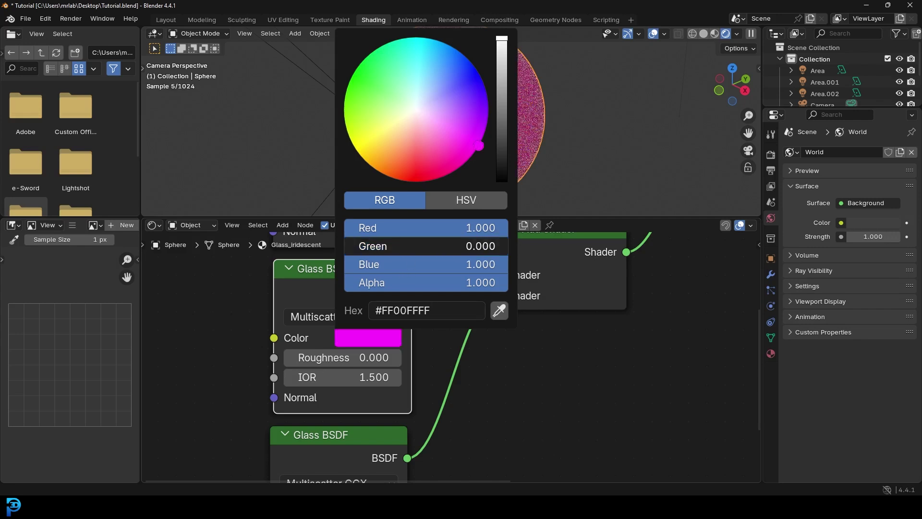
left_click_drag(486, 228, 375, 228)
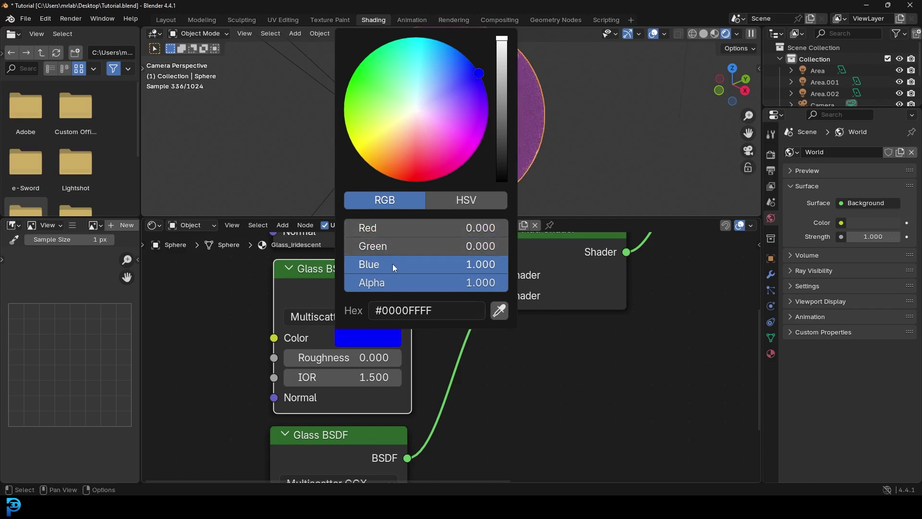
Set the third Glass BSDF's color to pure green, with Red and Blue at 0
scroll(408, 390, "down", 4, "shift")
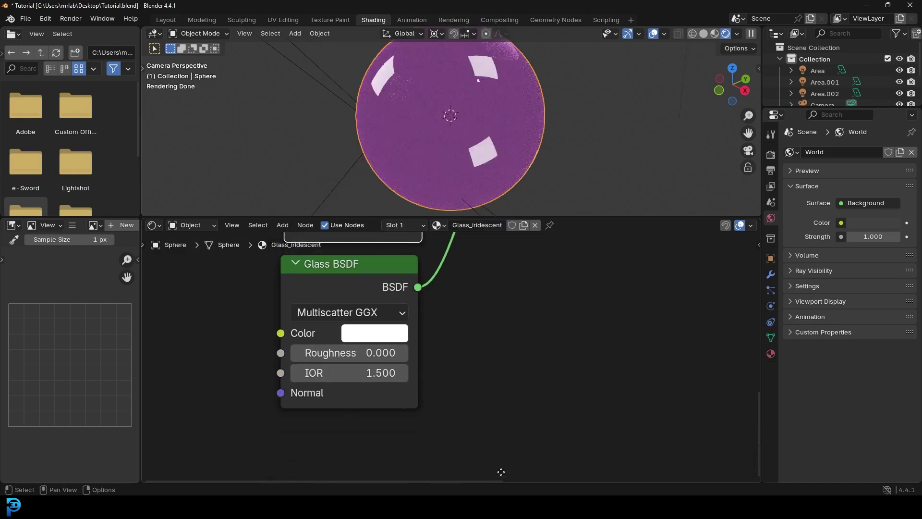
left_click(375, 332)
left_click_drag(456, 228, 386, 234)
left_click_drag(486, 262, 375, 262)
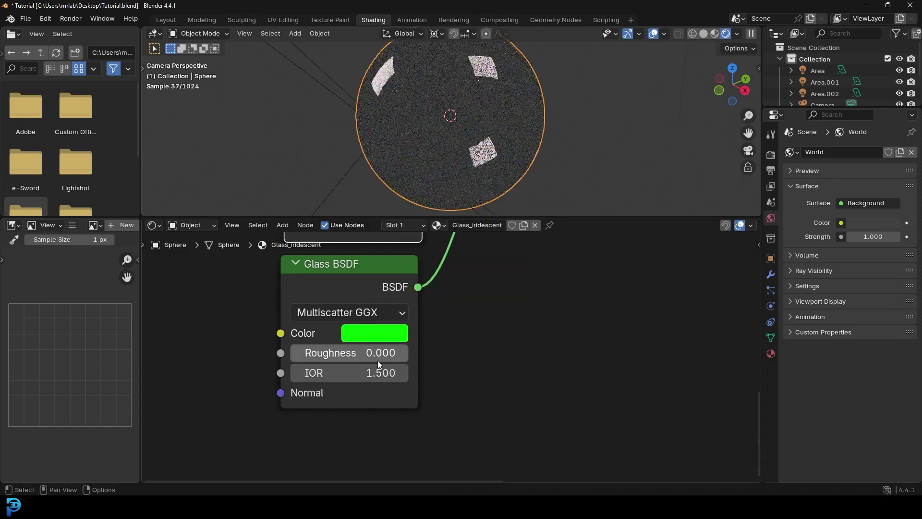
Move the Material Output node closer to the Add Shader that feeds it
scroll(420, 312, "down", 3)
scroll(458, 321, "down", 1)
middle_click_drag(457, 321, 332, 409)
left_click_drag(578, 295, 548, 293)
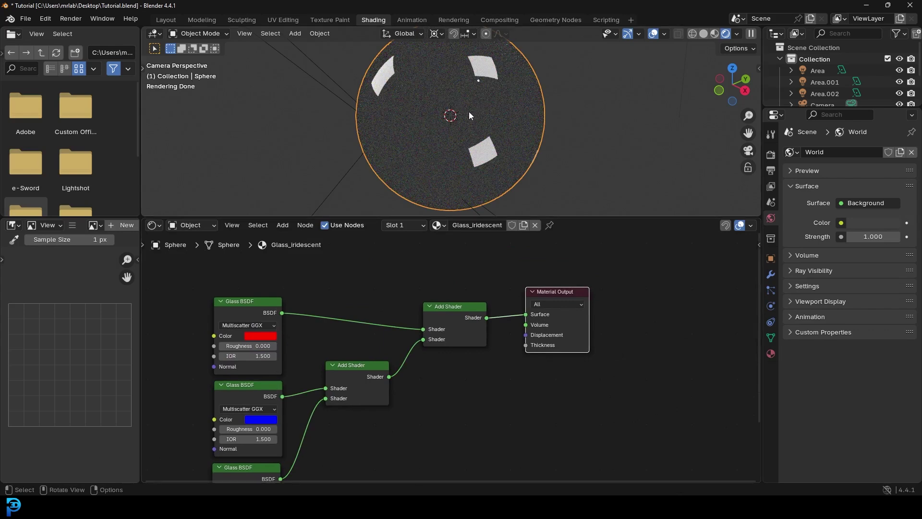
scroll(449, 121, "down", 3)
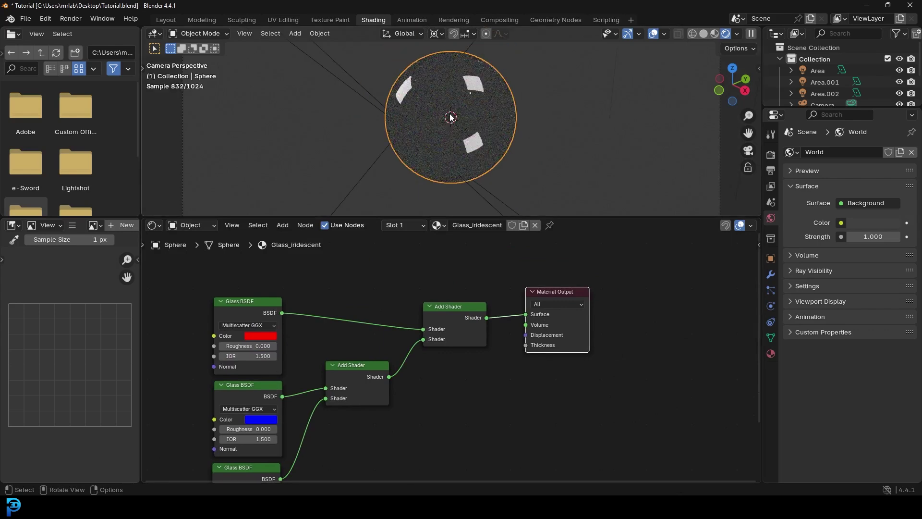
middle_click_drag(315, 347, 358, 286)
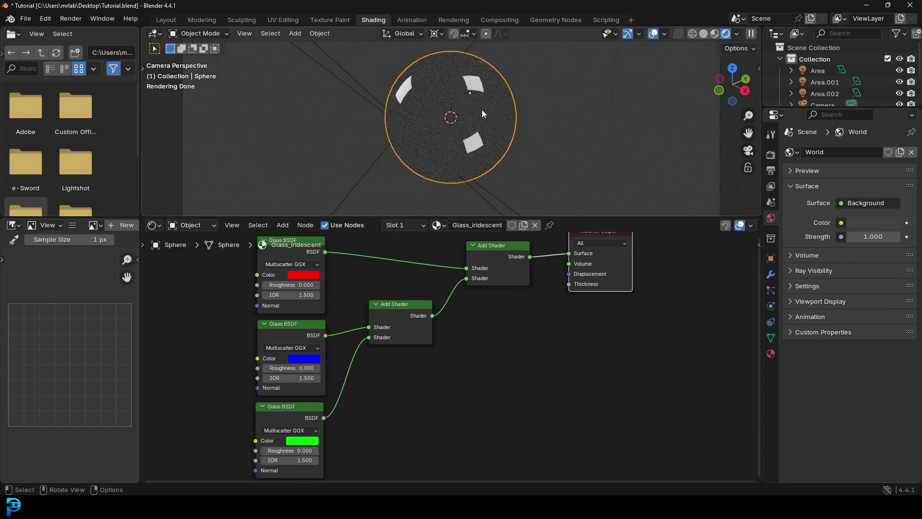
Set the blue Glass BSDF's IOR to 1.4
scroll(431, 310, "up", 3)
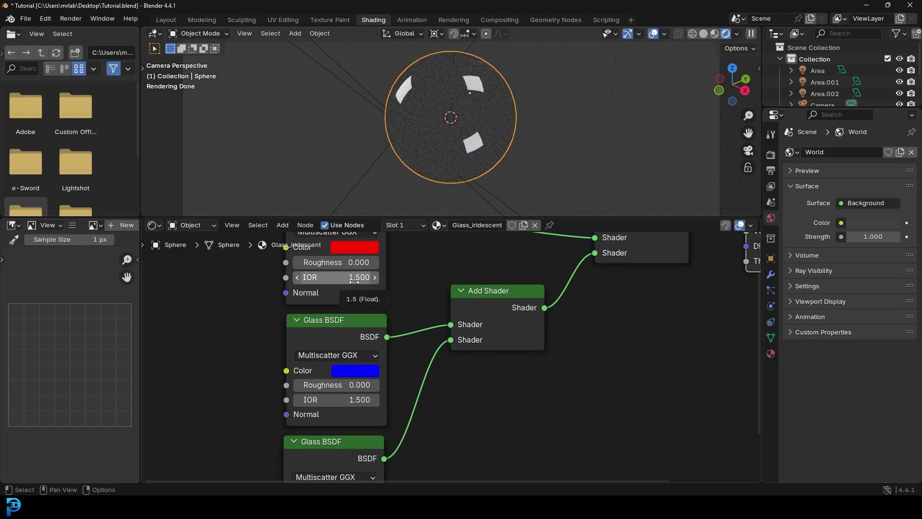
middle_click_drag(346, 281, 367, 252)
scroll(361, 260, "up", 1)
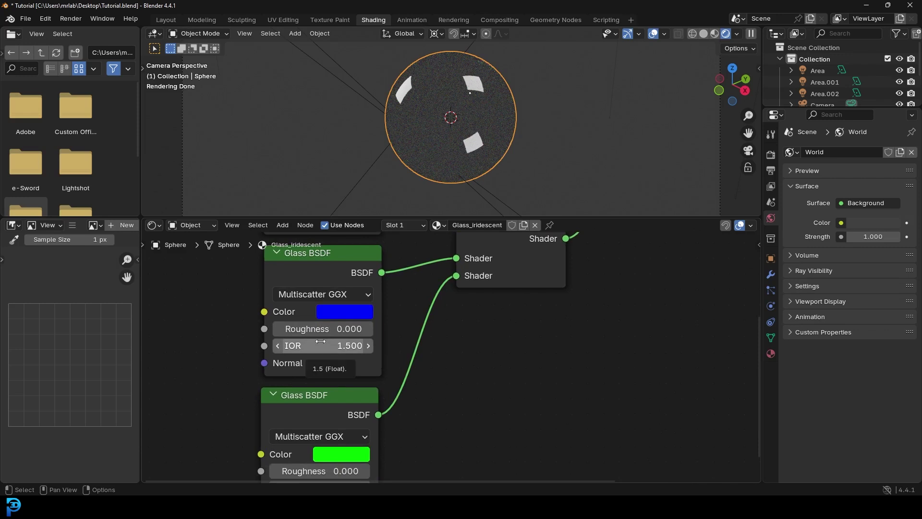
left_click(320, 341)
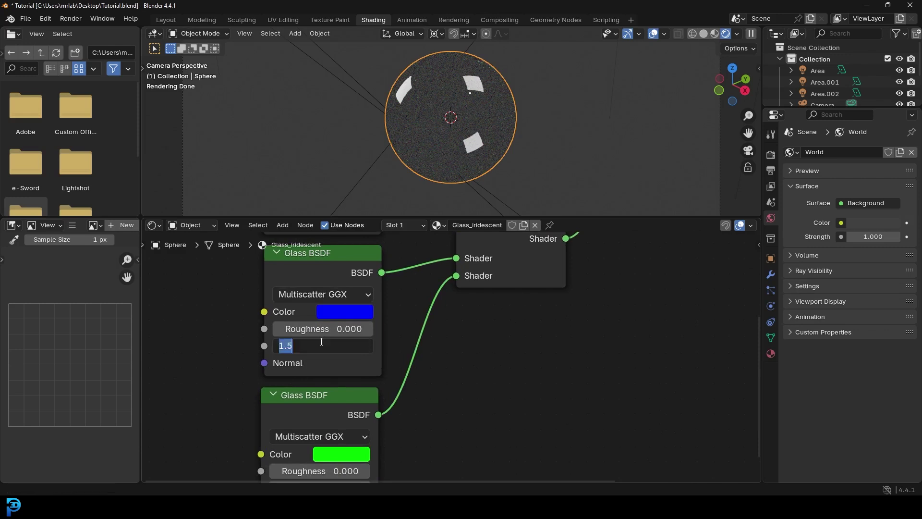
type("1.4")
key("Return")
middle_click_drag(389, 403, 414, 306)
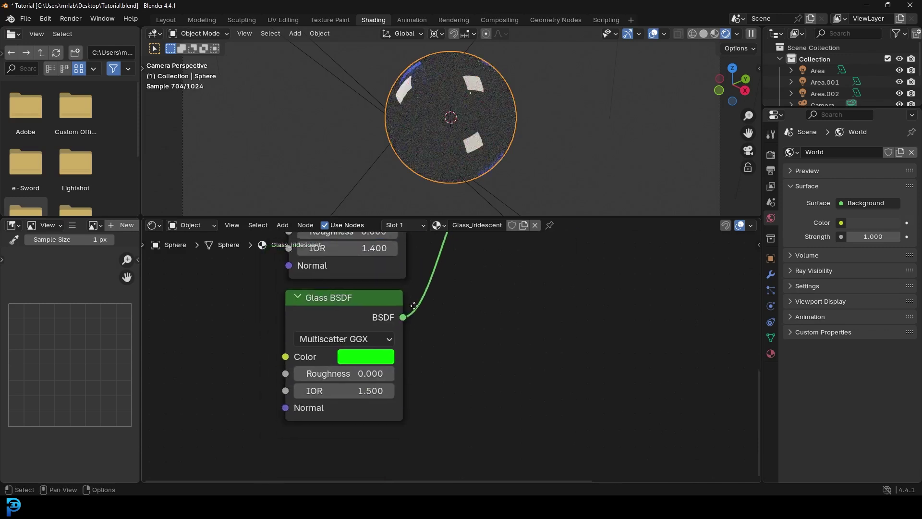
Set the green Glass BSDF's IOR to 1.3
scroll(415, 306, "up", 1)
left_click(353, 358)
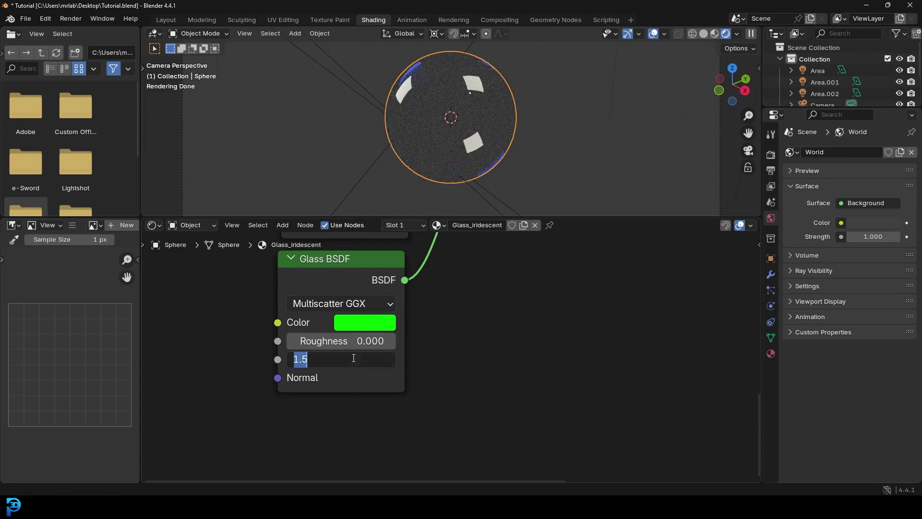
type("1.3")
key("Return")
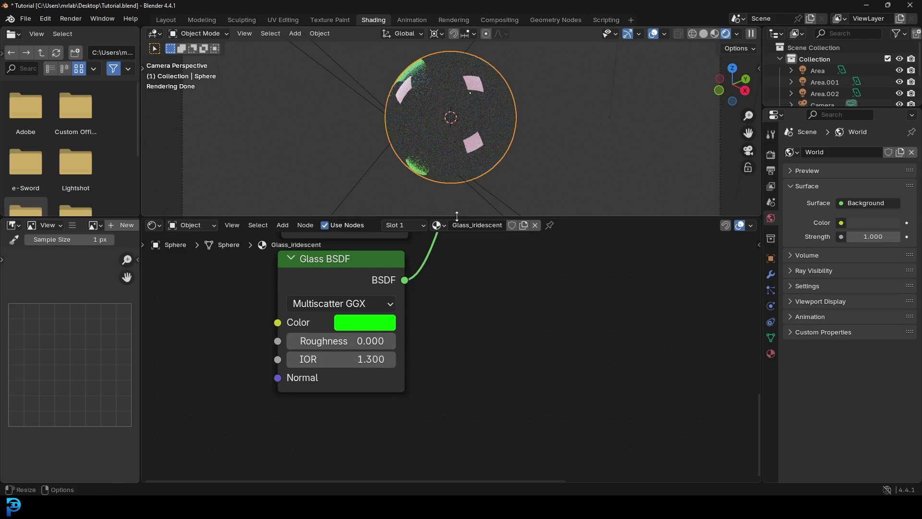
Enlarge the 3D viewport and switch it to Solid shading
mouse_move(450, 217)
left_mouse_down()
mouse_move(469, 313)
mouse_move(471, 417)
left_mouse_up()
key("z")
left_click(562, 232)
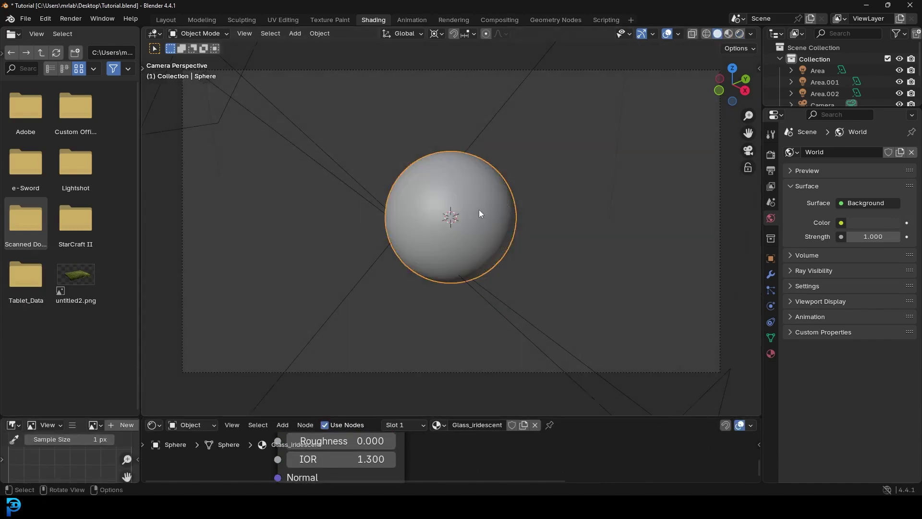
Add a mesh plane at the sphere and rotate it 90° around the X axis so it stands upright
key("shift+a")
mouse_move(432, 205)
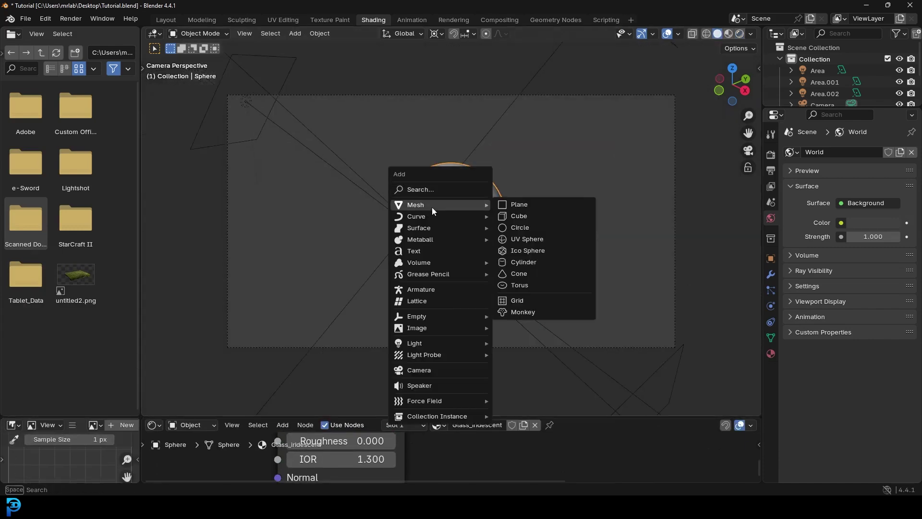
left_click(548, 206)
scroll(556, 206, "down", 5)
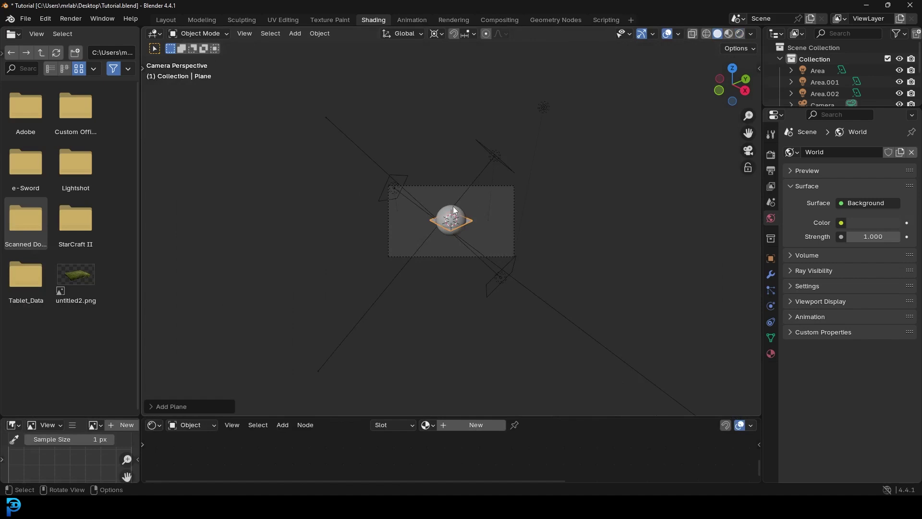
key("KP_1")
type("rx90")
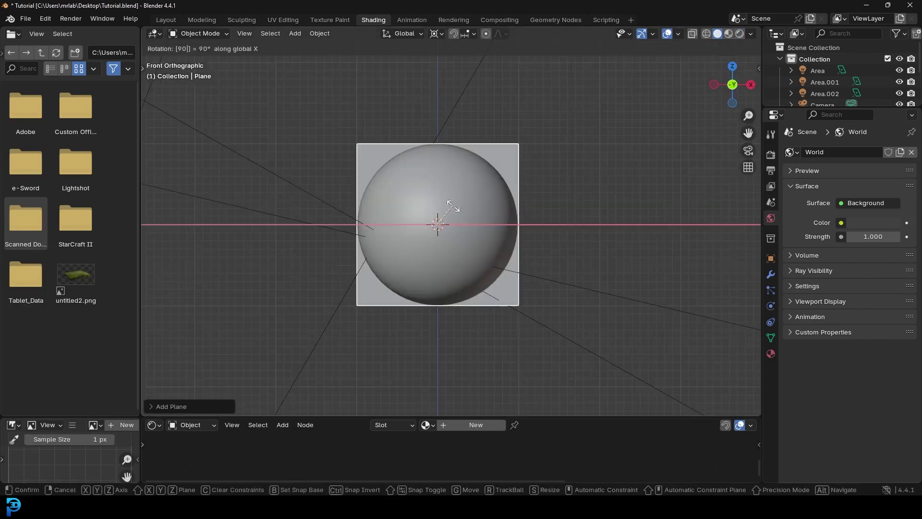
key("Return")
Move the upright plane along the Y axis to stand well behind the sphere as a backdrop
scroll(453, 206, "down", 6)
middle_click_drag(503, 197, 408, 235)
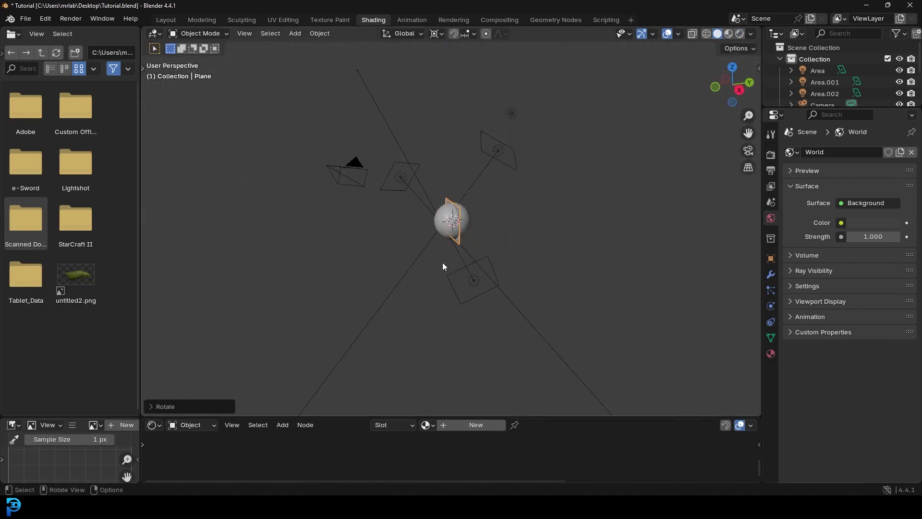
key("g")
key("y")
left_click(628, 252)
Change the transform pivot point to Active Element and scale the backdrop plane up several times around its own origin
scroll(524, 246, "down", 4)
key("s")
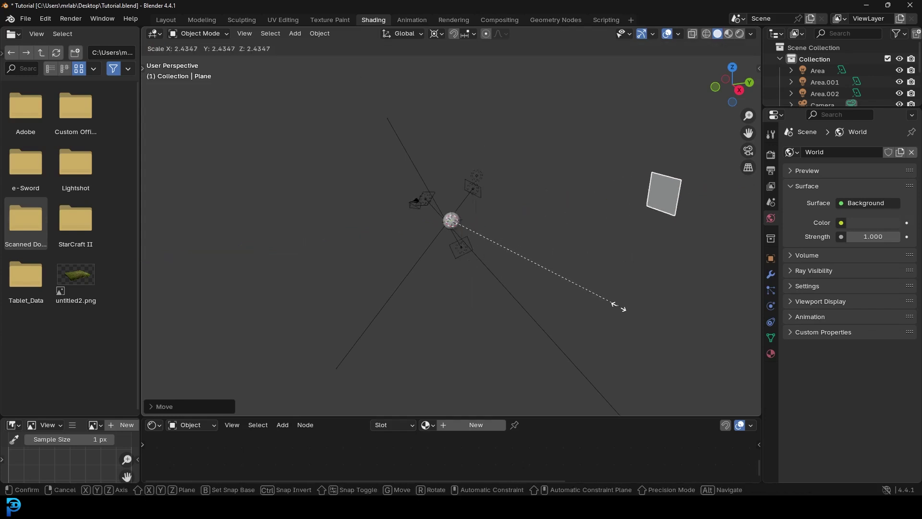
key("Escape")
left_click(437, 34)
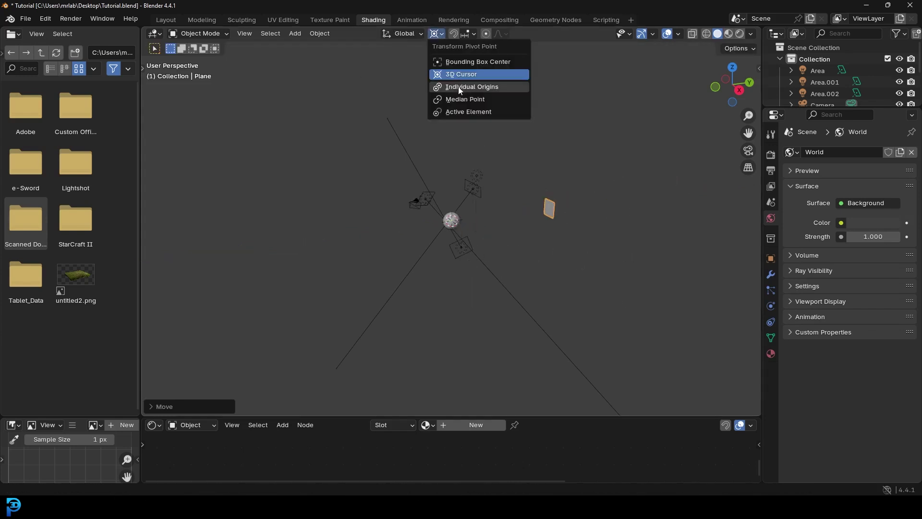
left_click(480, 111)
key("s")
left_click(632, 302)
key("s")
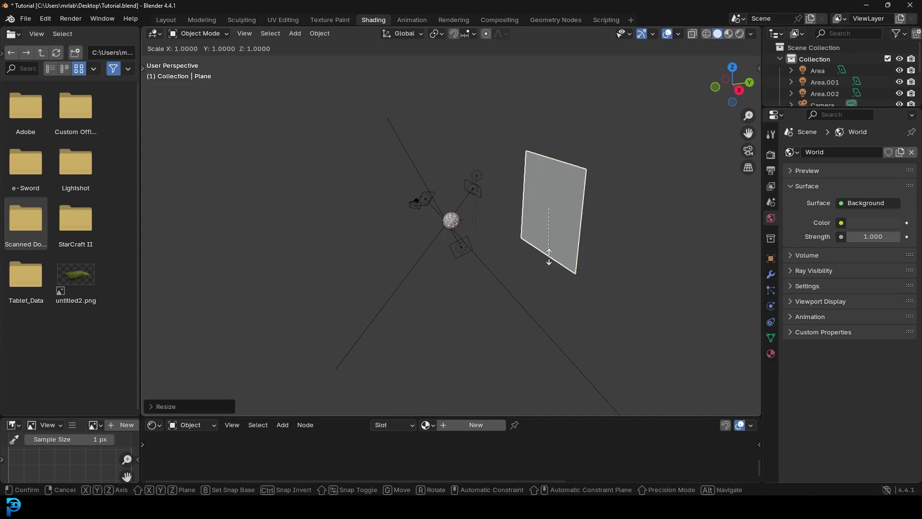
right_click(549, 257)
Widen the backdrop plane along the X axis by a factor of about 1.9 in the front view
key("KP_1")
key("s")
key("x")
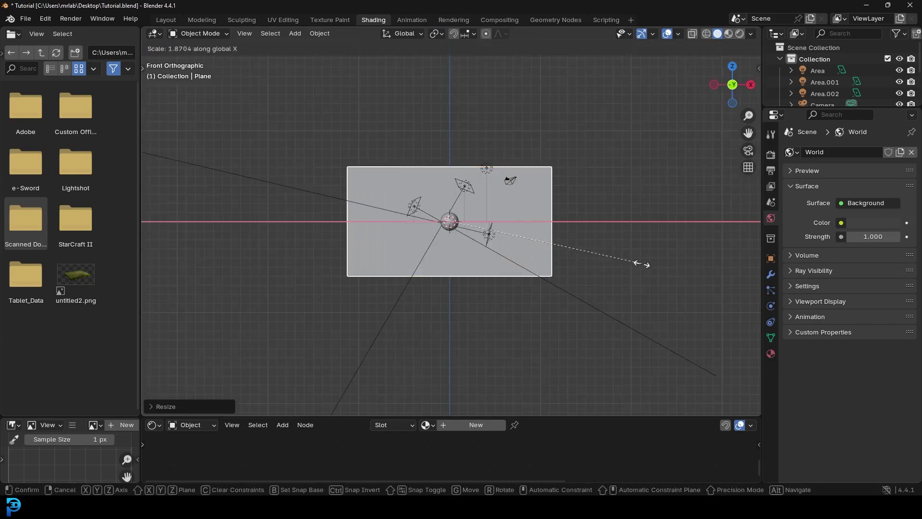
left_click(541, 172)
Delete the existing camera from the scene
scroll(580, 145, "up", 4)
key("x")
left_click(577, 136)
scroll(495, 213, "up", 5)
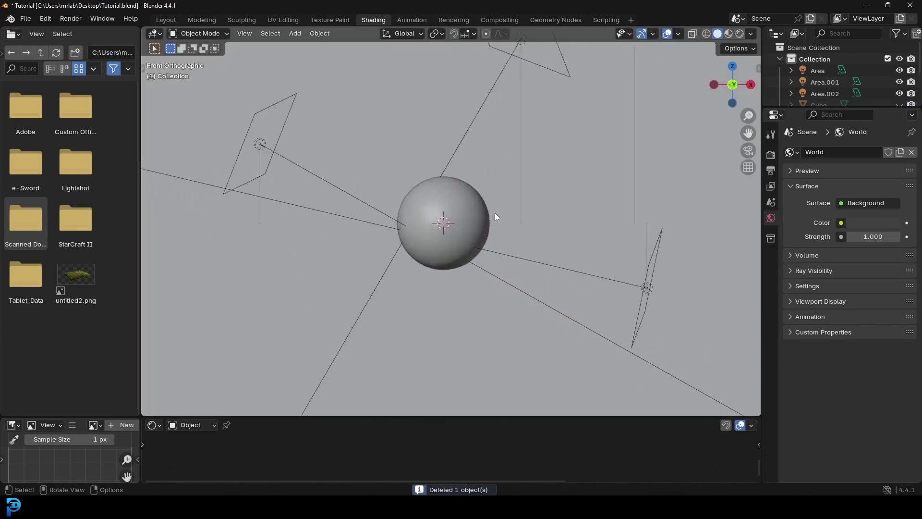
Add a new camera facing the sphere straight from the front and look through it
key("shift+a")
scroll(569, 206, "down", 4)
middle_click_drag(571, 191, 571, 185)
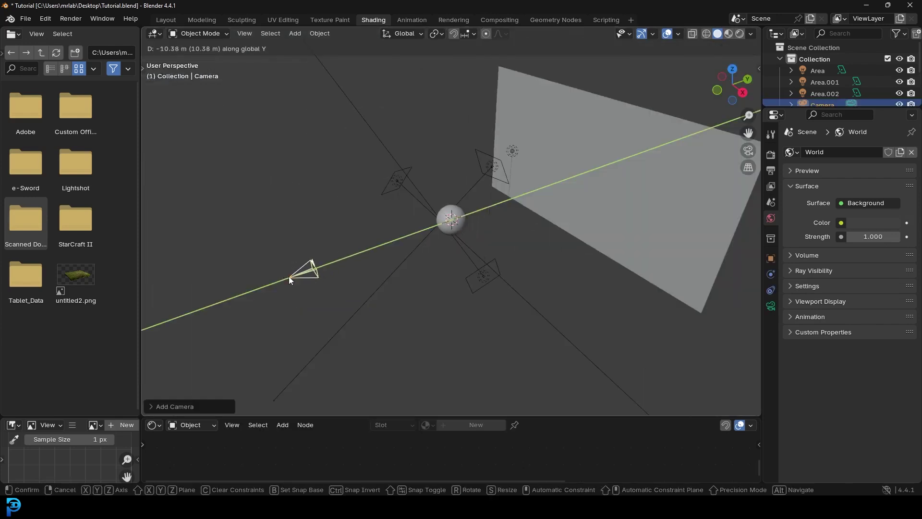
left_click(290, 274)
key("KP_0")
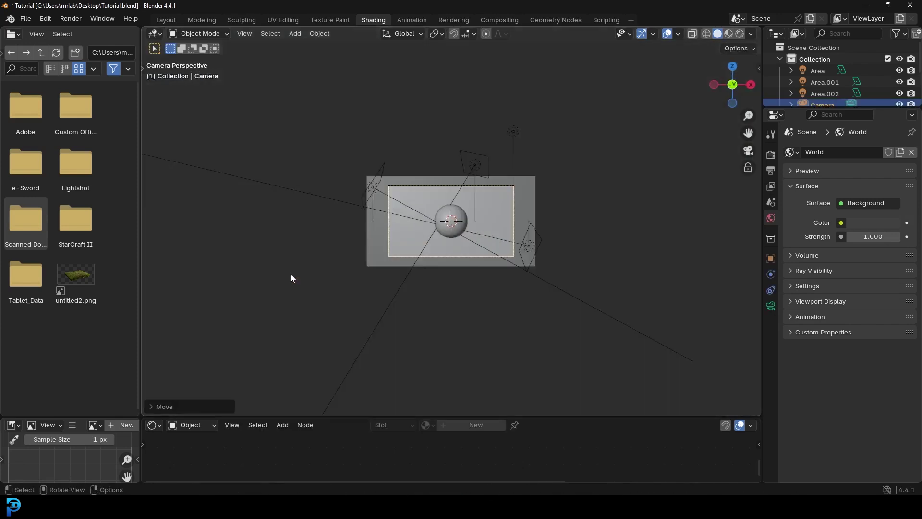
Move the new camera about 2.9 m closer to the sphere along its local Z axis
key("g")
key("z")
key("z")
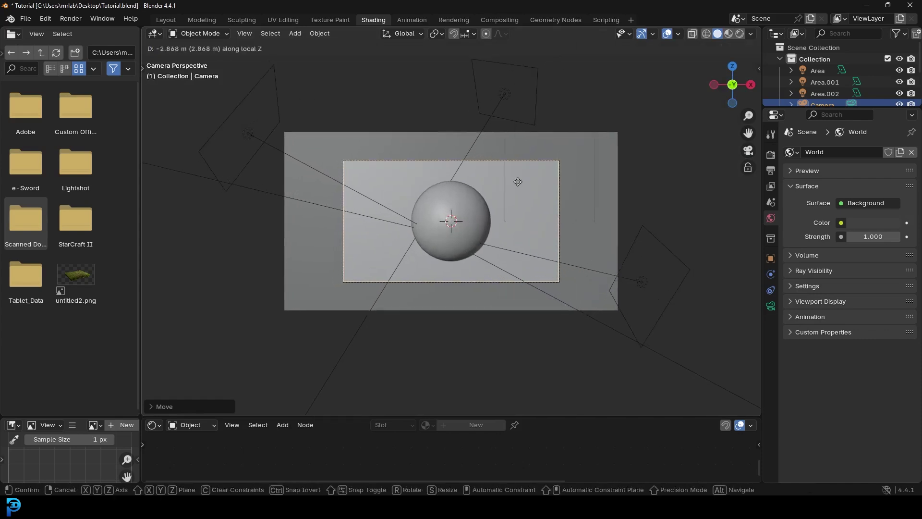
left_click(512, 191)
Select the backdrop plane and create a new material for it in an enlarged node editor
scroll(511, 191, "up", 4)
left_click(602, 134)
scroll(509, 132, "down", 3)
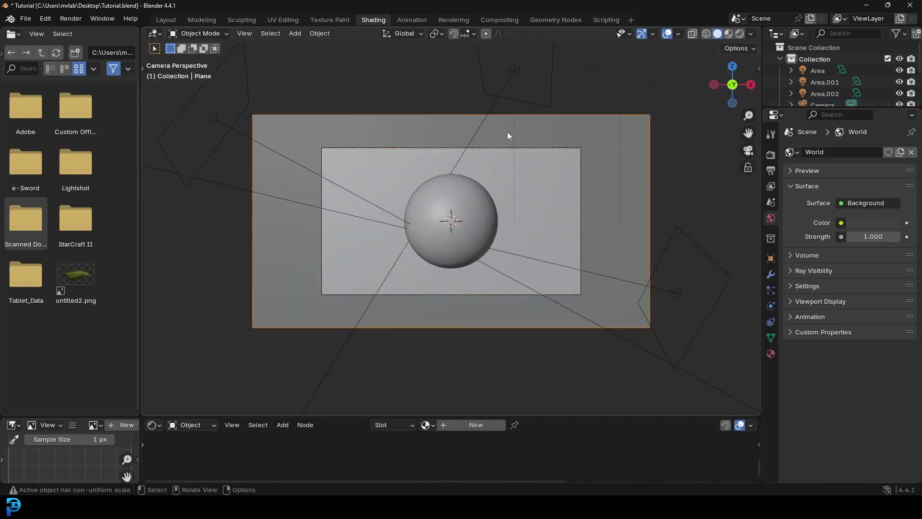
scroll(529, 145, "up", 2)
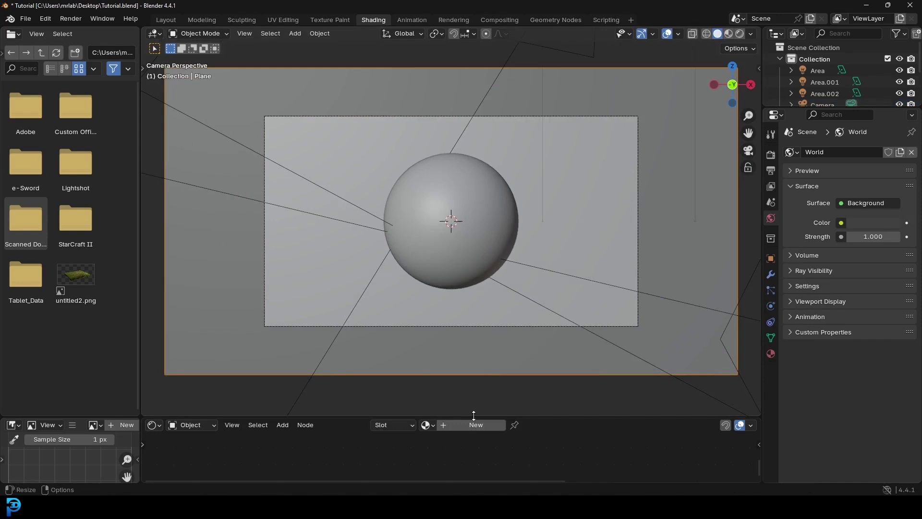
left_click_drag(473, 415, 475, 272)
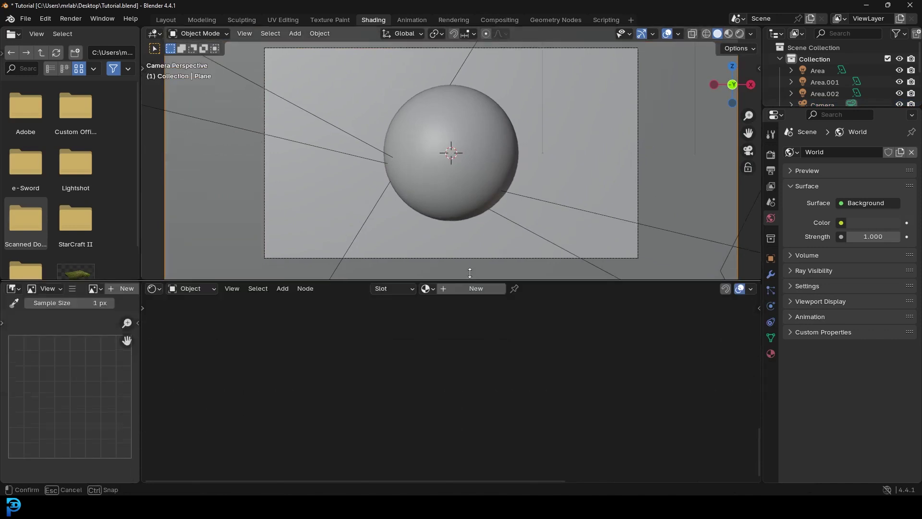
left_click(478, 279)
Darken the Base Color of the backdrop's Principled BSDF to near black
scroll(493, 328, "up", 5)
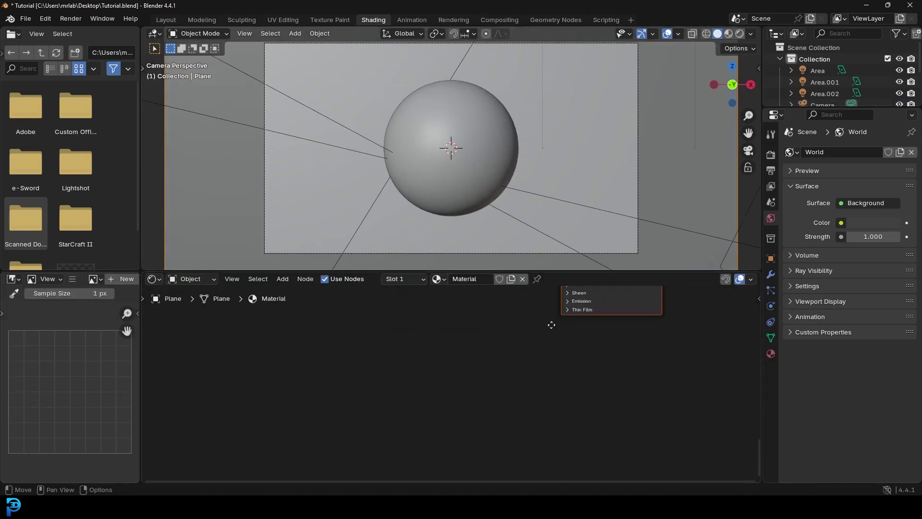
left_click(464, 361)
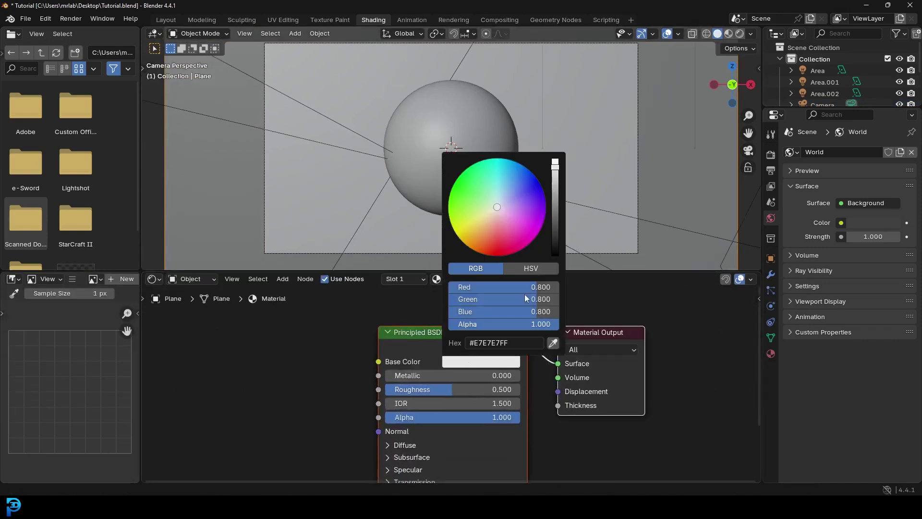
left_click_drag(557, 235, 555, 245)
scroll(485, 125, "up", 2)
Preview the sphere against the dark backdrop in Rendered shading in a larger viewport
key("z")
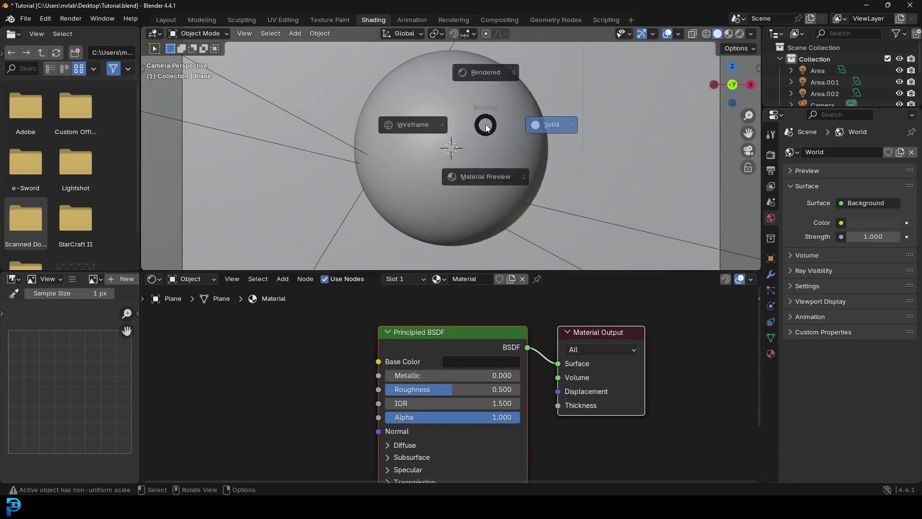
left_click(489, 67)
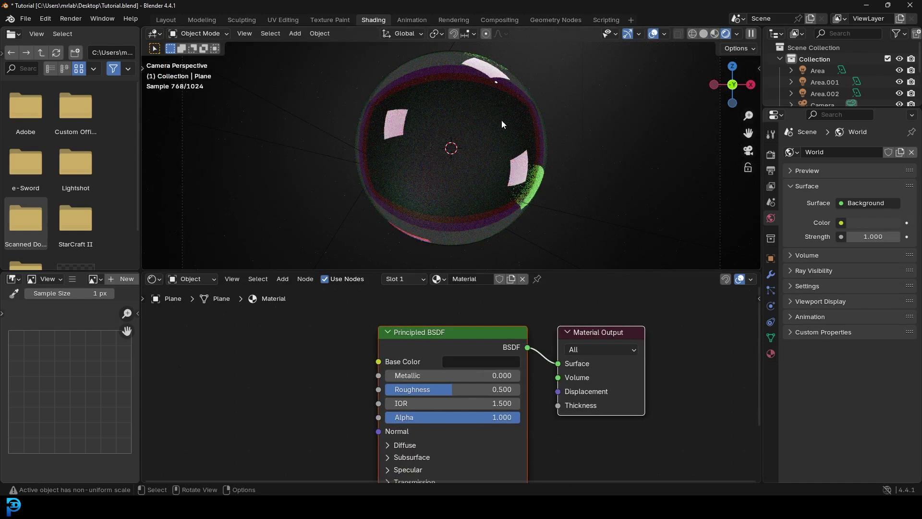
left_click_drag(501, 270, 504, 382)
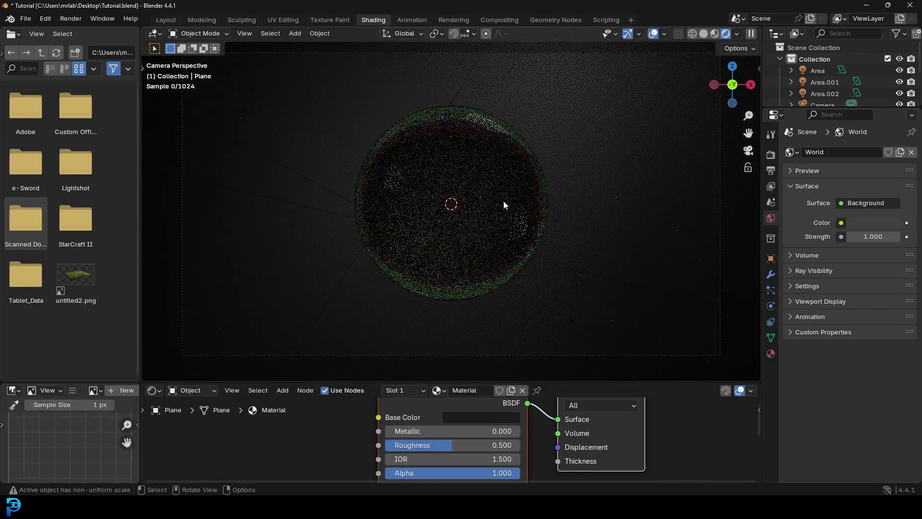
Set the pivot point to 3D Cursor and trackball-rotate the upper Area light around the sphere
scroll(499, 183, "down", 2)
left_click(489, 96)
left_click(492, 76)
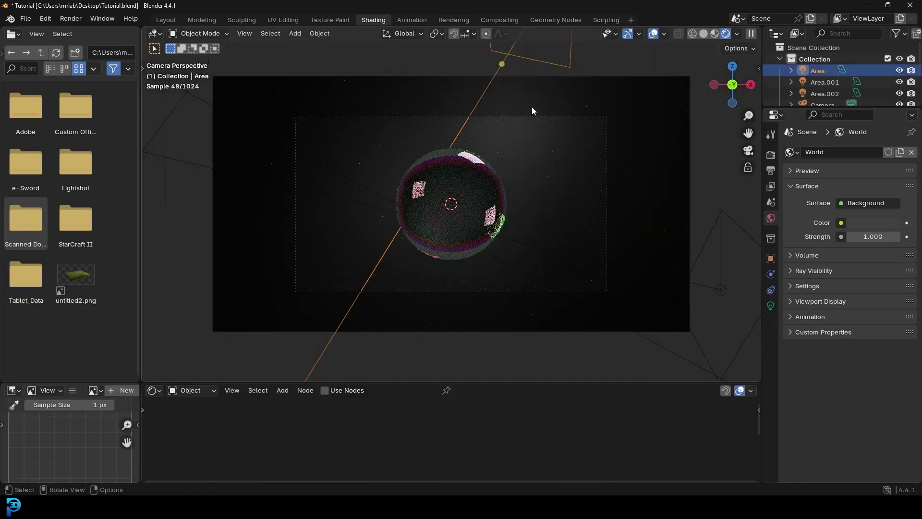
left_click(435, 34)
left_click(456, 74)
key("r")
key("r")
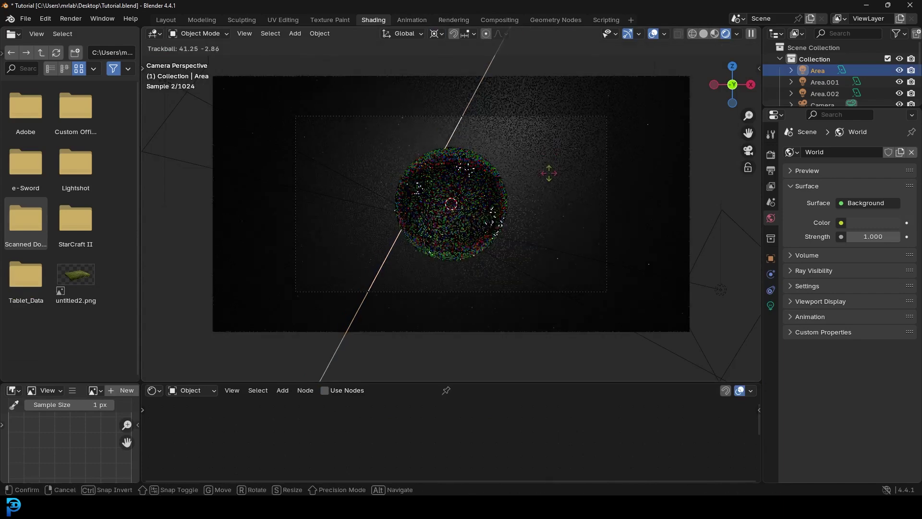
left_click(533, 213)
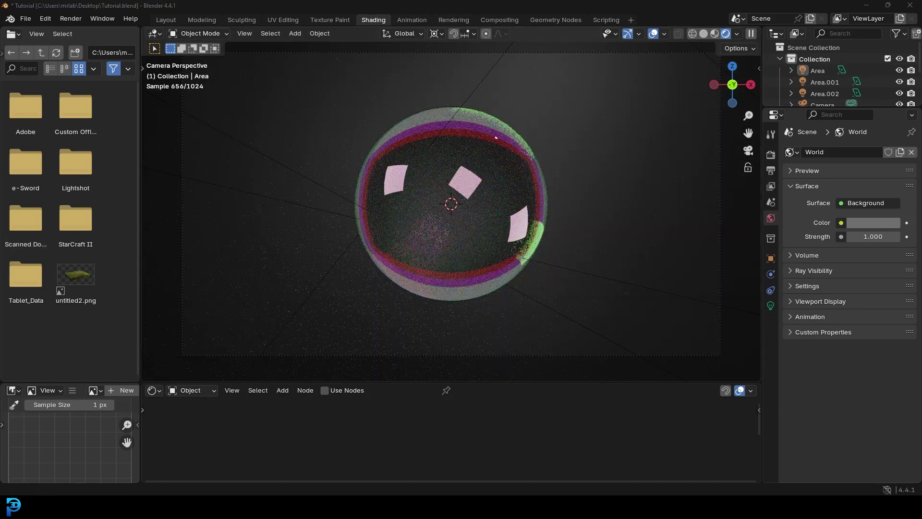
Select the sphere and bring its Glass_iridescent node network into view in an enlarged node editor
left_click(484, 126)
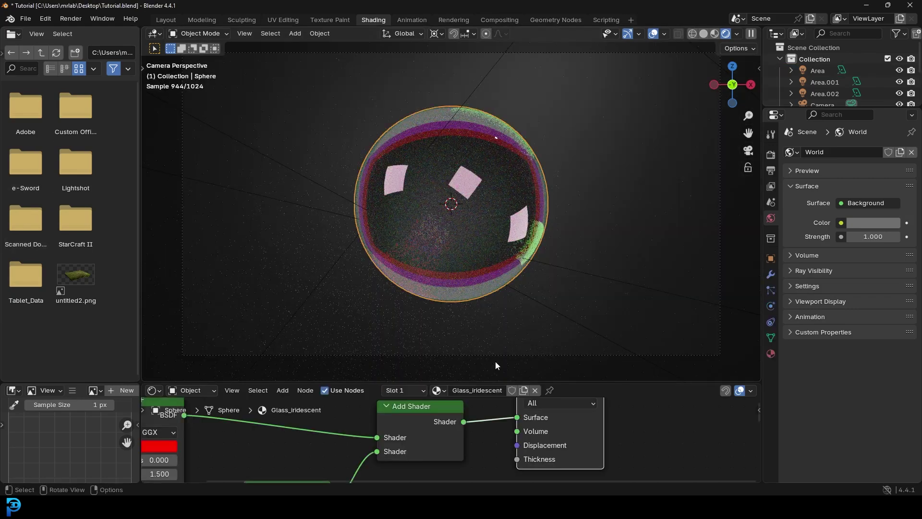
left_click_drag(487, 383, 488, 217)
scroll(361, 319, "down", 4)
middle_click_drag(318, 351, 437, 306)
scroll(385, 313, "up", 3)
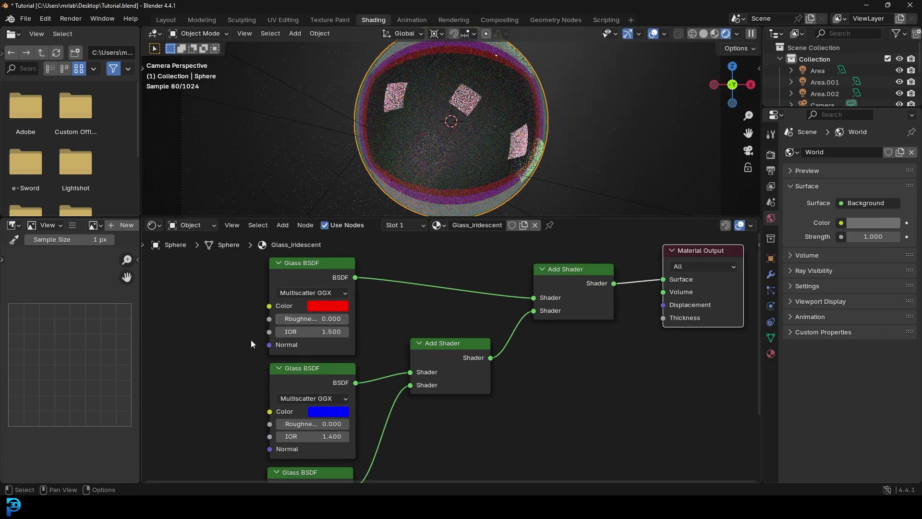
scroll(373, 370, "up", 1)
middle_click_drag(374, 370, 509, 347)
scroll(505, 346, "up", 1)
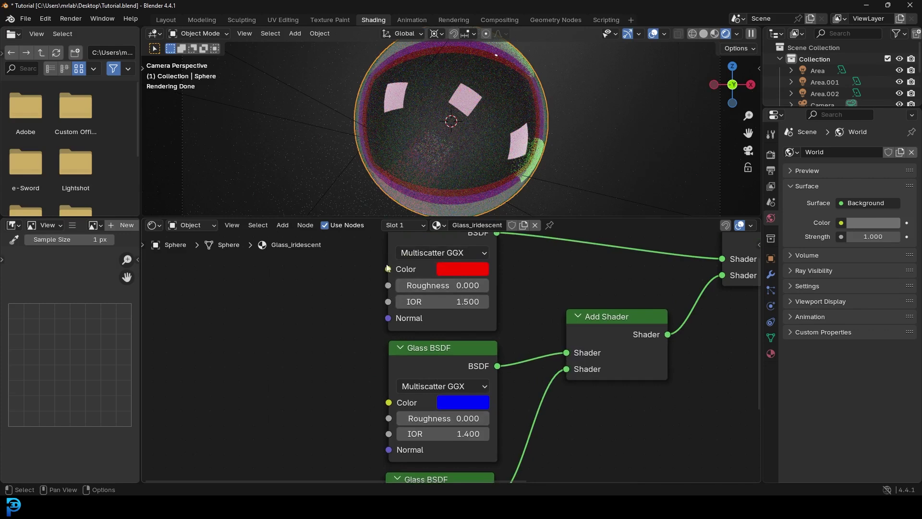
Add a Value node connected to the red Glass BSDF's Roughness input
left_click_drag(387, 286, 357, 296)
left_click_drag(273, 349, 274, 350)
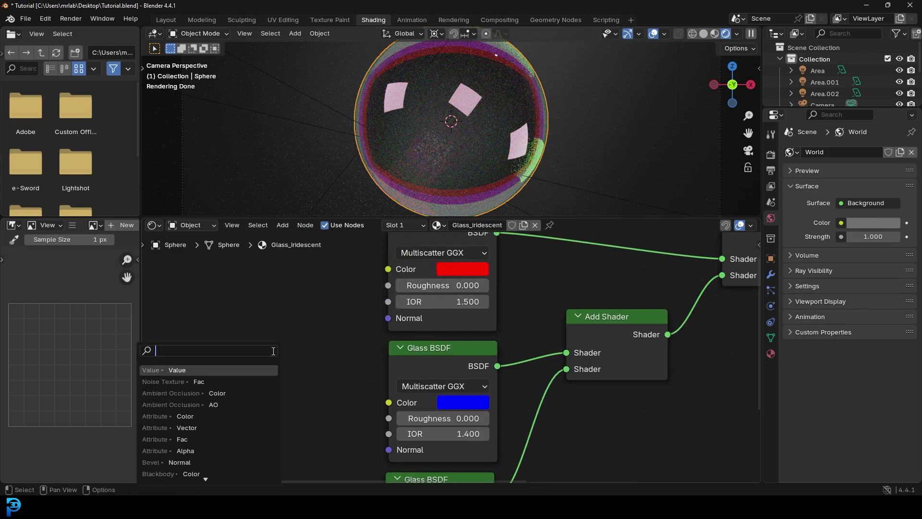
type("val")
key("Return")
left_click(273, 351)
Connect the Value node to the Roughness inputs of the blue and green Glass BSDF nodes as well
scroll(273, 355, "down", 2)
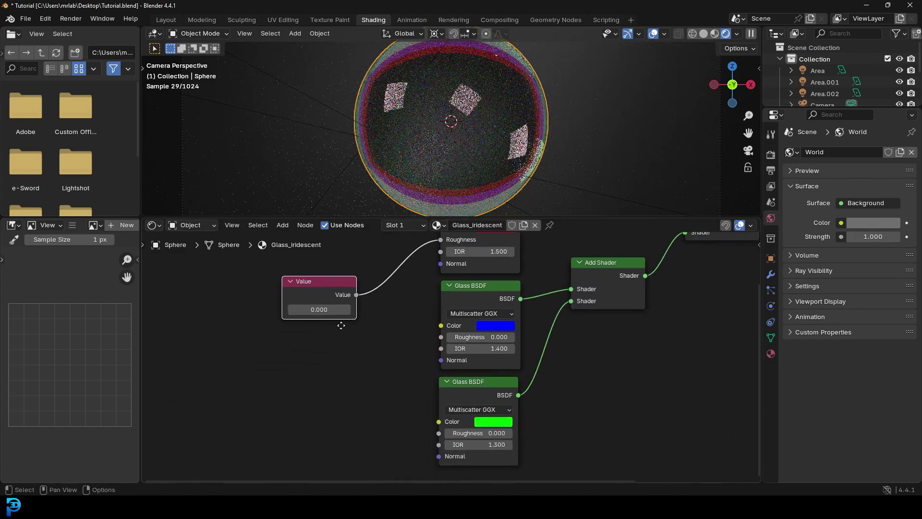
left_click_drag(358, 289, 441, 428)
left_click_drag(324, 277, 310, 279)
Set the Value node that drives the shared glass roughness to 0.15
scroll(307, 281, "up", 4)
left_click(268, 285)
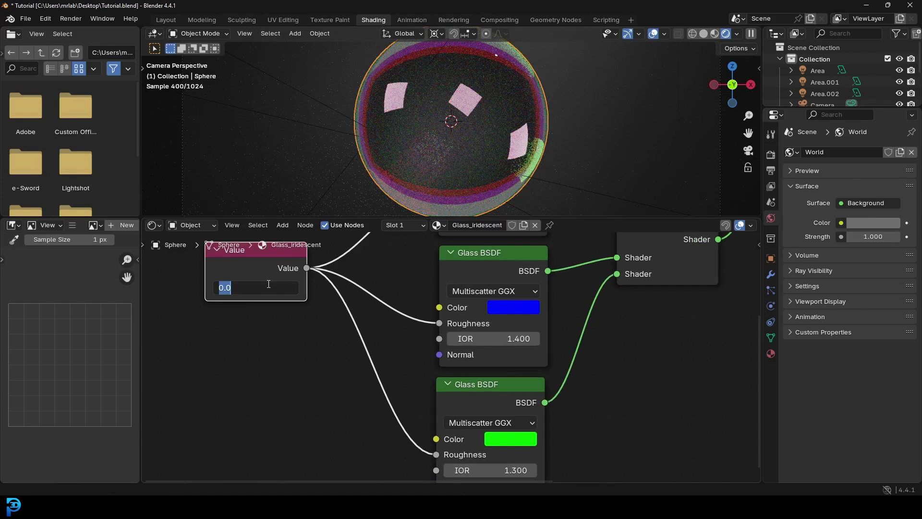
type(".15")
key("Return")
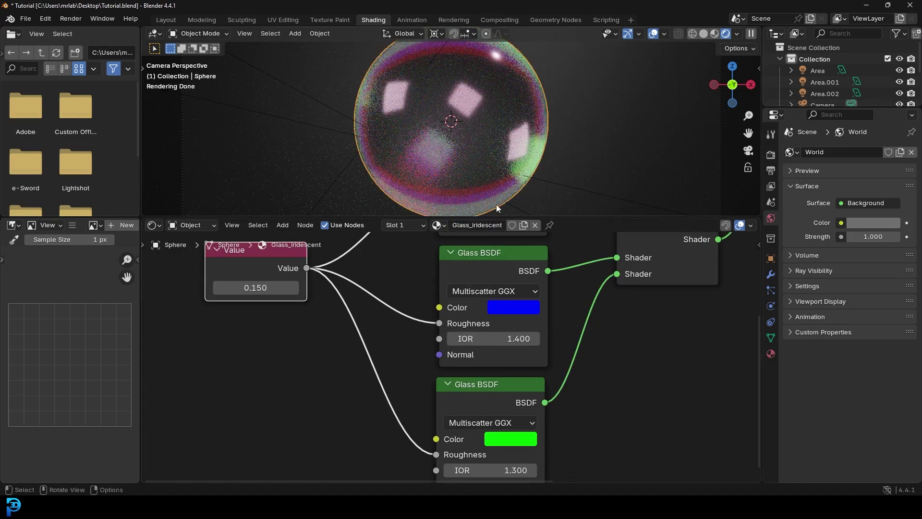
Return the enlarged viewport to Solid shading and save the file
left_click_drag(497, 219, 500, 317)
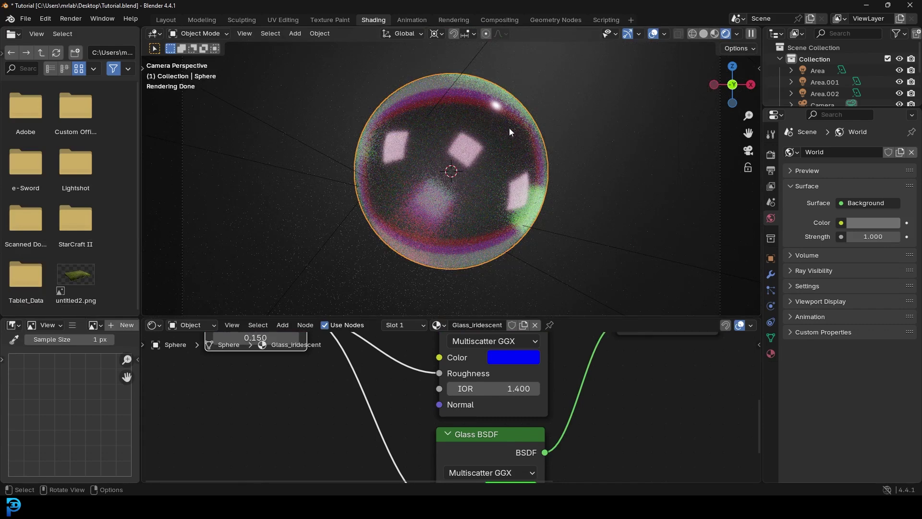
key("z")
left_click(604, 206)
key("ctrl+s")
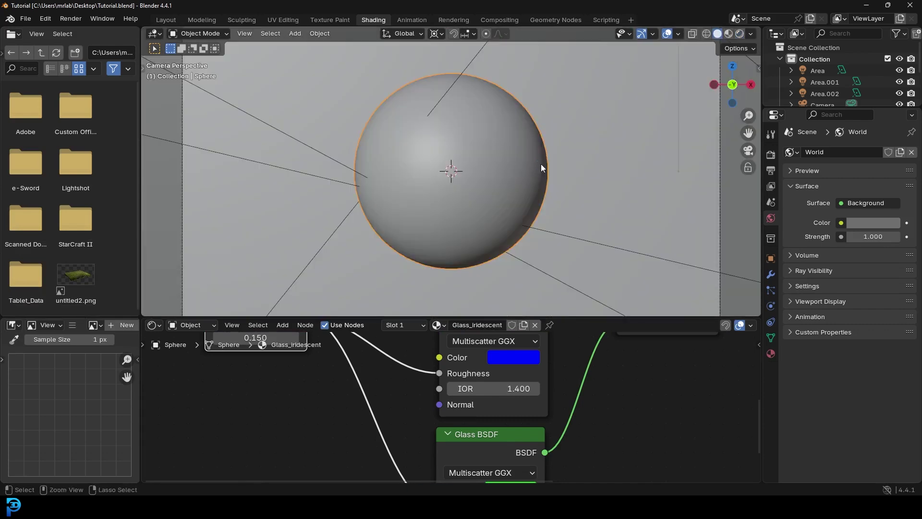
Unhide the bevelled cube with cylinders and move it sideways, clear of the sphere
key("alt+h")
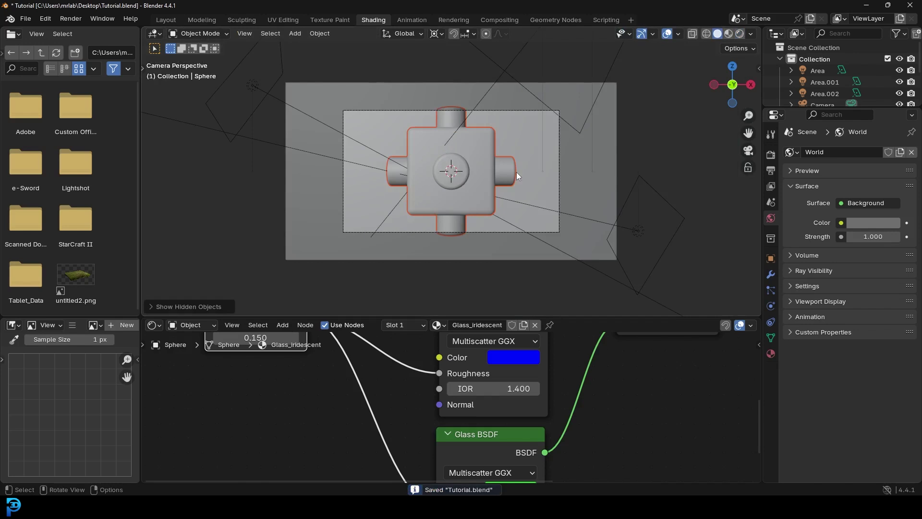
scroll(467, 160, "up", 2)
left_click(452, 174)
scroll(448, 179, "down", 2)
scroll(442, 184, "up", 2)
left_click_drag(436, 185, 521, 185)
Select the sphere and hide it
left_click(436, 172)
key("h")
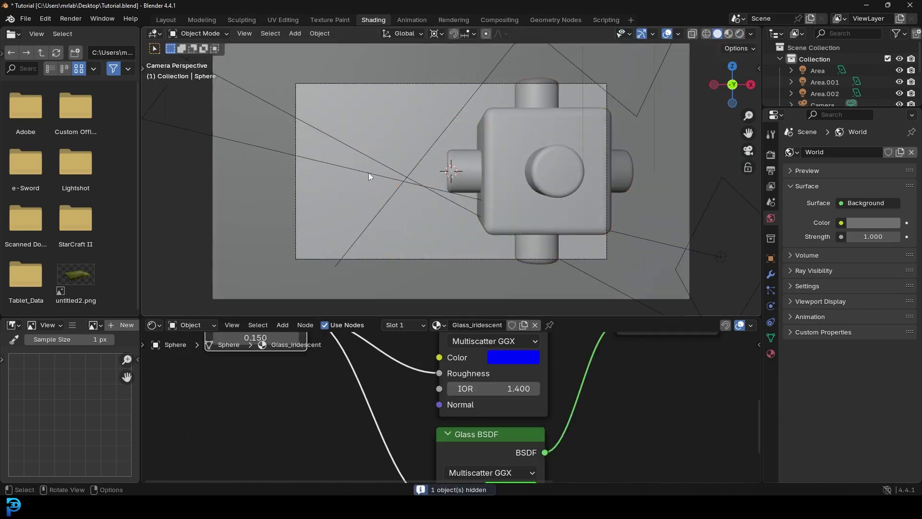
Unhide the sphere, shift it to the side of the camera frame opposite the bevelled cube, and scale the cube down
key("alt+h")
left_click_drag(398, 170, 318, 171)
left_click(515, 175)
key("s")
left_click(588, 194)
Tilt the bevelled cube with a free trackball rotation and scale it up slightly beside the sphere
key("r")
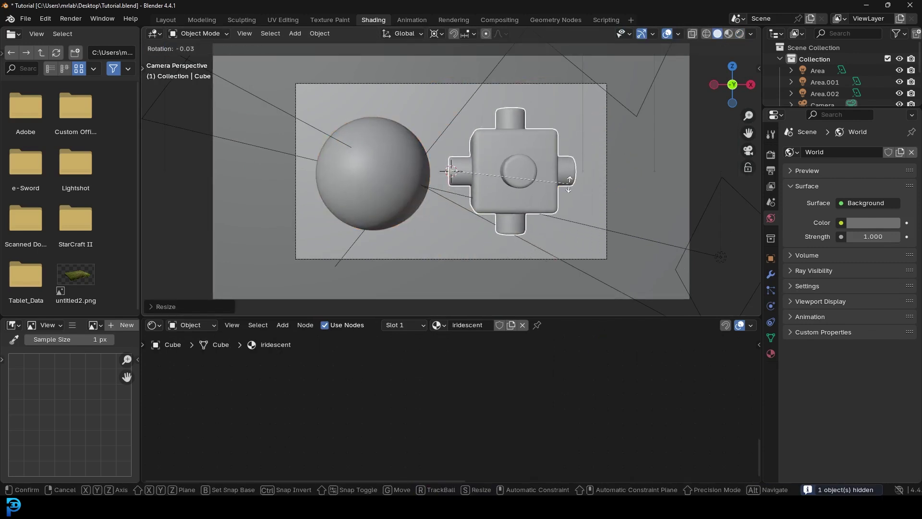
key("r")
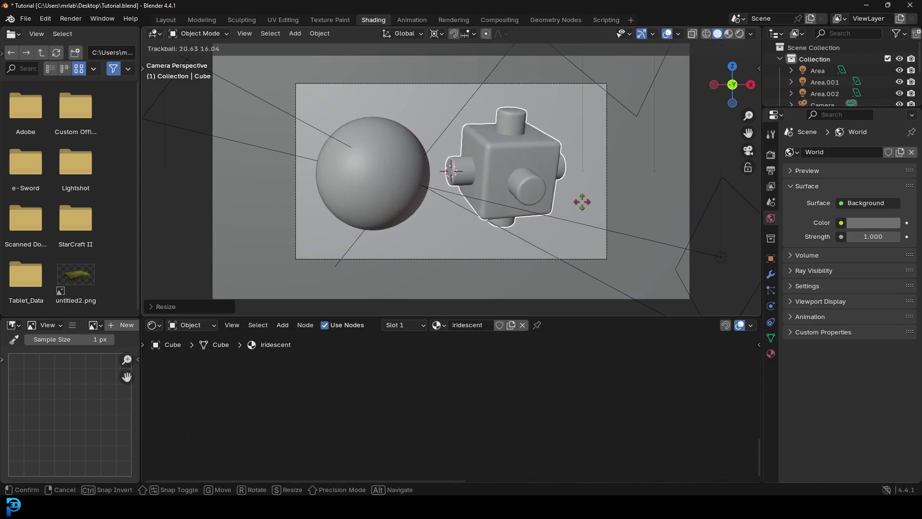
left_click(583, 202)
key("s")
left_click(578, 202)
Switch the viewport to Rendered shading and set the transform pivot point to Median Point
key("z")
scroll(549, 144, "up", 1)
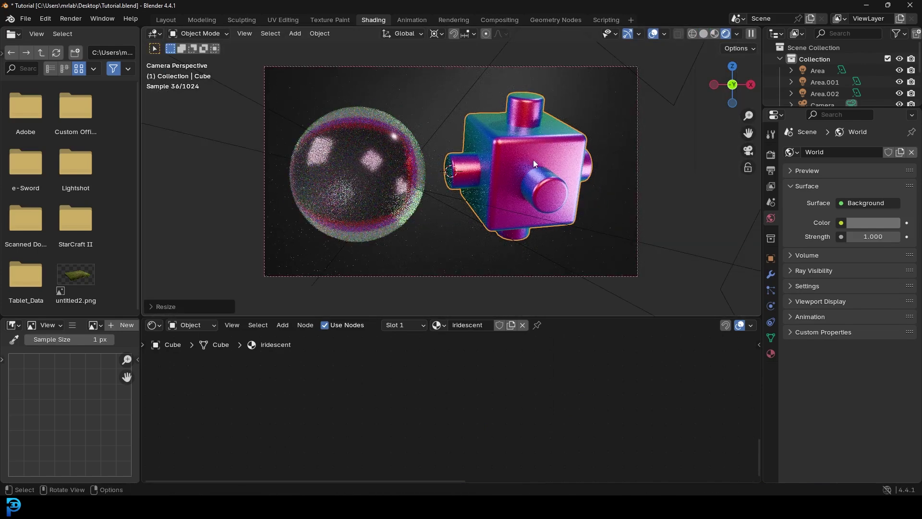
left_click(439, 34)
left_click(462, 100)
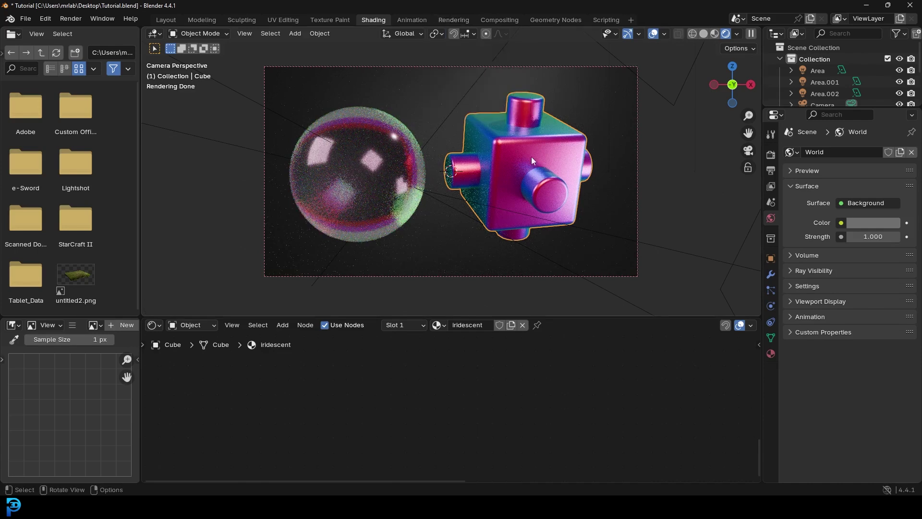
Reorient the bevelled cube with two free trackball rotations so its front face, one side and underside face the camera
key("r")
key("r")
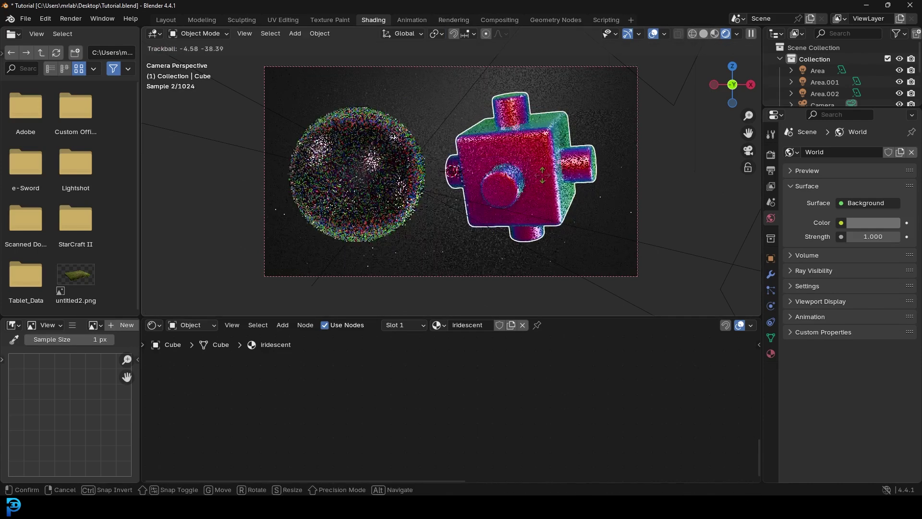
left_click(542, 175)
key("r")
key("r")
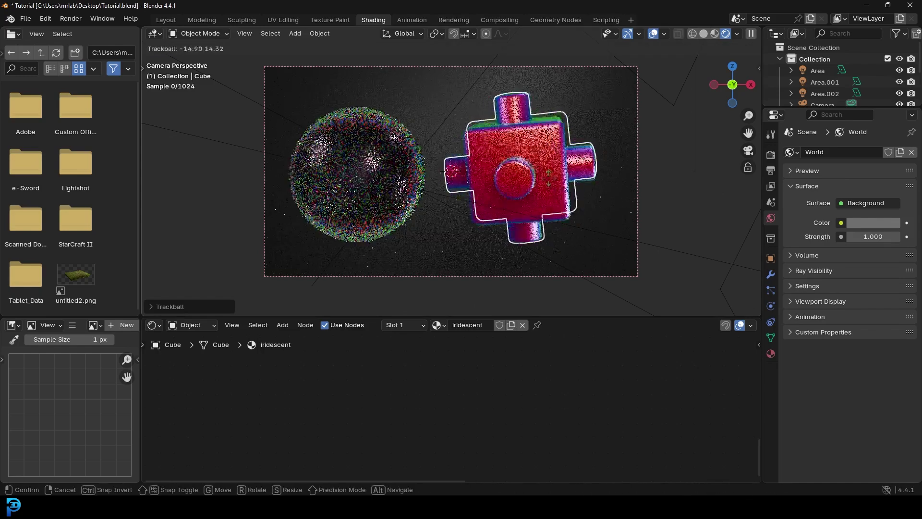
left_click(556, 149)
Return the viewport to Solid shading and save the file
key("z")
key("6")
key("ctrl+s")
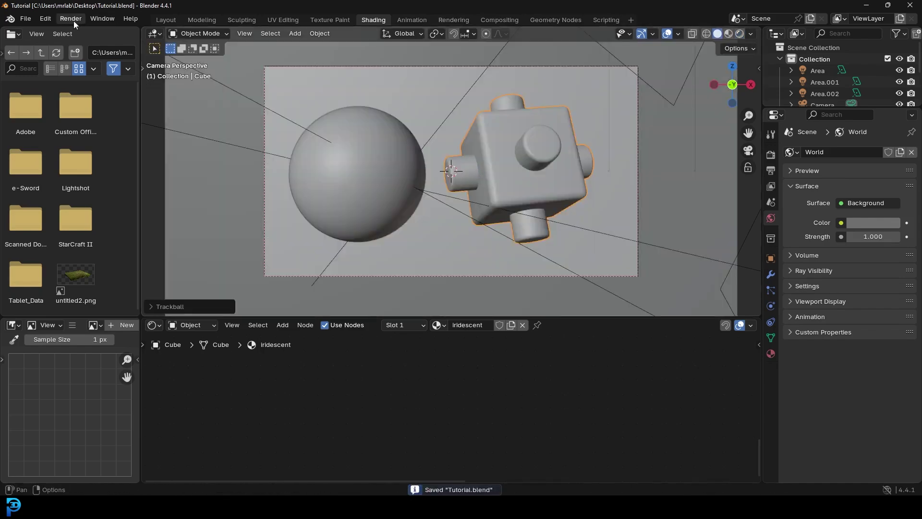
Render the final image of the glass sphere and iridescent cube and inspect the result up close
left_click(72, 19)
left_click(138, 32)
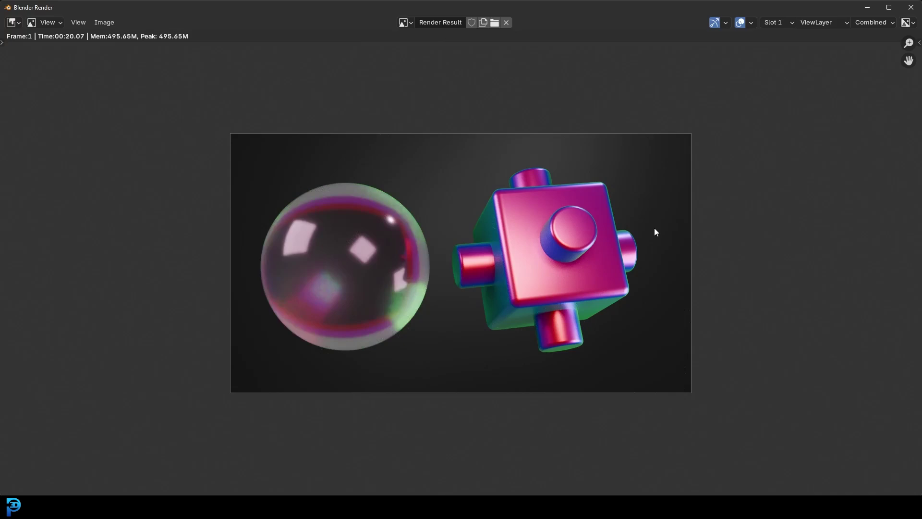
scroll(470, 239, "up", 2)
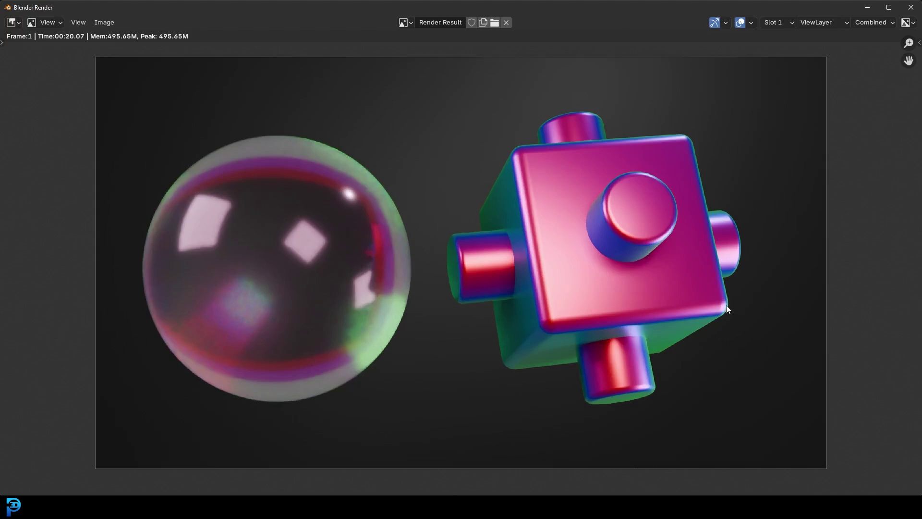
scroll(609, 227, "up", 1)
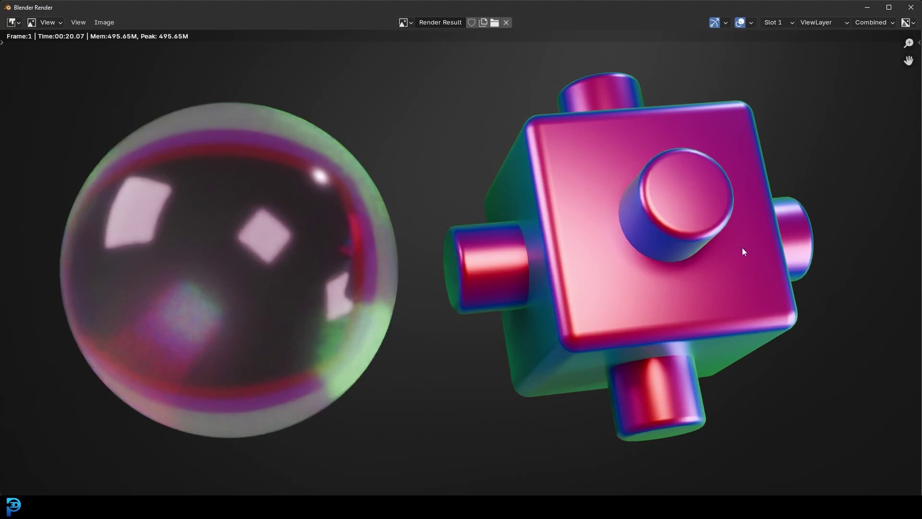
scroll(688, 255, "down", 2)
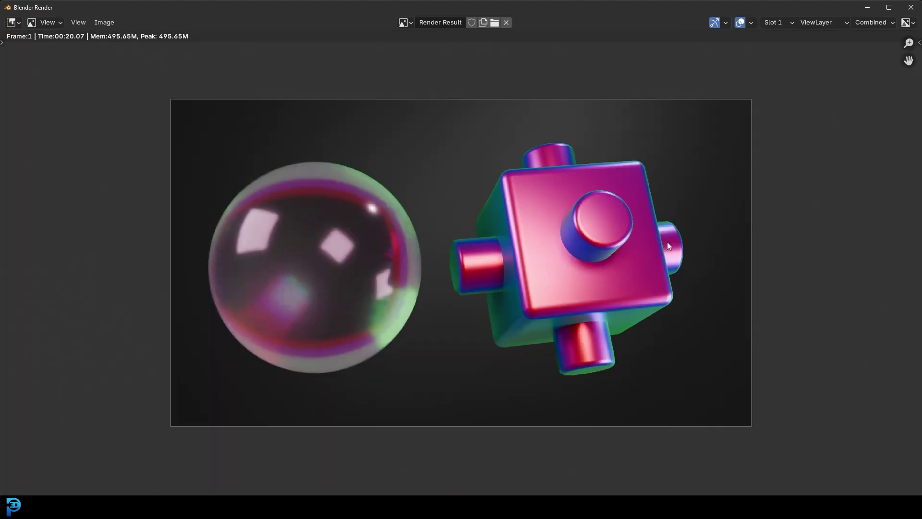